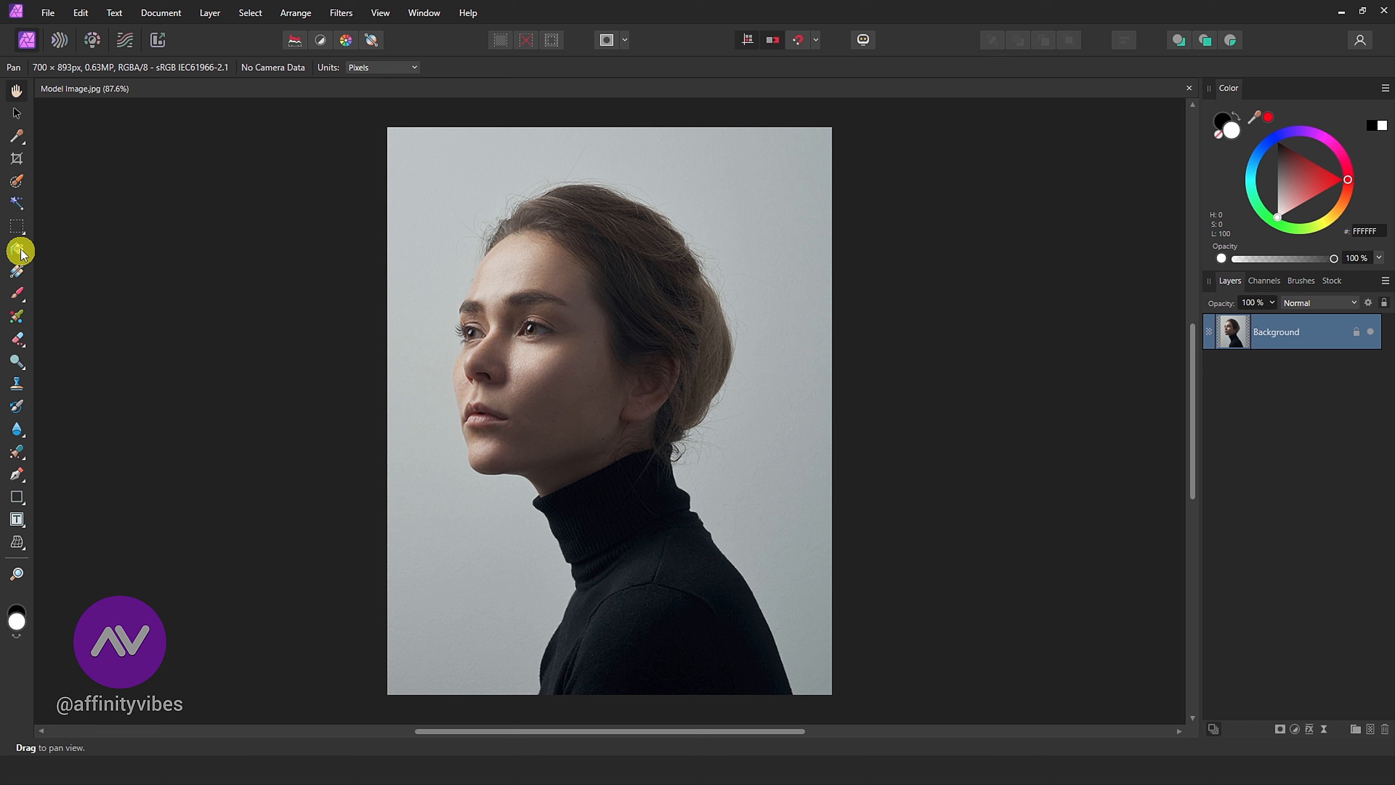
Select the woman's head, hair and black turtleneck with the Selection Brush, using a 31.5 px width and edge snapping
{"action": "left_click", "coordinate": [17, 180]}
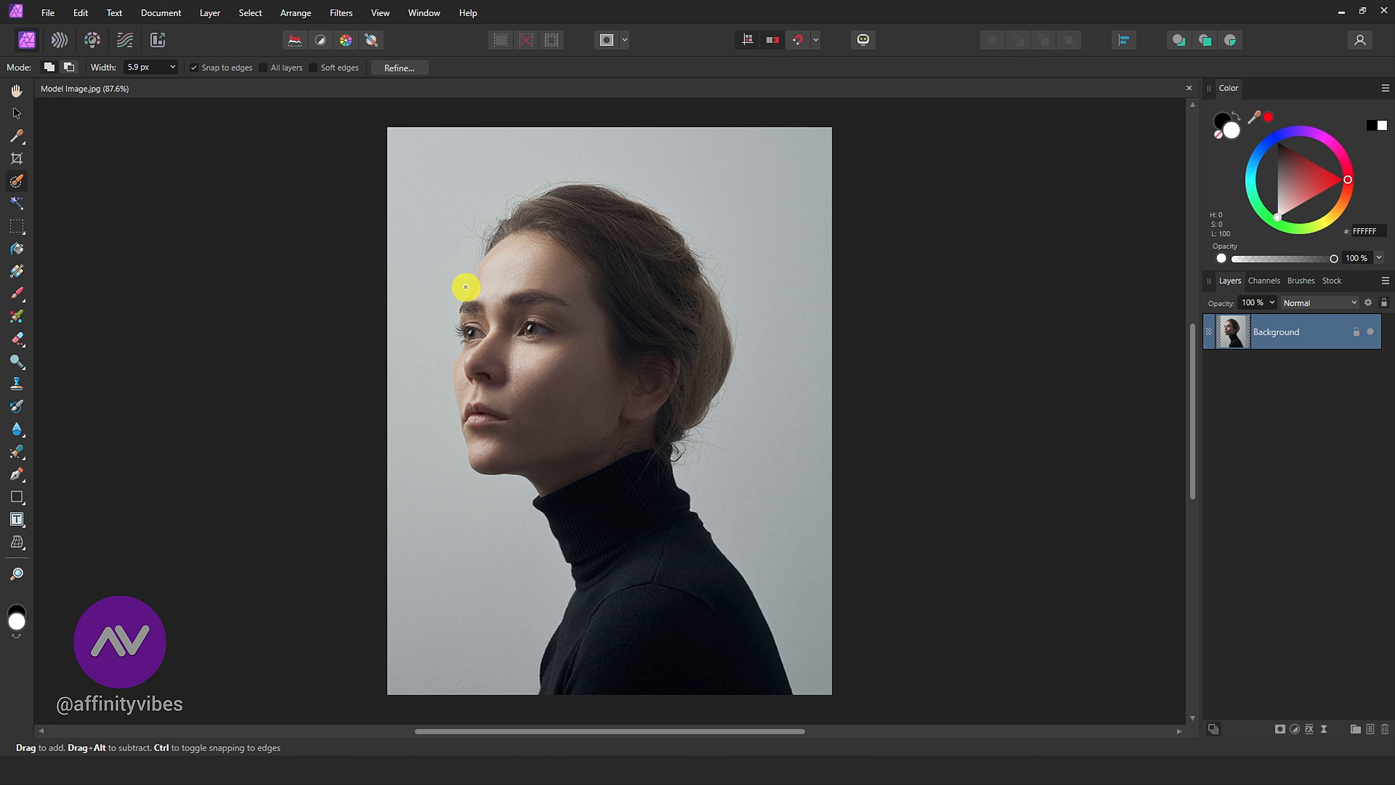
{"action": "mouse_move", "coordinate": [535, 210]}
{"action": "left_mouse_down"}
{"action": "mouse_move", "coordinate": [603, 210]}
{"action": "mouse_move", "coordinate": [644, 241]}
{"action": "mouse_move", "coordinate": [680, 286]}
{"action": "mouse_move", "coordinate": [698, 357]}
{"action": "mouse_move", "coordinate": [654, 403]}
{"action": "mouse_move", "coordinate": [661, 311]}
{"action": "mouse_move", "coordinate": [639, 274]}
{"action": "mouse_move", "coordinate": [585, 305]}
{"action": "mouse_move", "coordinate": [570, 235]}
{"action": "mouse_move", "coordinate": [519, 281]}
{"action": "mouse_move", "coordinate": [515, 264]}
{"action": "mouse_move", "coordinate": [496, 341]}
{"action": "mouse_move", "coordinate": [505, 433]}
{"action": "mouse_move", "coordinate": [483, 371]}
{"action": "mouse_move", "coordinate": [486, 415]}
{"action": "mouse_move", "coordinate": [517, 420]}
{"action": "mouse_move", "coordinate": [639, 370]}
{"action": "mouse_move", "coordinate": [567, 443]}
{"action": "mouse_move", "coordinate": [584, 462]}
{"action": "mouse_move", "coordinate": [594, 402]}
{"action": "mouse_move", "coordinate": [634, 499]}
{"action": "mouse_move", "coordinate": [649, 445]}
{"action": "mouse_move", "coordinate": [703, 574]}
{"action": "mouse_move", "coordinate": [657, 489]}
{"action": "left_mouse_up"}
{"action": "scroll", "coordinate": [591, 436], "scroll_direction": "down", "scroll_amount": 2}
{"action": "scroll", "coordinate": [657, 489], "scroll_direction": "up", "scroll_amount": 2}
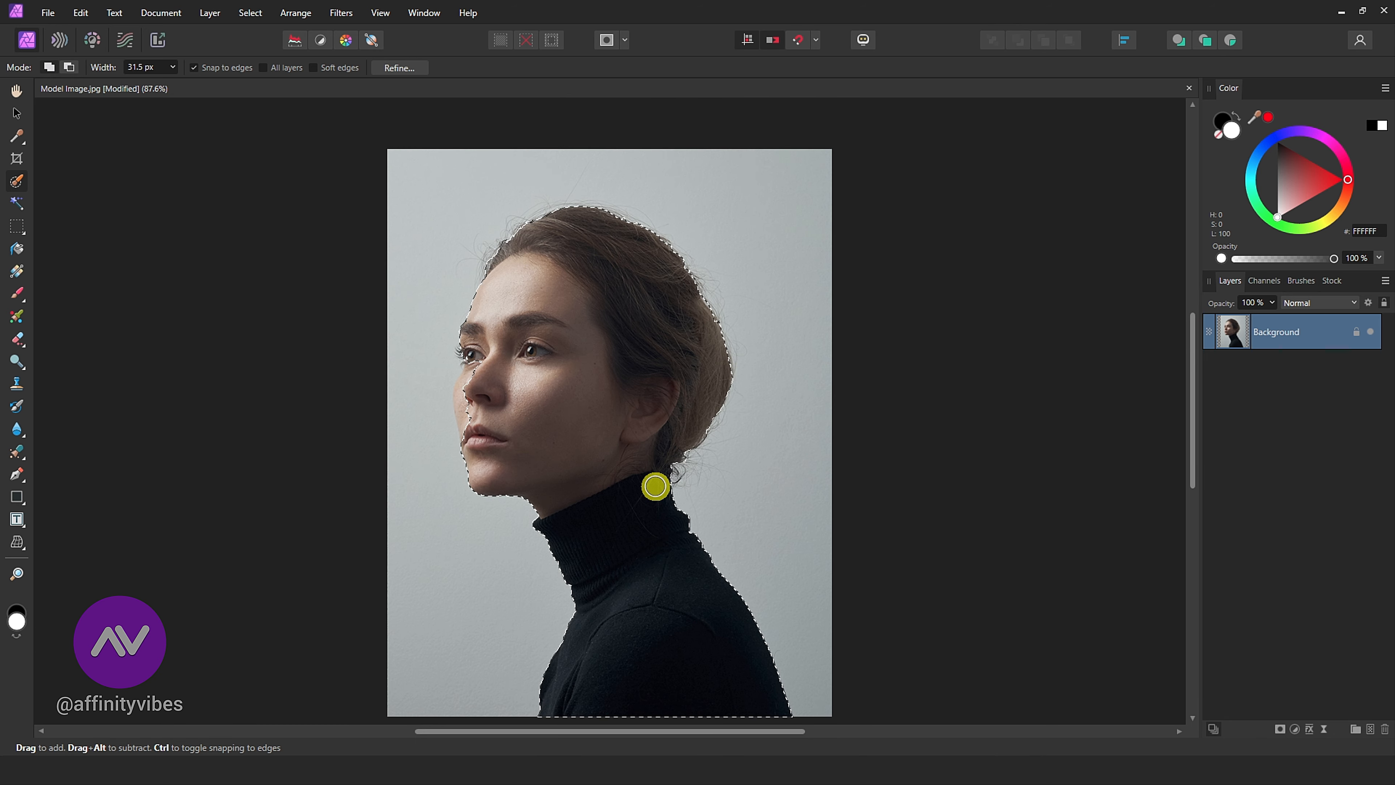
Add the missed nose, far cheek and eyelash edge to the selection with a smaller brush of about 6.5 px
{"action": "scroll", "coordinate": [655, 487], "scroll_direction": "up", "scroll_amount": 6}
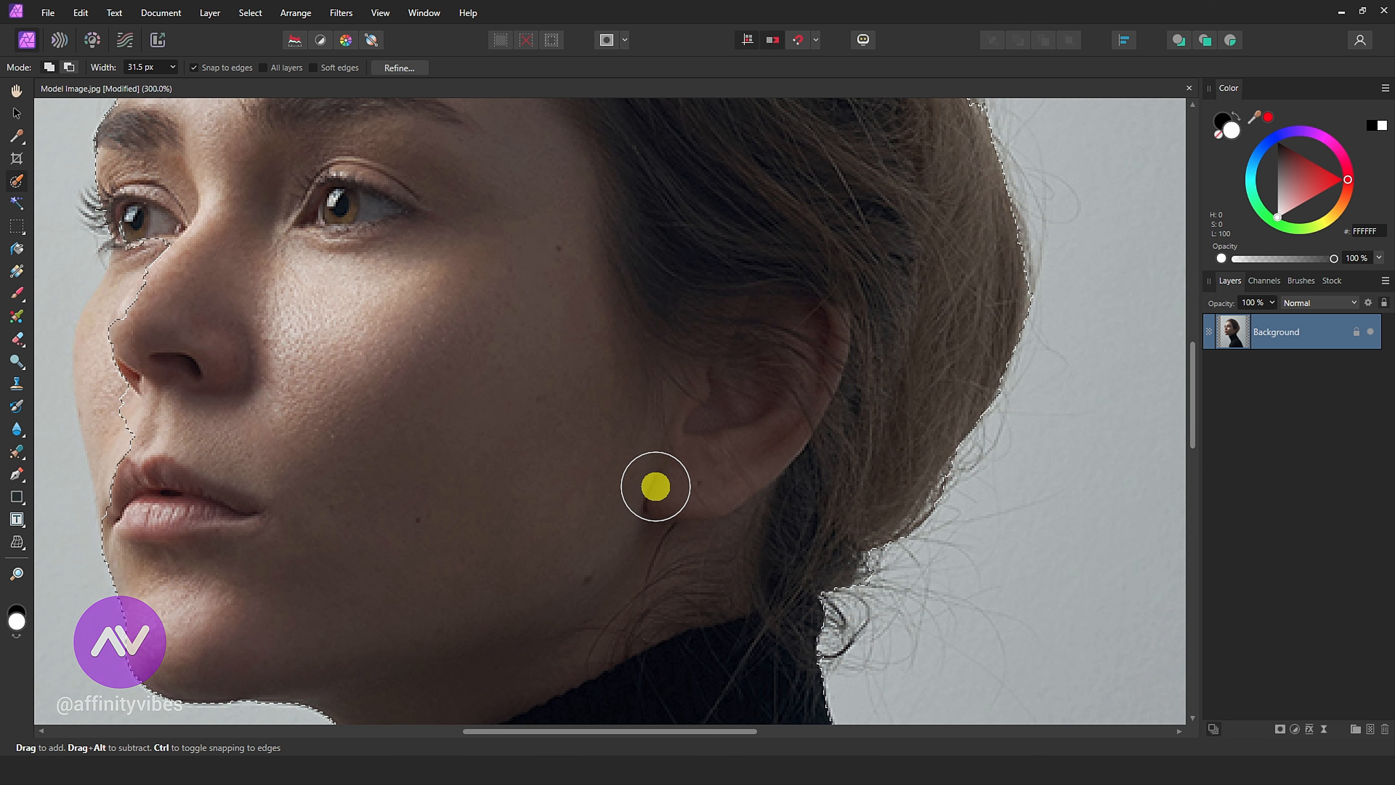
{"action": "left_click_drag", "start_coordinate": [700, 737], "coordinate": [519, 732]}
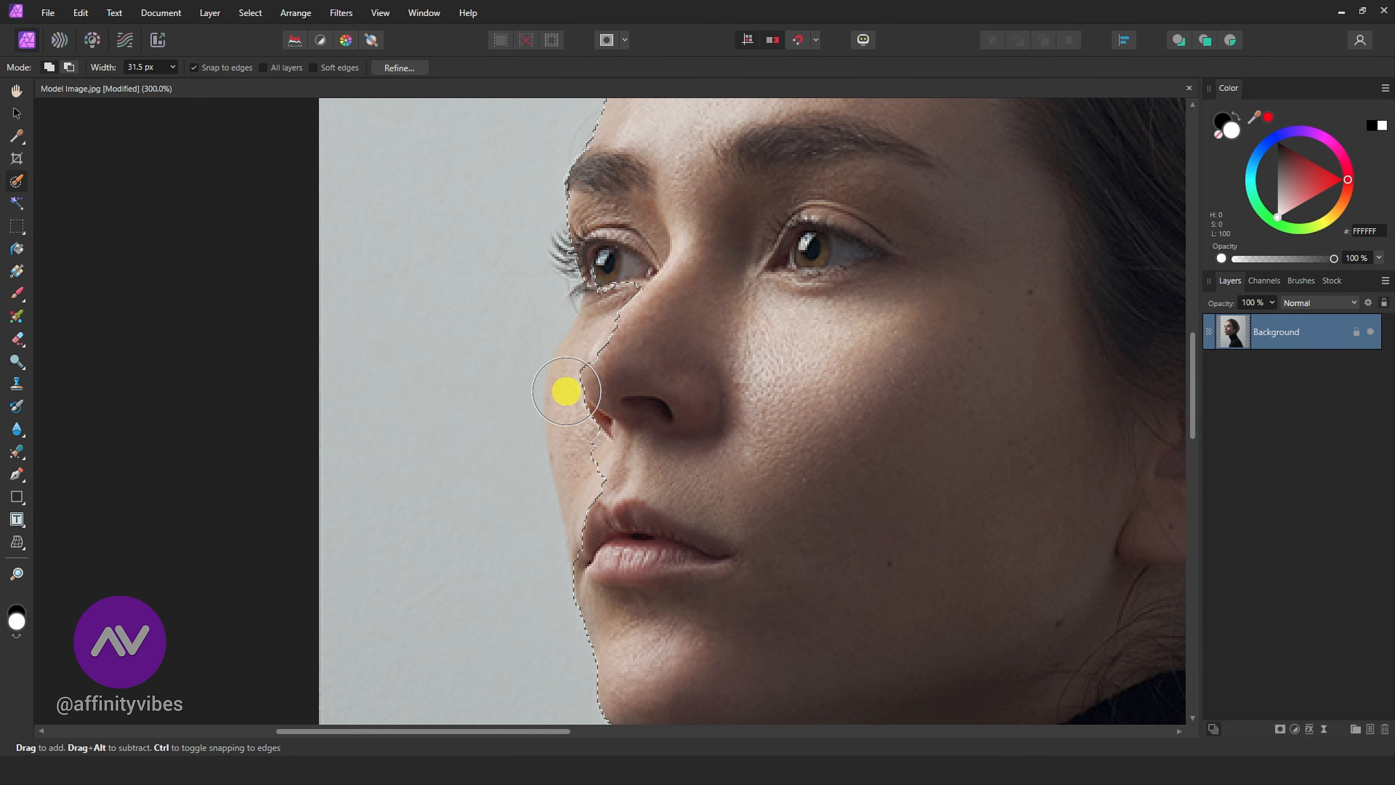
{"action": "key", "text": "bracketleft"}
{"action": "key", "text": "bracketleft"}
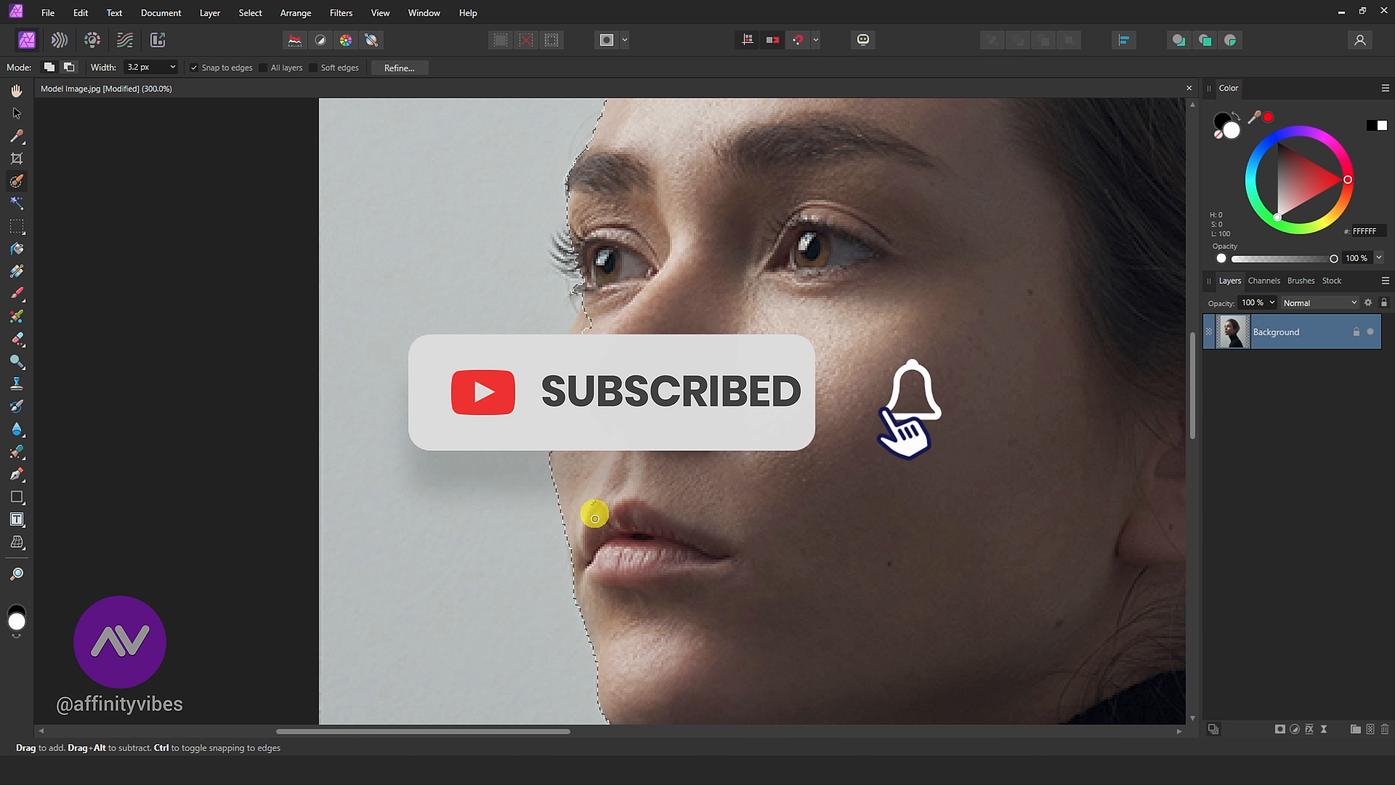
{"action": "key", "text": "]"}
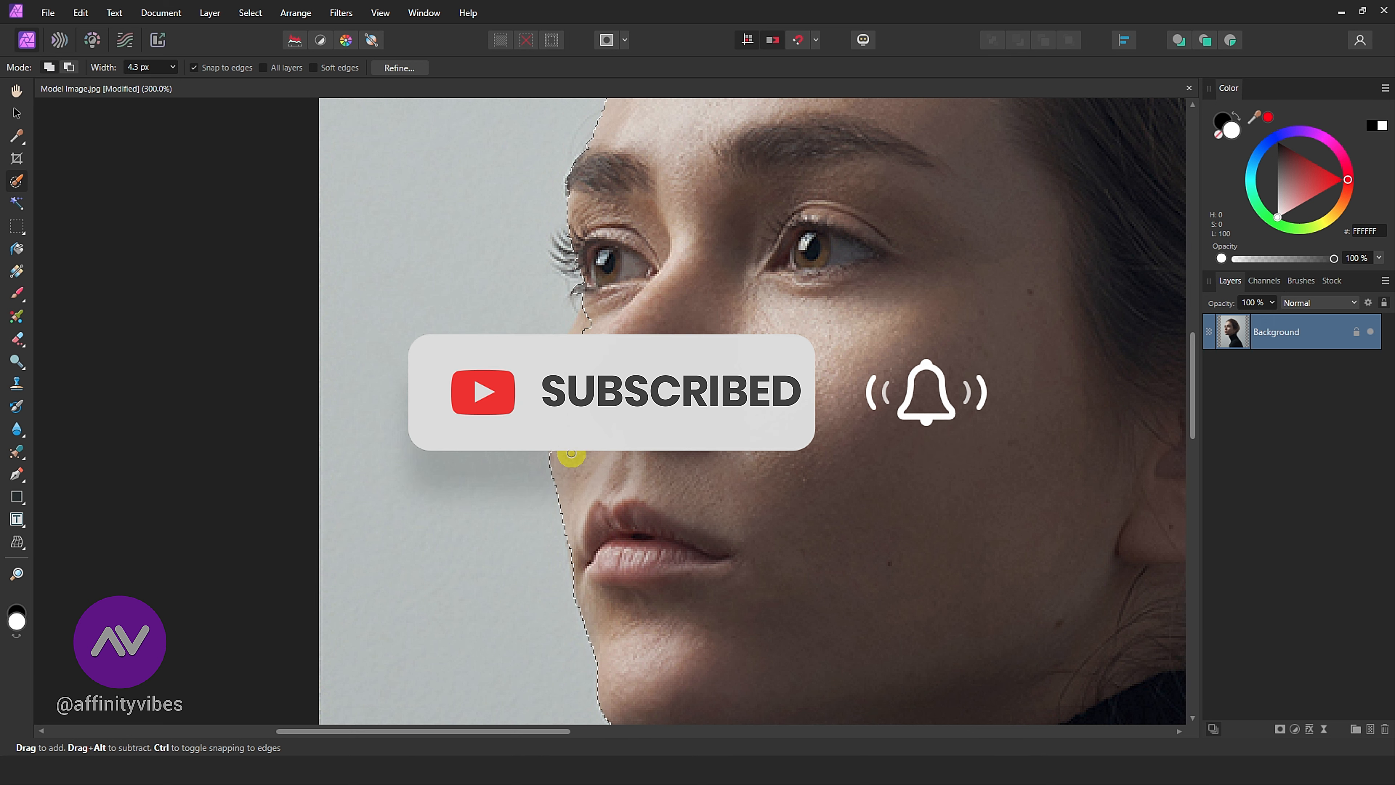
{"action": "key", "text": "]"}
{"action": "left_click", "coordinate": [560, 452]}
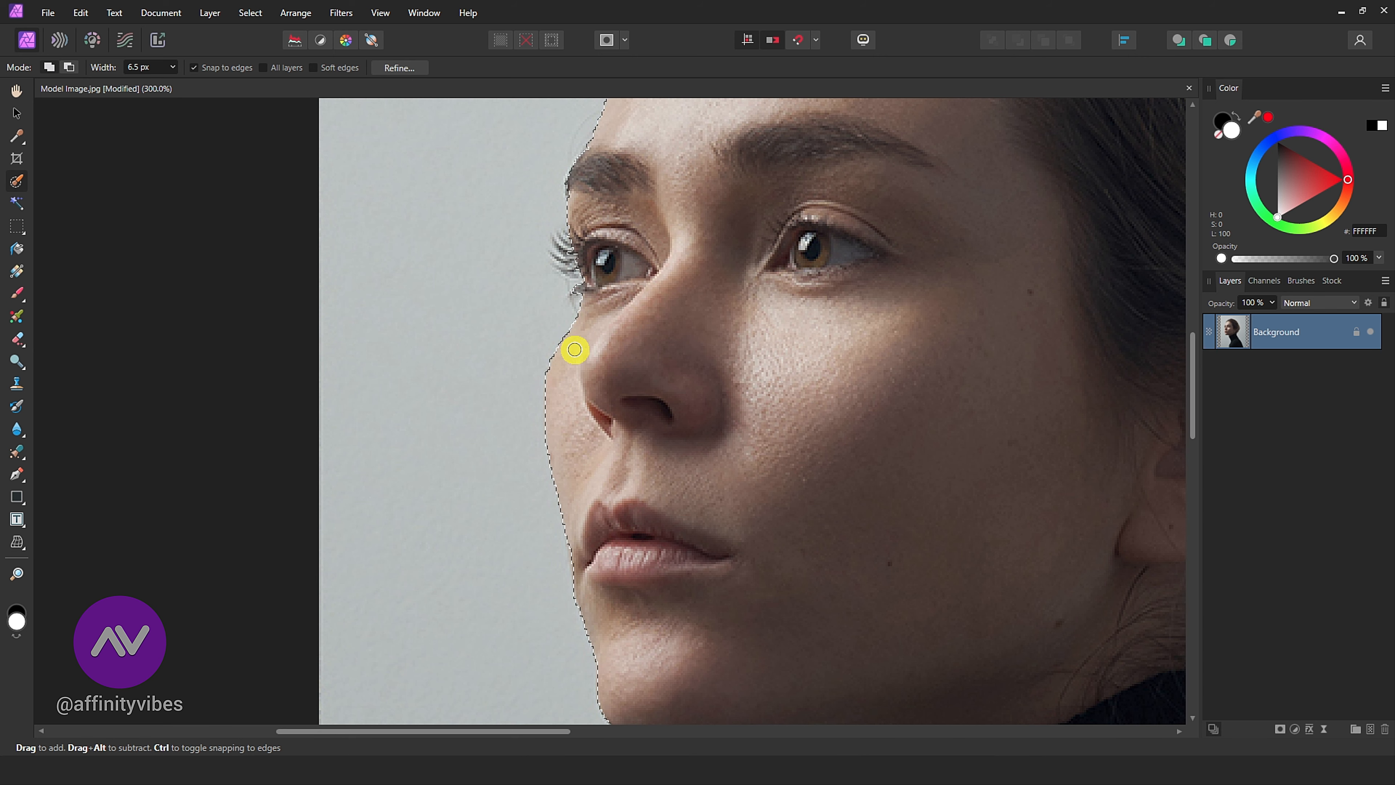
{"action": "scroll", "coordinate": [622, 310], "scroll_direction": "up", "scroll_amount": 2}
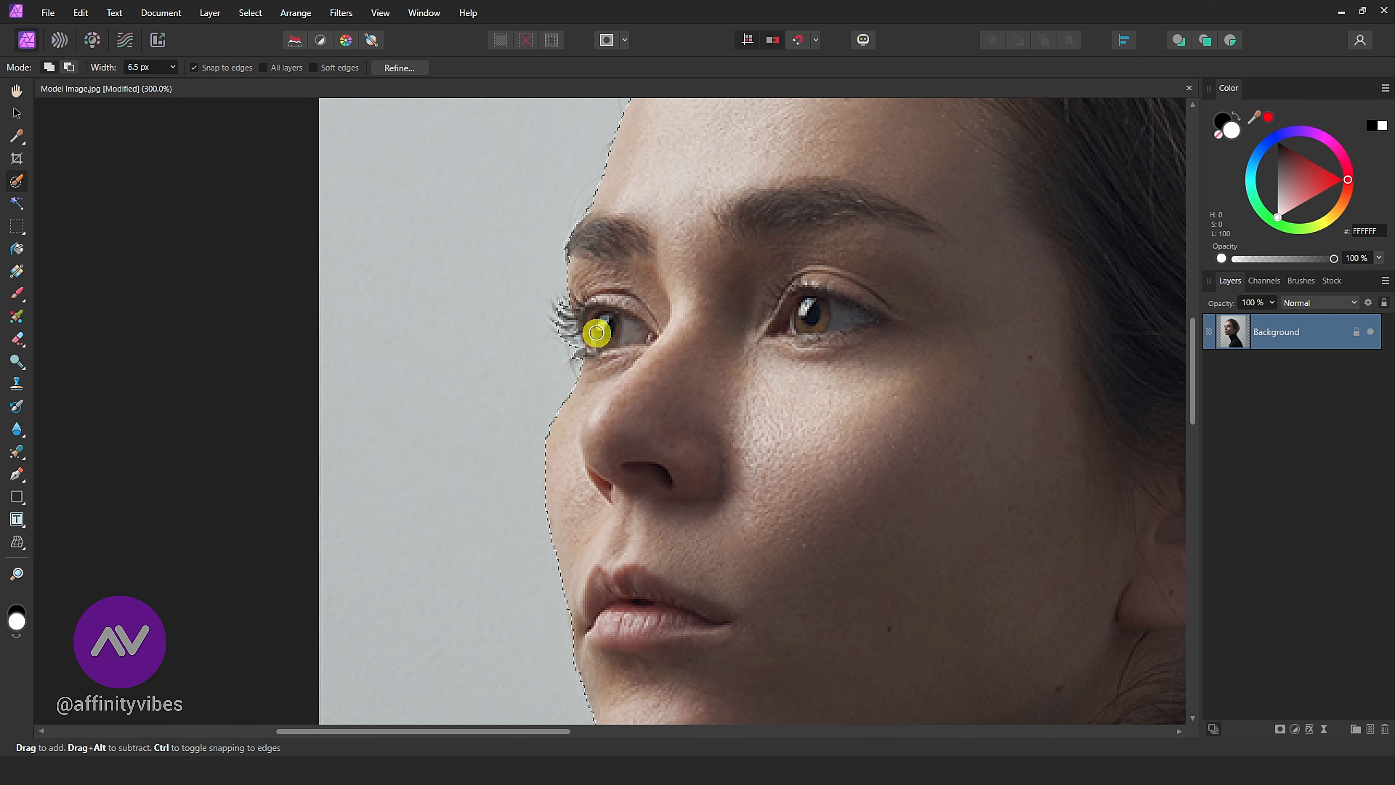
{"action": "scroll", "coordinate": [626, 320], "scroll_direction": "up", "scroll_amount": 9}
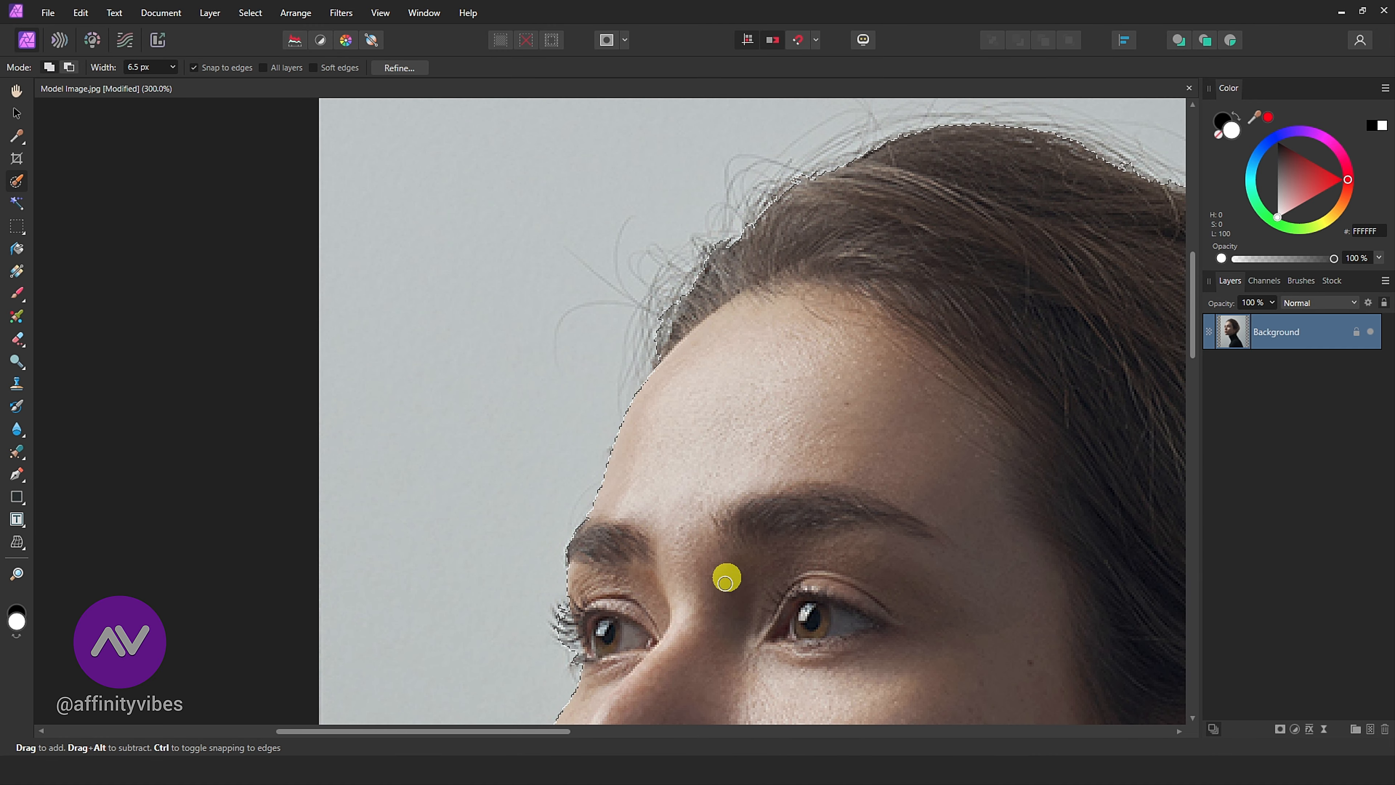
Check the selection outline around the hair and body, and preview it with the quick mask overlay
{"action": "left_click_drag", "start_coordinate": [548, 731], "coordinate": [721, 734]}
{"action": "left_click_drag", "start_coordinate": [1193, 301], "coordinate": [1184, 586]}
{"action": "key", "text": "ctrl+0"}
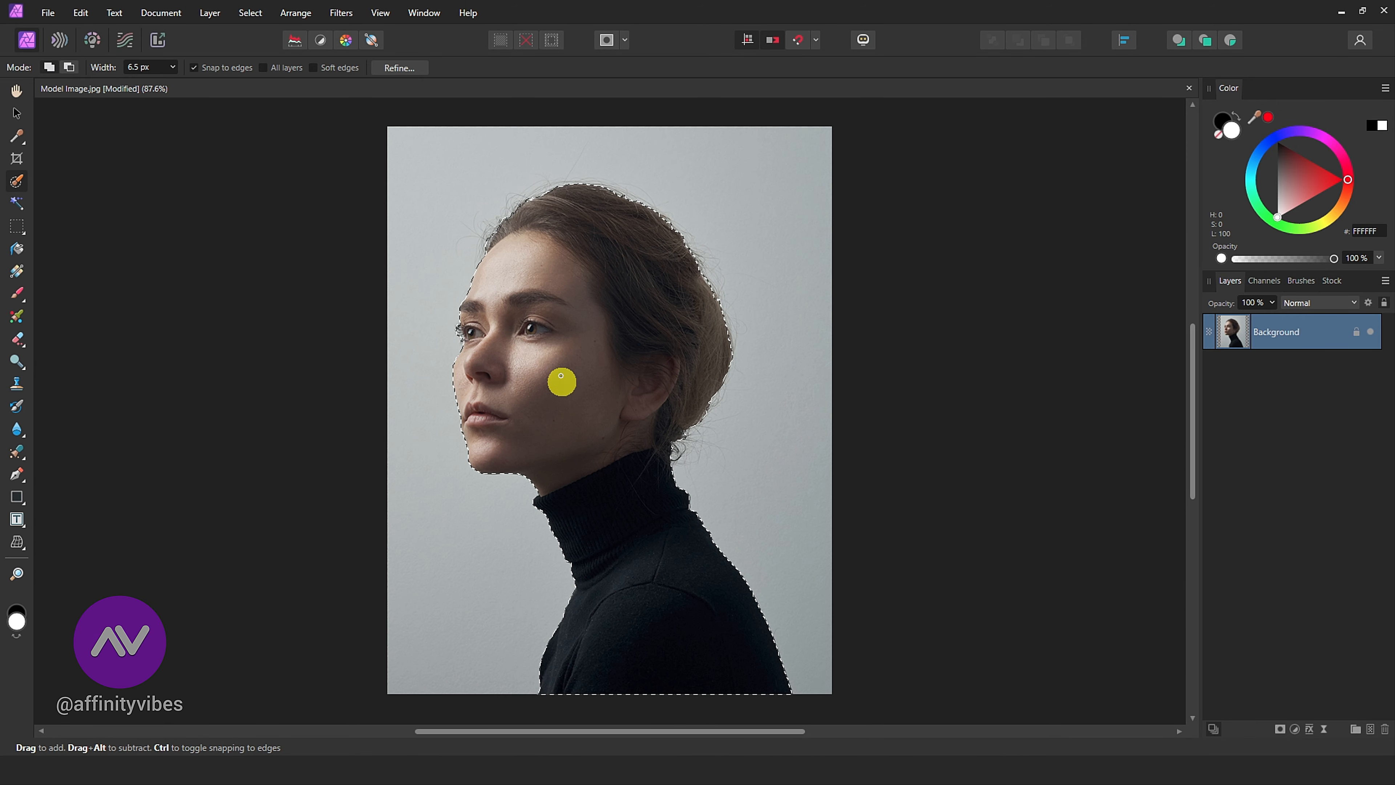
{"action": "left_click", "coordinate": [608, 41]}
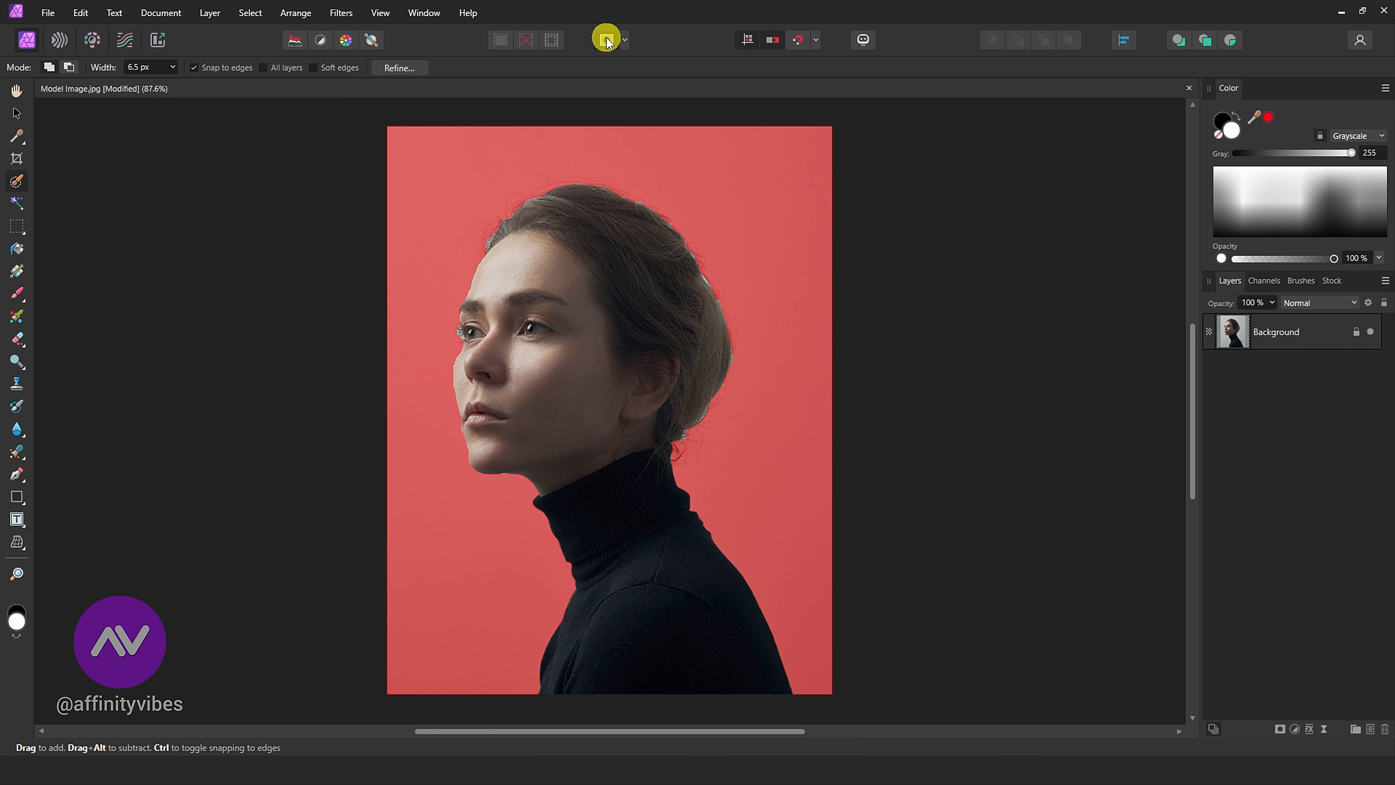
{"action": "left_click", "coordinate": [607, 40]}
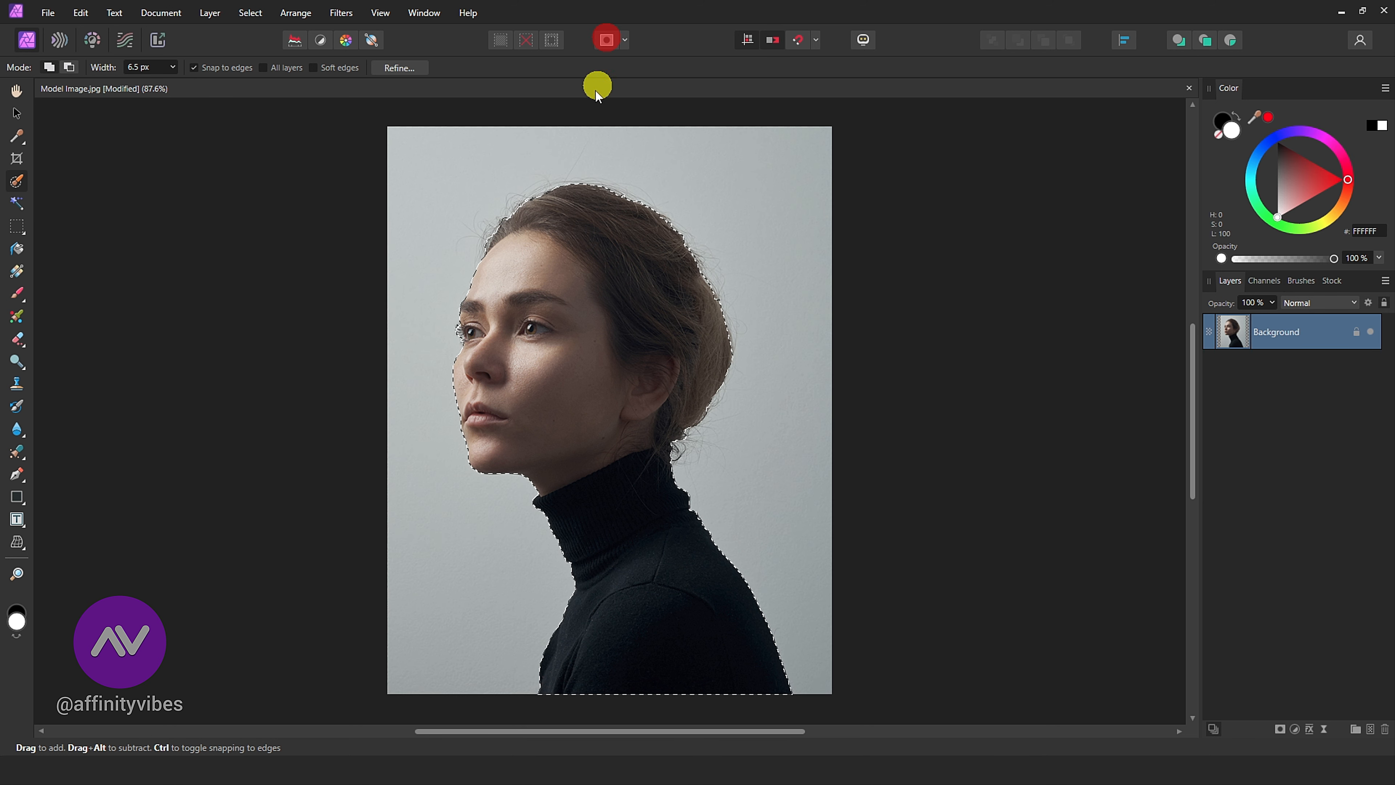
Refine the selection by painting with the Matte adjustment brush from the eyelashes over the hair edge to the nape
{"action": "left_click", "coordinate": [398, 69]}
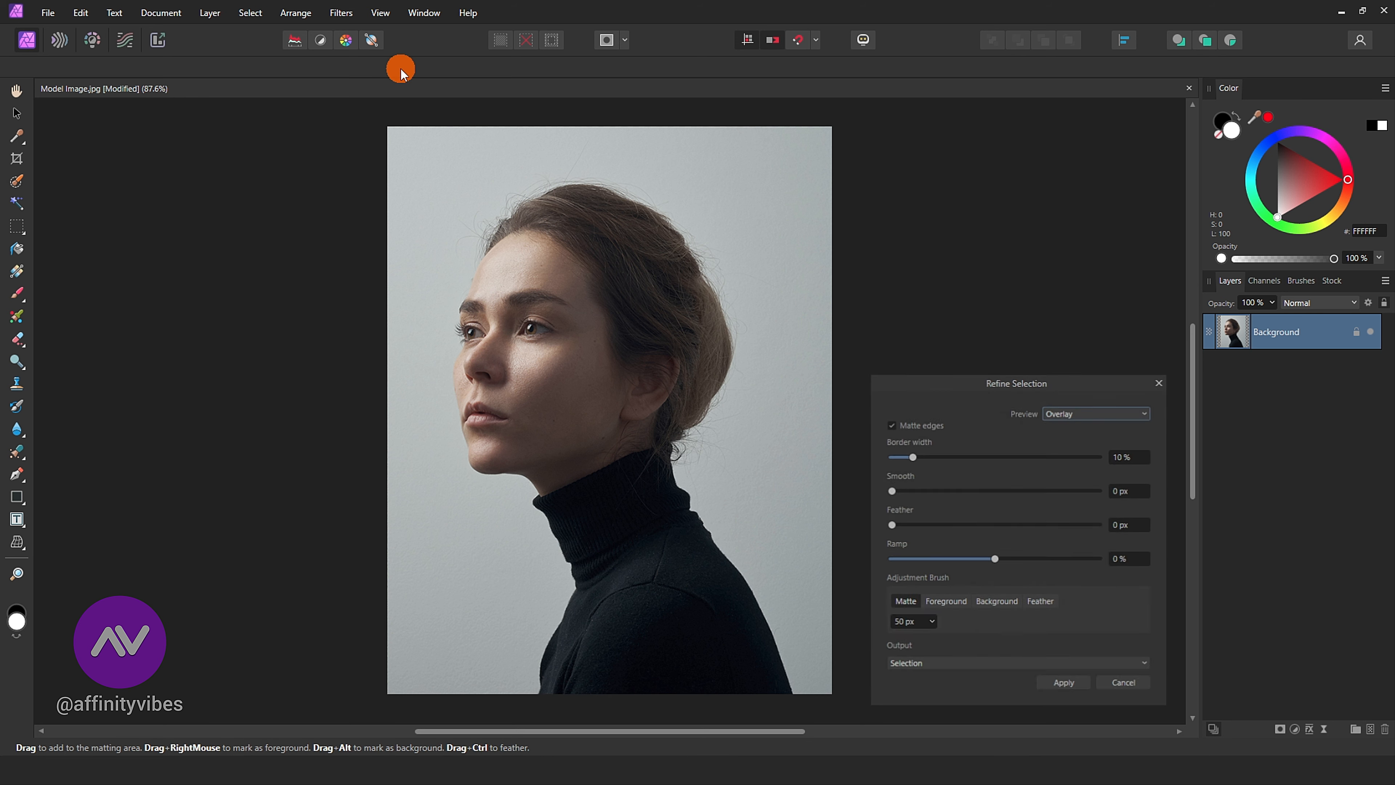
{"action": "left_click_drag", "start_coordinate": [959, 379], "coordinate": [869, 196]}
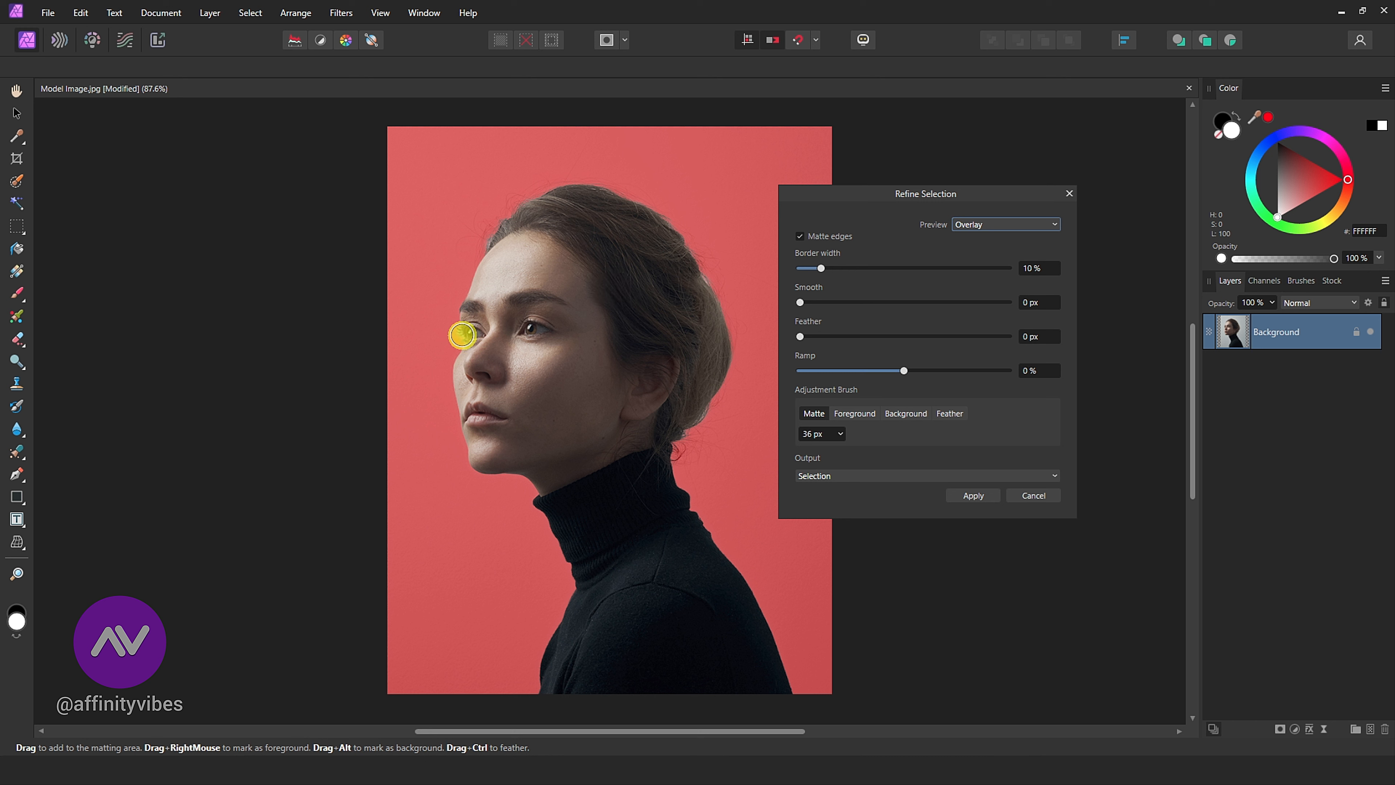
{"action": "mouse_move", "coordinate": [463, 336]}
{"action": "left_mouse_down"}
{"action": "mouse_move", "coordinate": [516, 212]}
{"action": "mouse_move", "coordinate": [586, 183]}
{"action": "mouse_move", "coordinate": [573, 186]}
{"action": "mouse_move", "coordinate": [638, 201]}
{"action": "mouse_move", "coordinate": [682, 235]}
{"action": "mouse_move", "coordinate": [731, 341]}
{"action": "mouse_move", "coordinate": [684, 437]}
{"action": "left_mouse_up"}
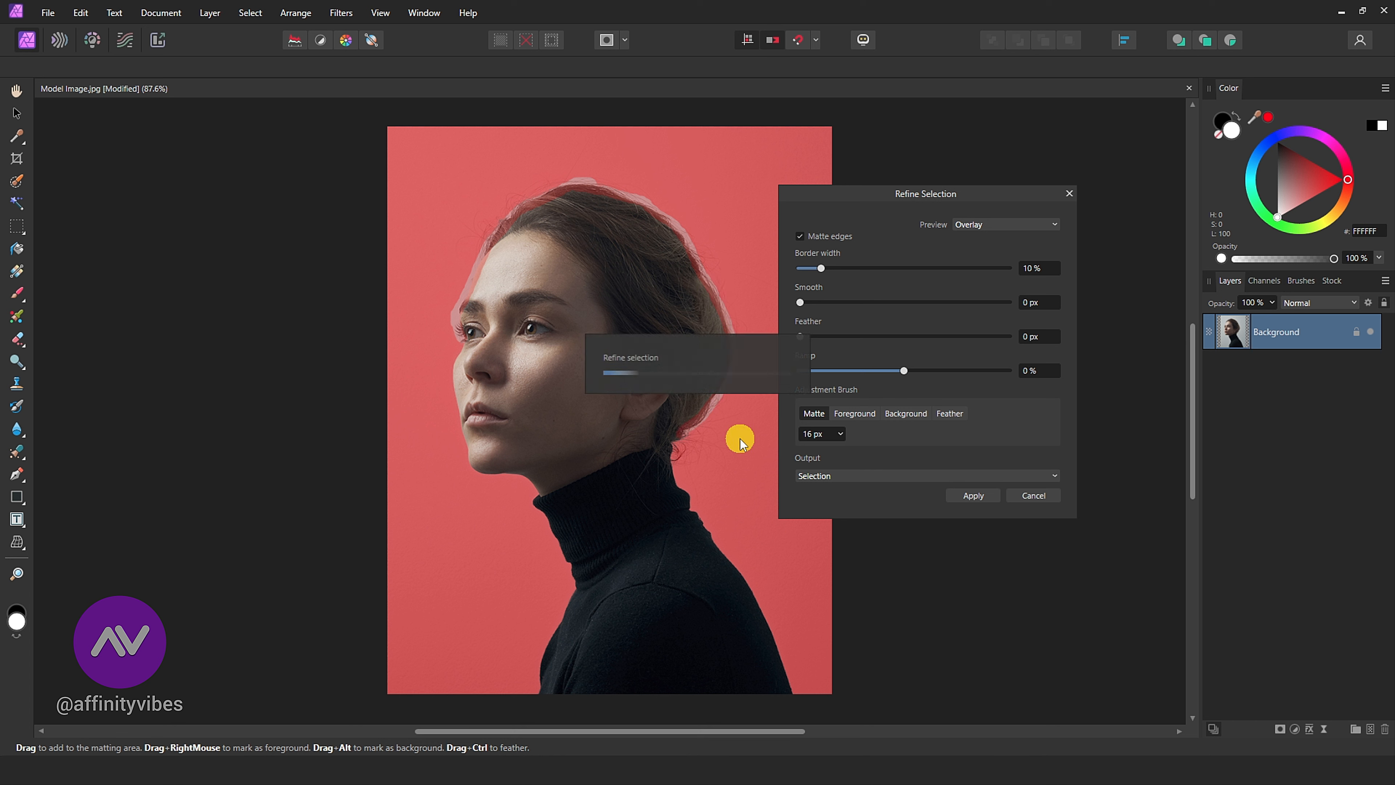
{"action": "key", "text": "]"}
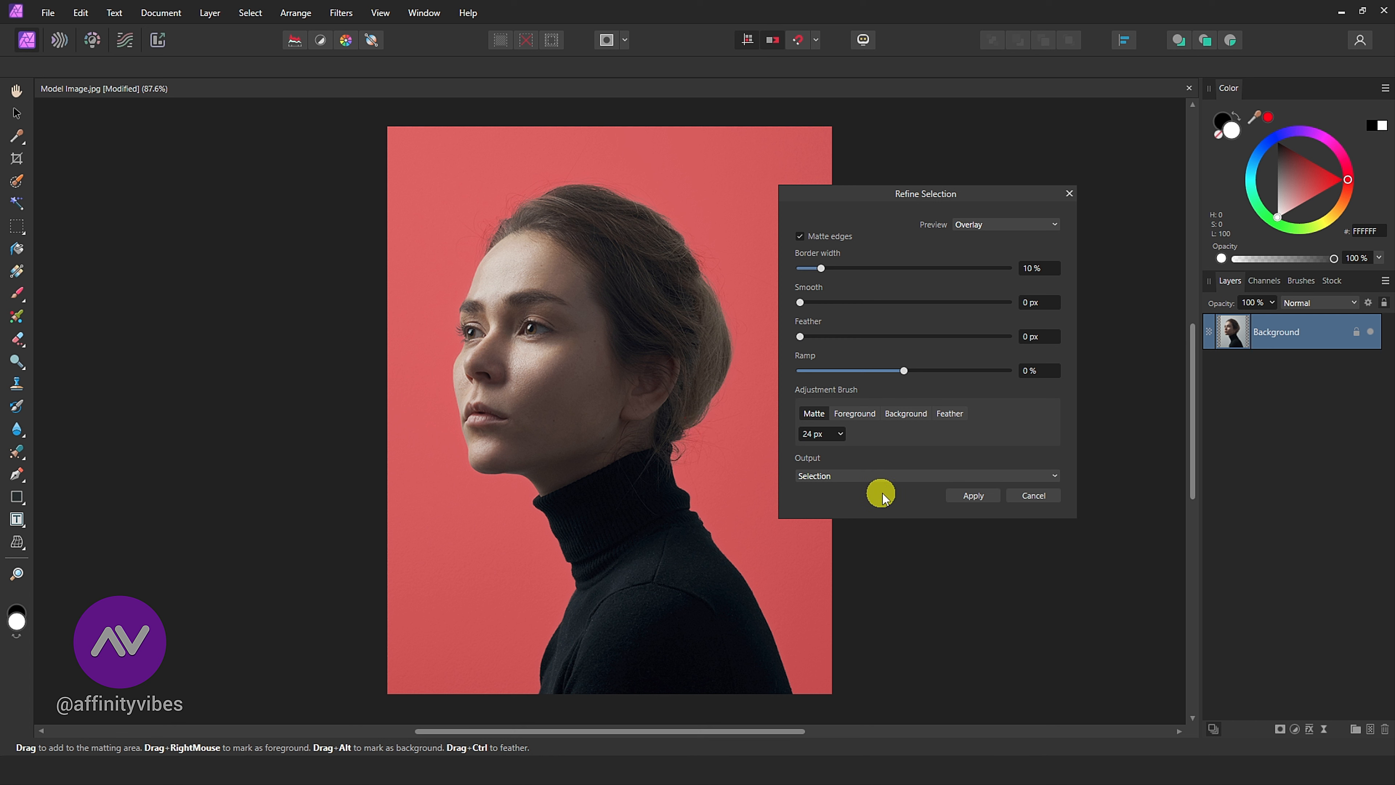
Output the refined selection as a mask and apply it to the portrait layer
{"action": "left_click", "coordinate": [900, 476]}
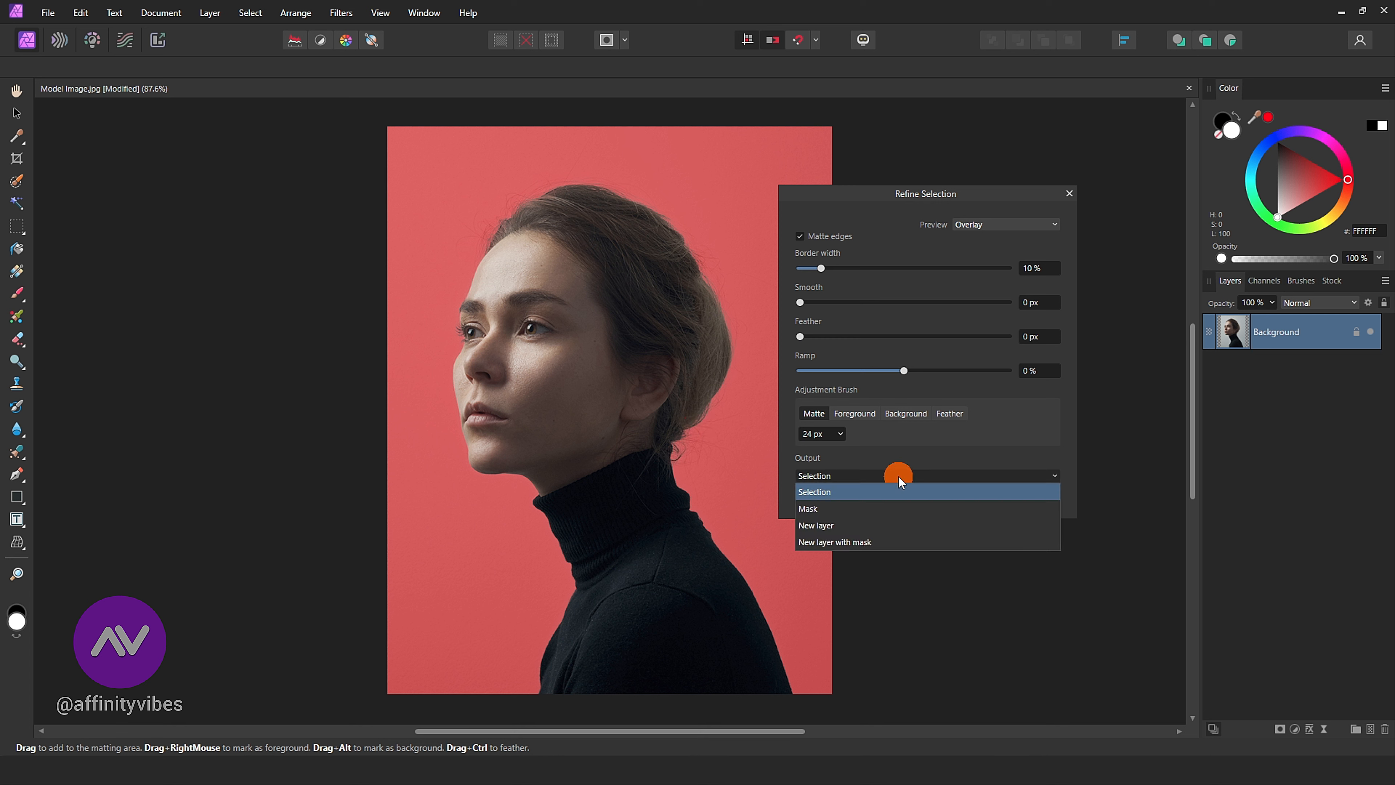
{"action": "left_click", "coordinate": [820, 509]}
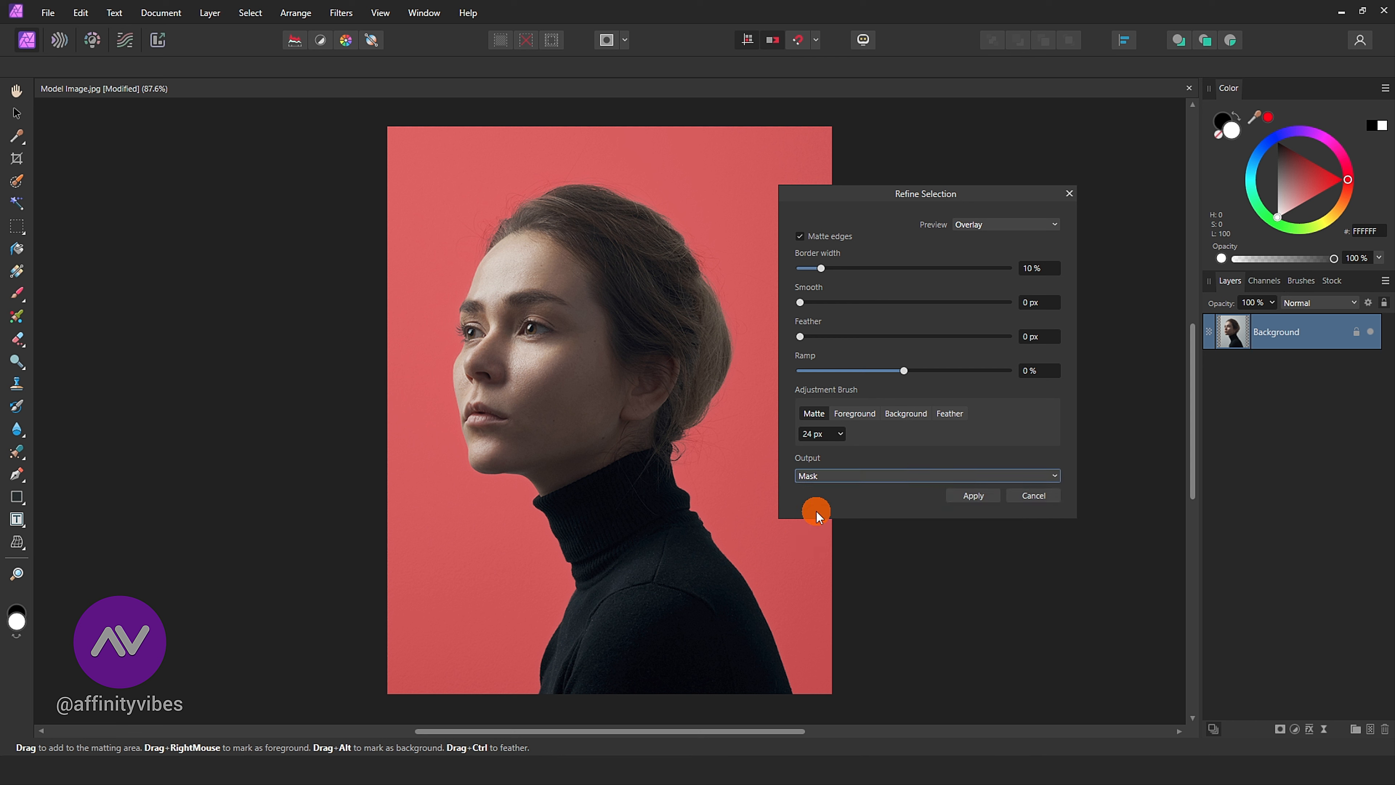
{"action": "left_click", "coordinate": [972, 497]}
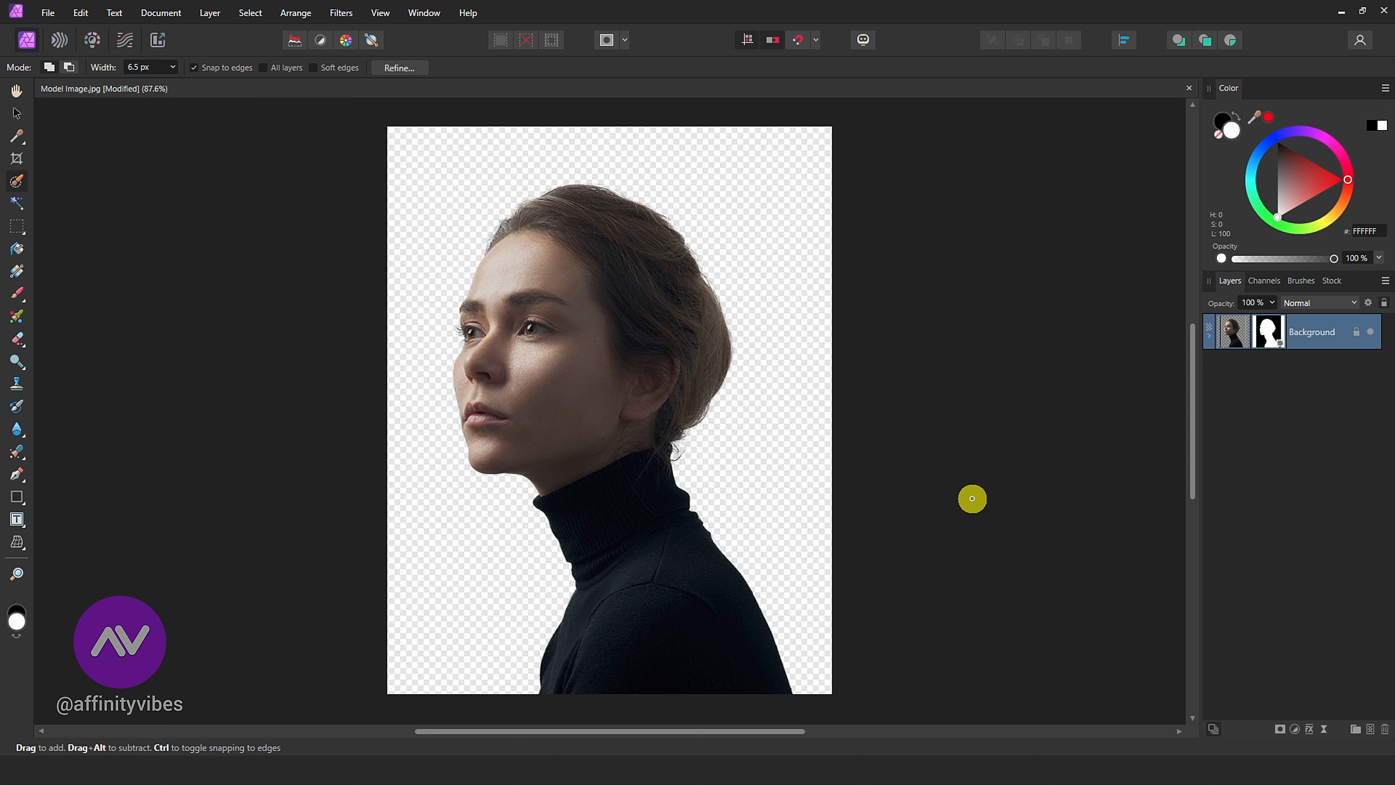
Draw a white rectangle slightly larger than the whole canvas and place it beneath the portrait layer
{"action": "key", "text": "ctrl+minus"}
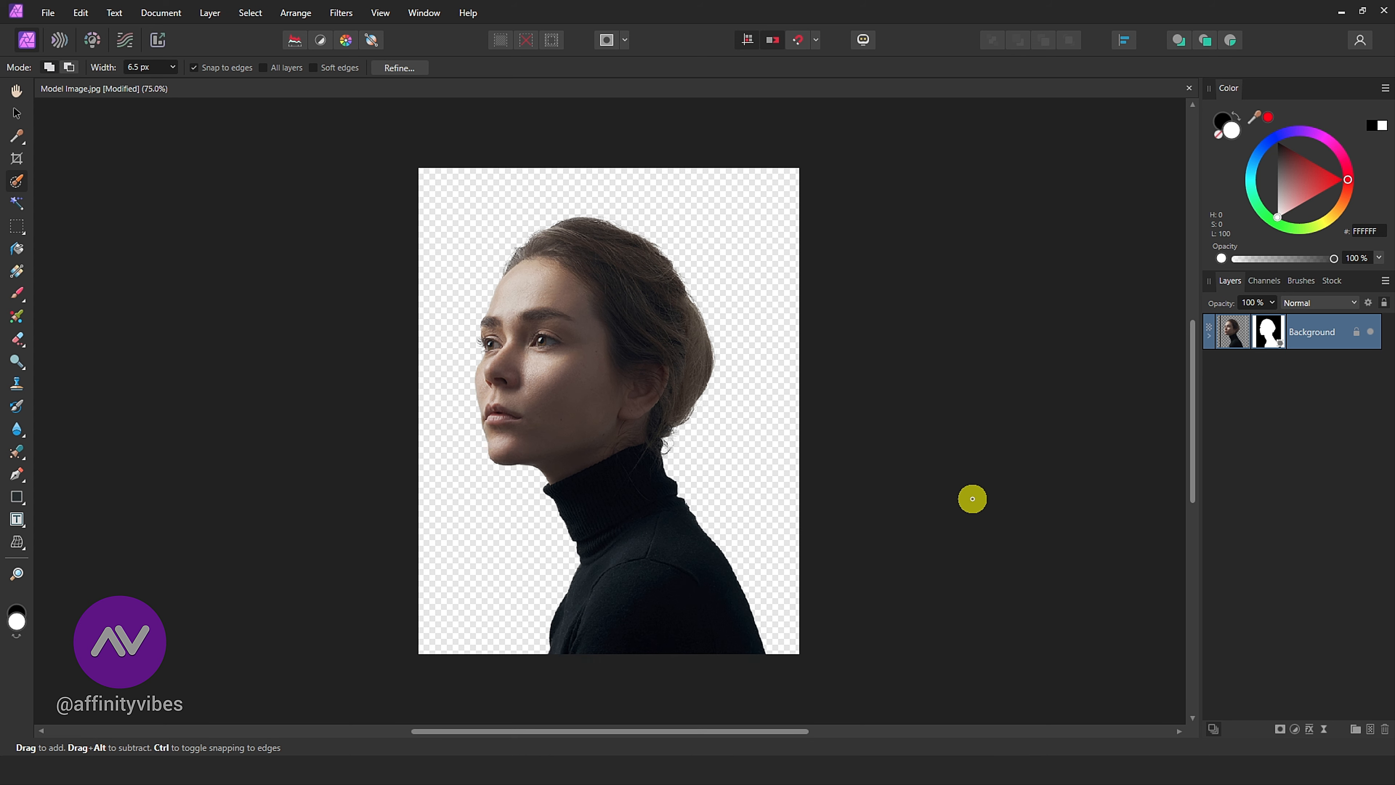
{"action": "left_click", "coordinate": [17, 497]}
{"action": "left_click", "coordinate": [123, 114]}
{"action": "left_click_drag", "start_coordinate": [402, 152], "coordinate": [835, 665]}
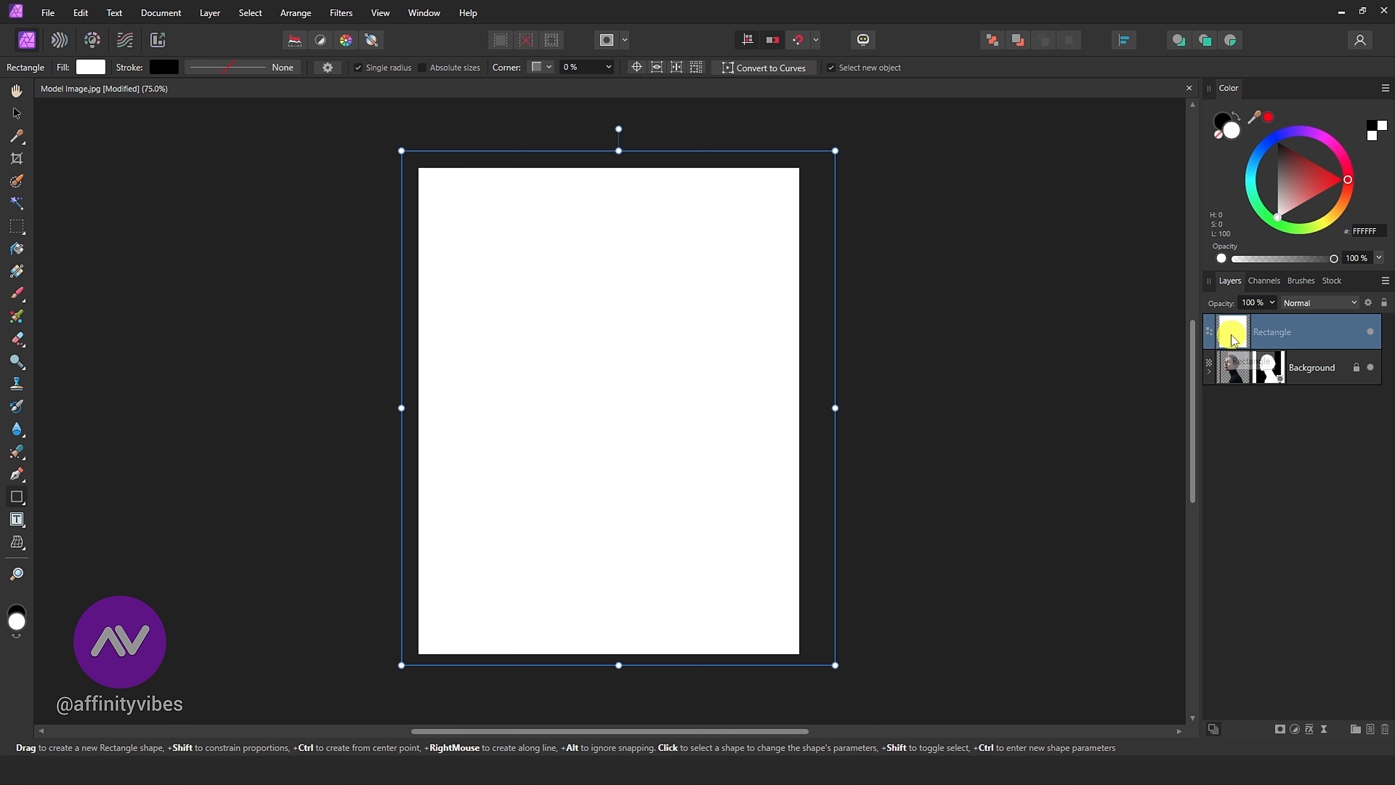
{"action": "key", "text": "ctrl+bracketleft"}
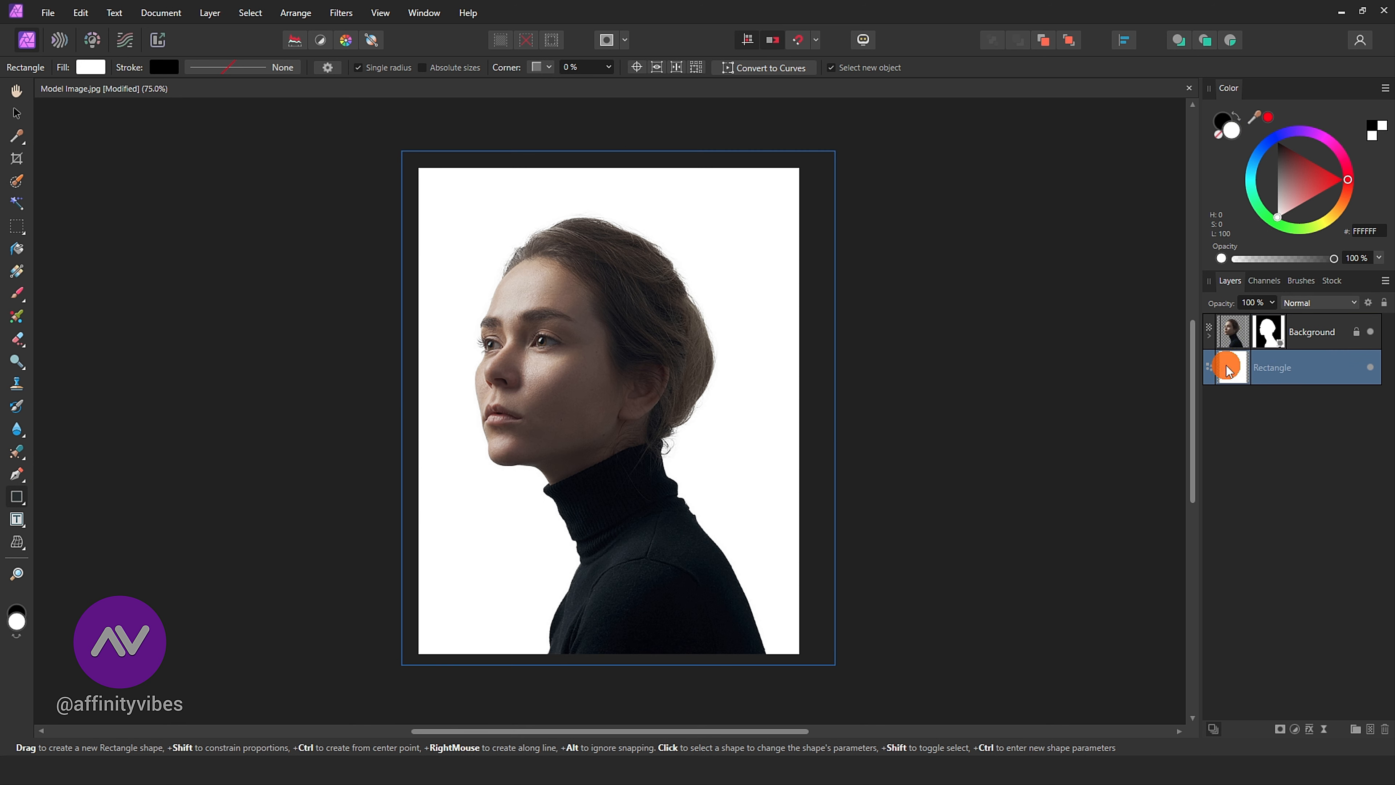
Change the background rectangle's fill to light gray DCDCDC
{"action": "double_click", "coordinate": [1233, 129]}
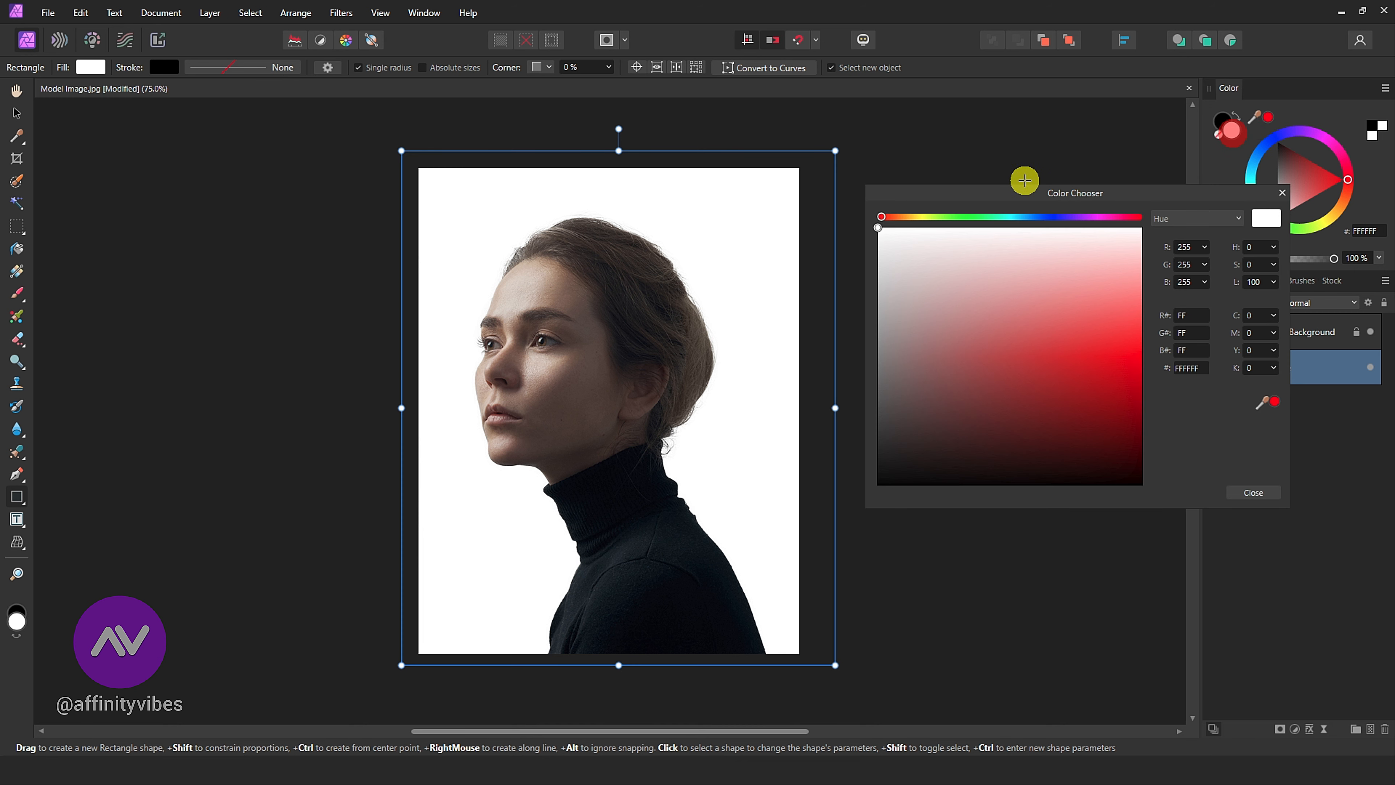
{"action": "left_click_drag", "start_coordinate": [1019, 178], "coordinate": [1043, 128]}
{"action": "left_click", "coordinate": [922, 247]}
{"action": "left_click_drag", "start_coordinate": [915, 247], "coordinate": [909, 210]}
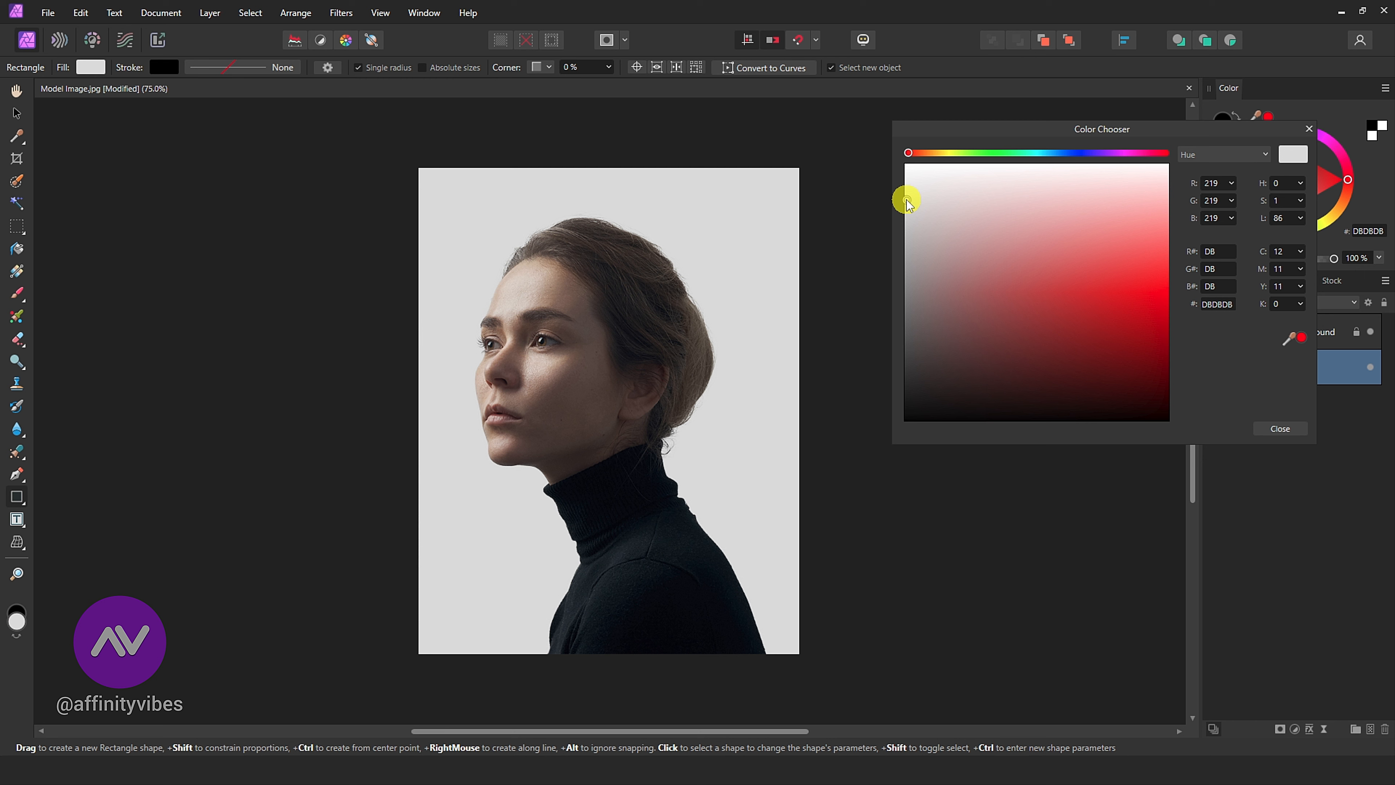
{"action": "left_click_drag", "start_coordinate": [906, 202], "coordinate": [906, 200]}
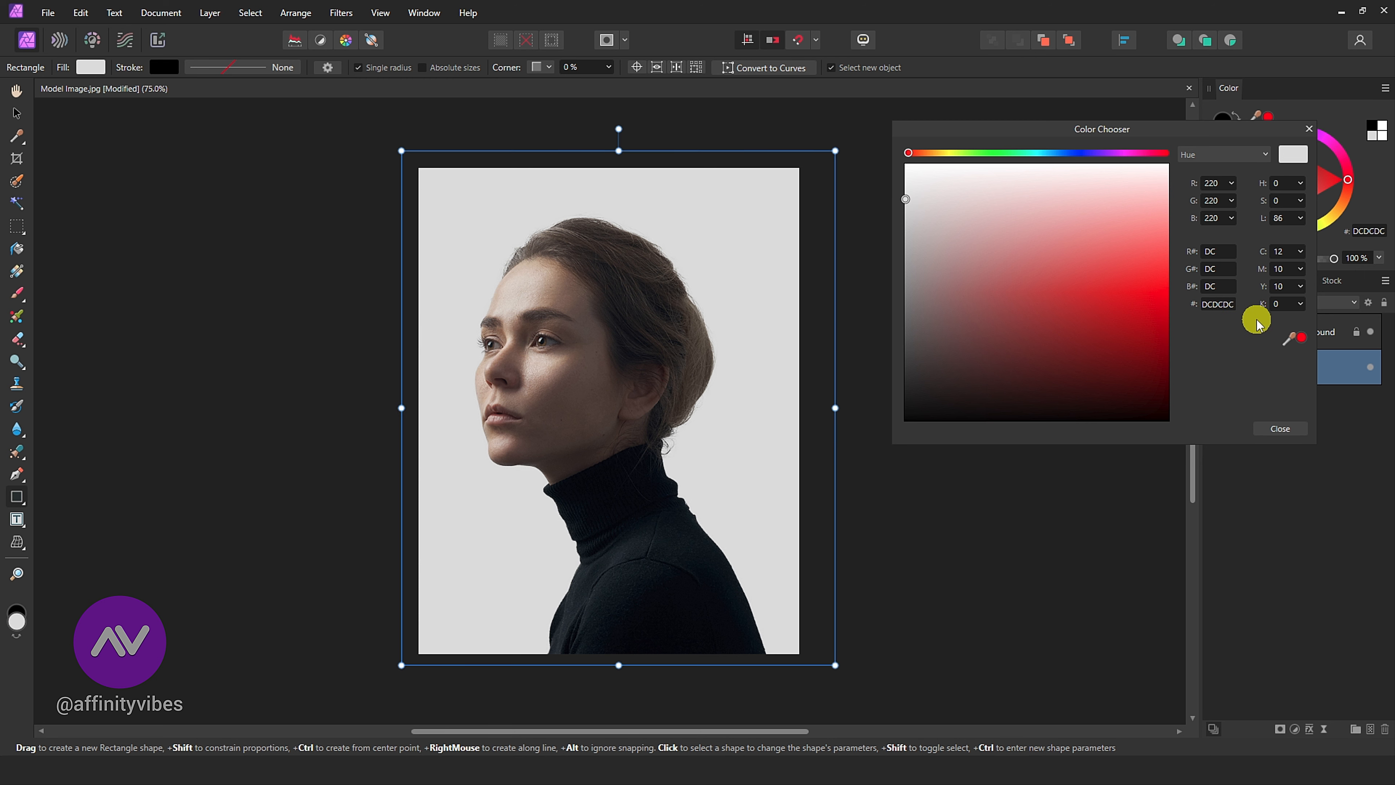
{"action": "left_click", "coordinate": [1307, 129]}
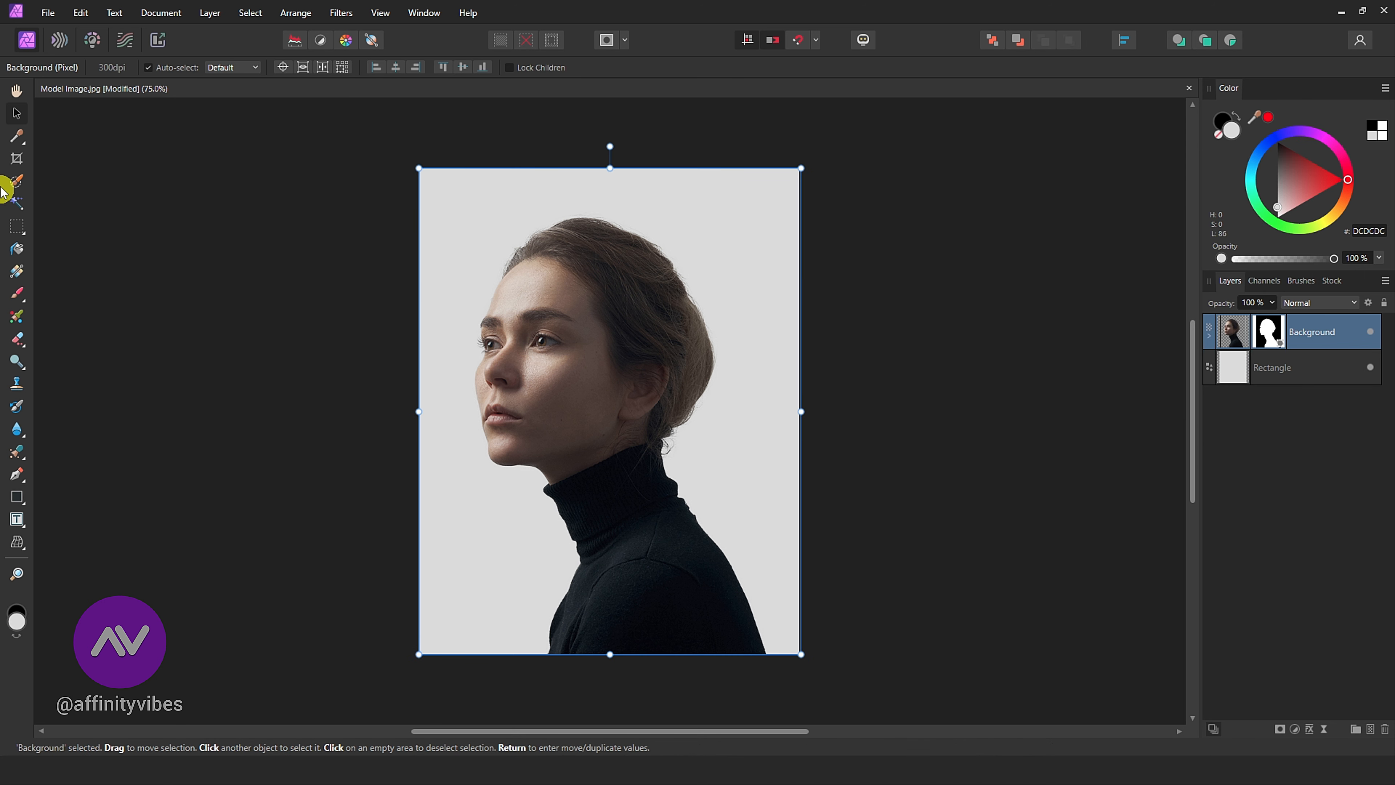
Try moving the masked portrait slightly to the right over the gray background, and undo the move
{"action": "left_click", "coordinate": [19, 115]}
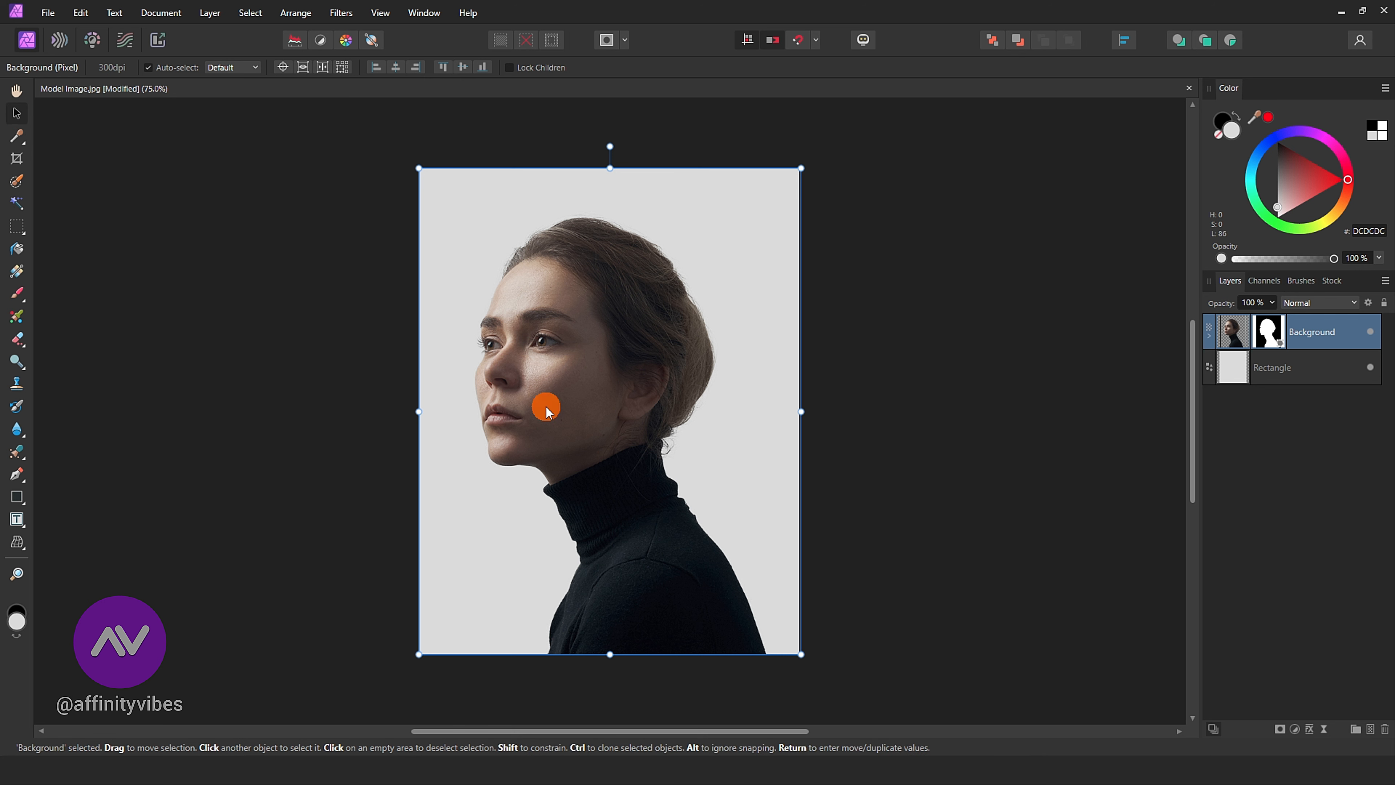
{"action": "mouse_move", "coordinate": [546, 411]}
{"action": "left_mouse_down"}
{"action": "mouse_move", "coordinate": [590, 411]}
{"action": "mouse_move", "coordinate": [575, 413]}
{"action": "left_mouse_up"}
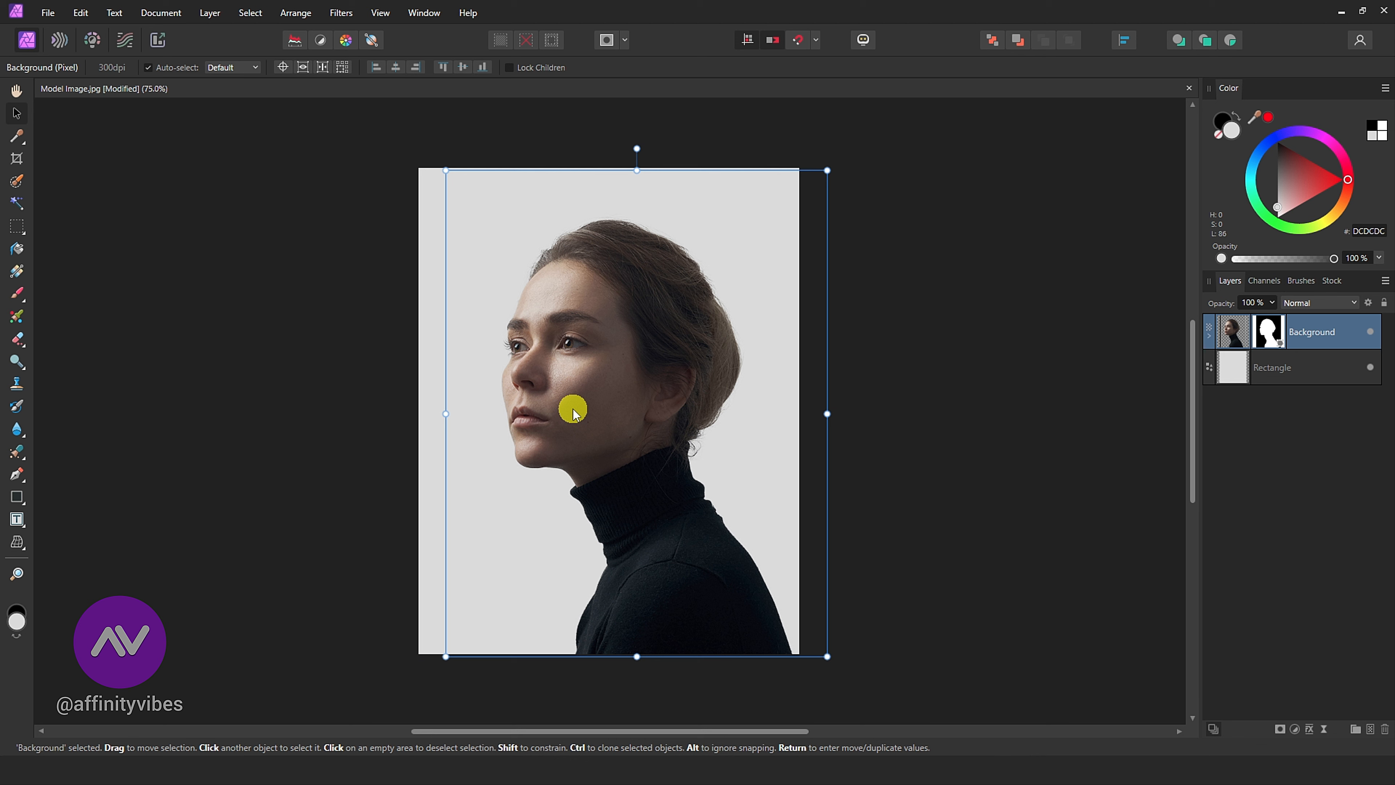
{"action": "key", "text": "ctrl+z"}
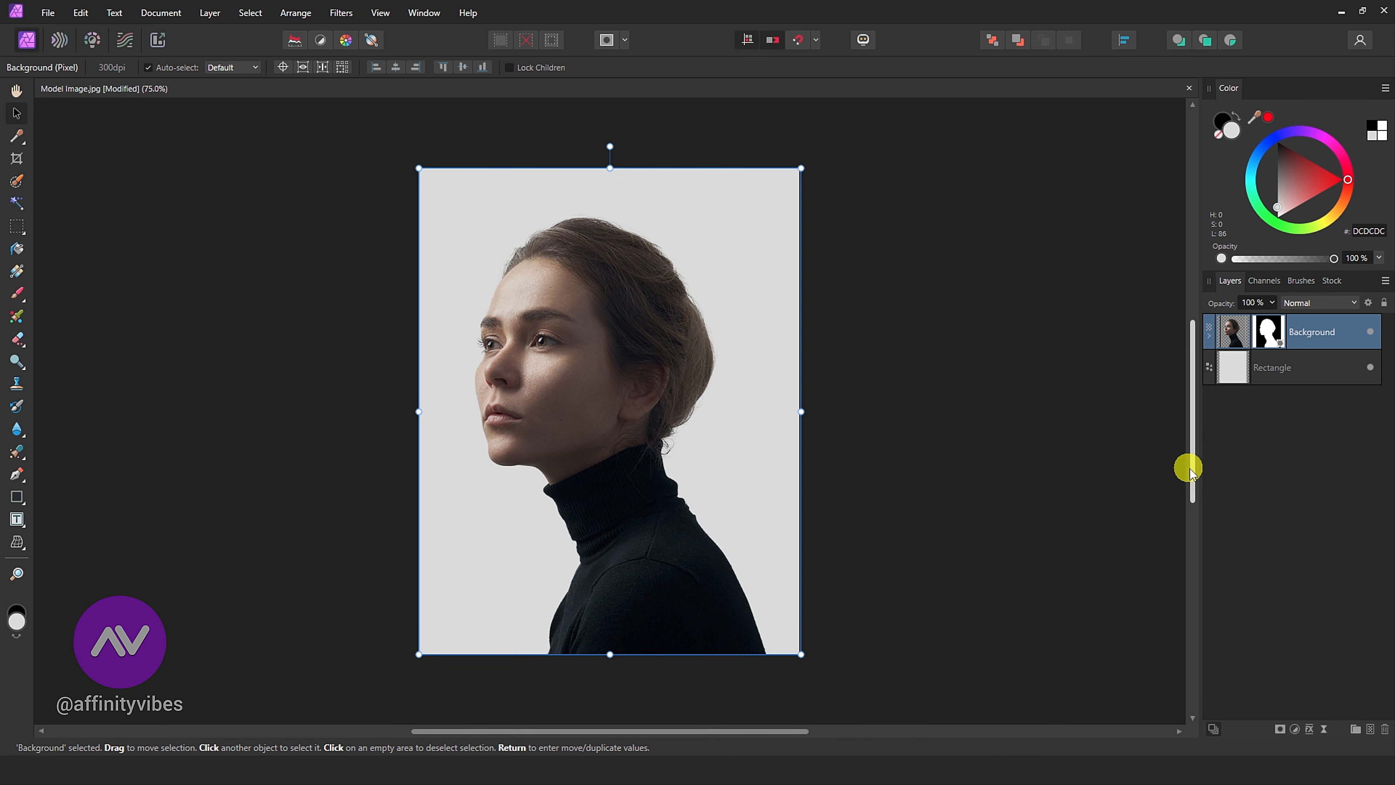
Extend the canvas on the left, right and top to 884 × 944 px with the Crop tool and apply it
{"action": "left_click", "coordinate": [16, 160]}
{"action": "left_click_drag", "start_coordinate": [418, 411], "coordinate": [366, 411]}
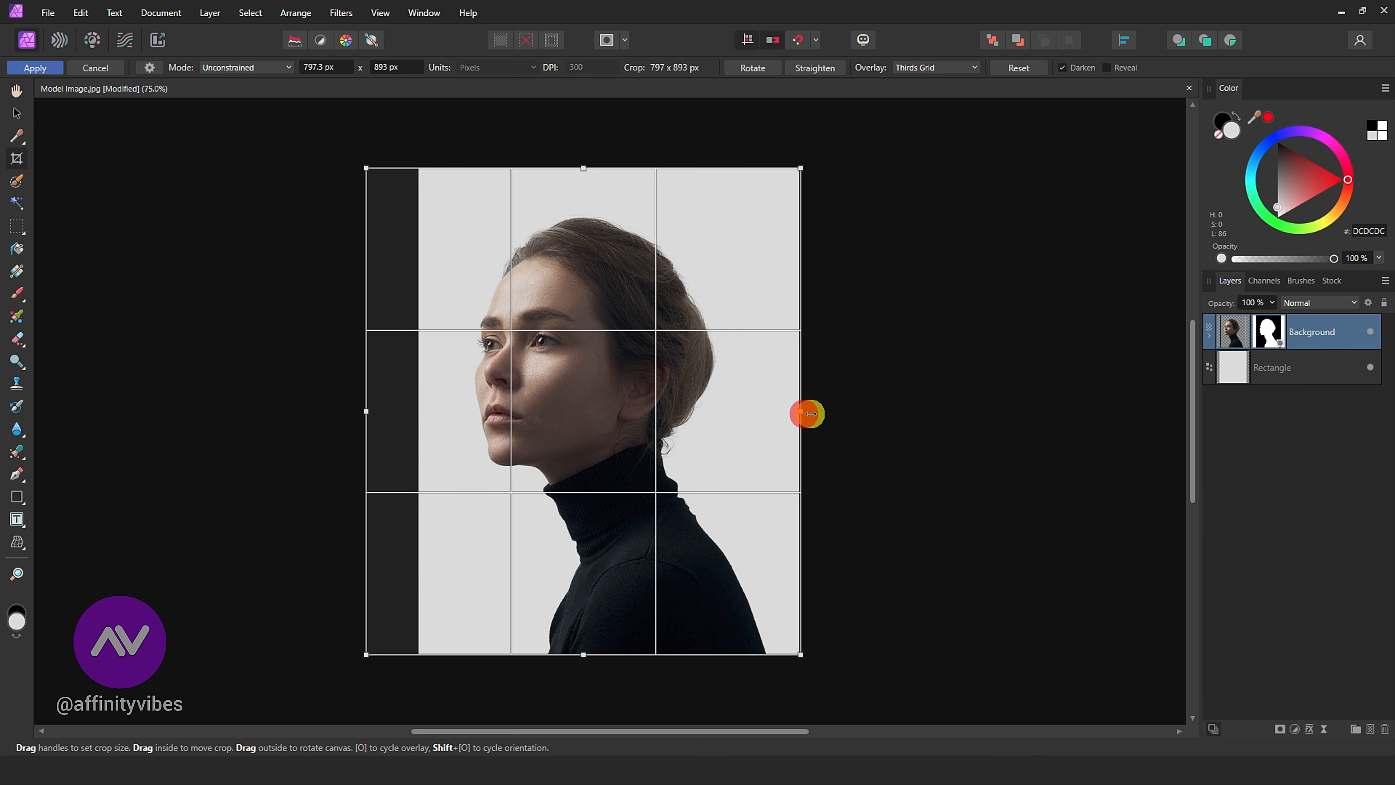
{"action": "left_click_drag", "start_coordinate": [811, 413], "coordinate": [848, 411]}
{"action": "left_click_drag", "start_coordinate": [604, 167], "coordinate": [604, 140]}
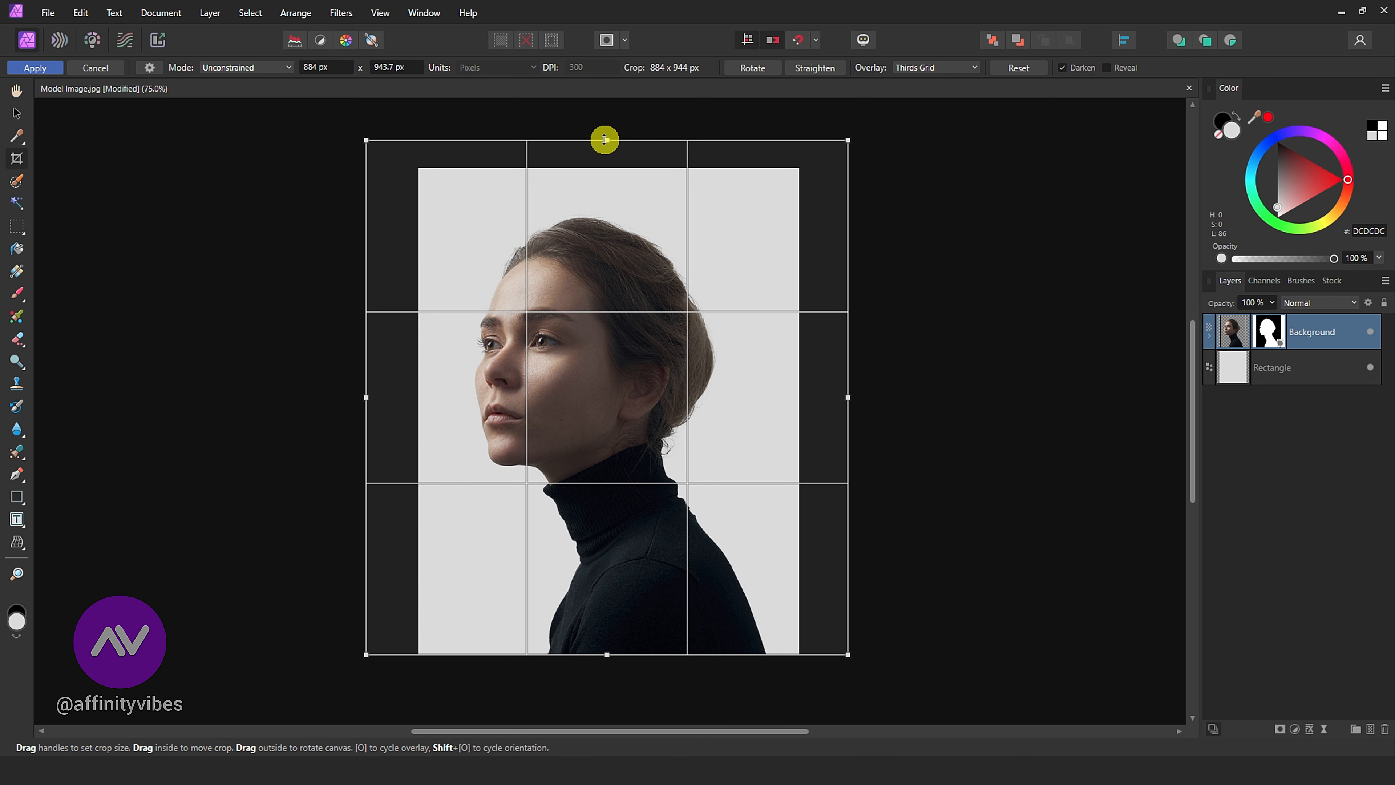
{"action": "left_click", "coordinate": [34, 67]}
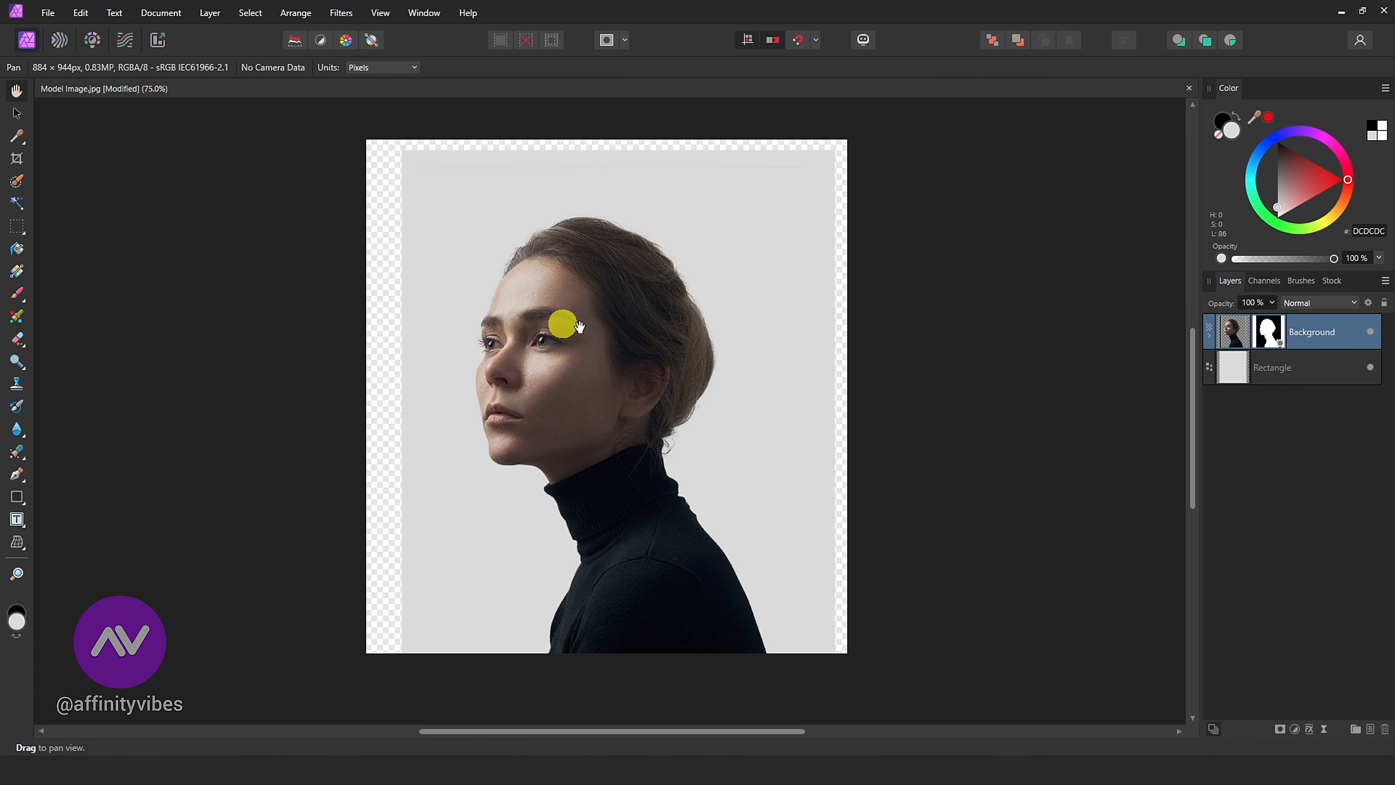
Recolor the background rectangle to a slightly warm light gray, DAD7D7
{"action": "left_click", "coordinate": [1232, 368]}
{"action": "key", "text": "ctrl+0"}
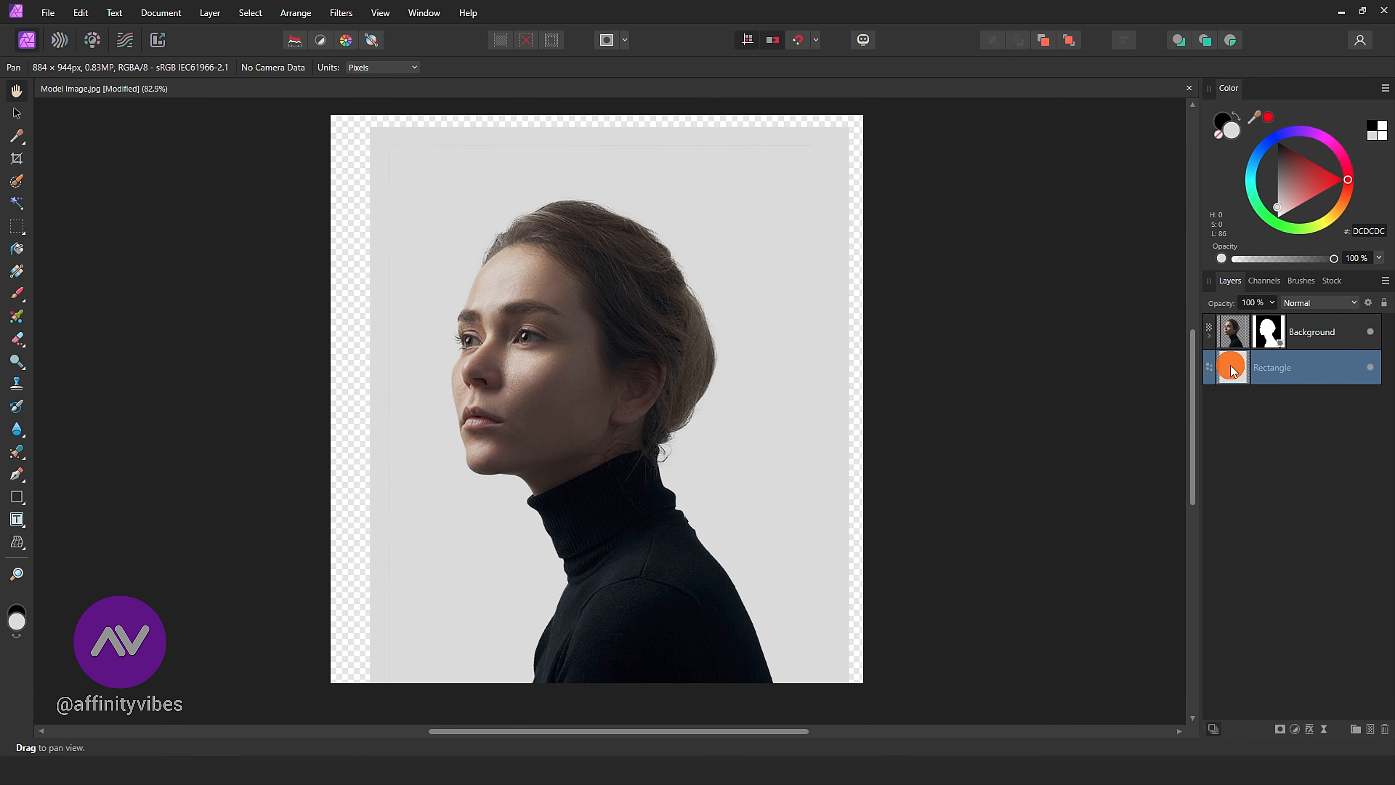
{"action": "double_click", "coordinate": [1233, 135]}
{"action": "left_click", "coordinate": [947, 261]}
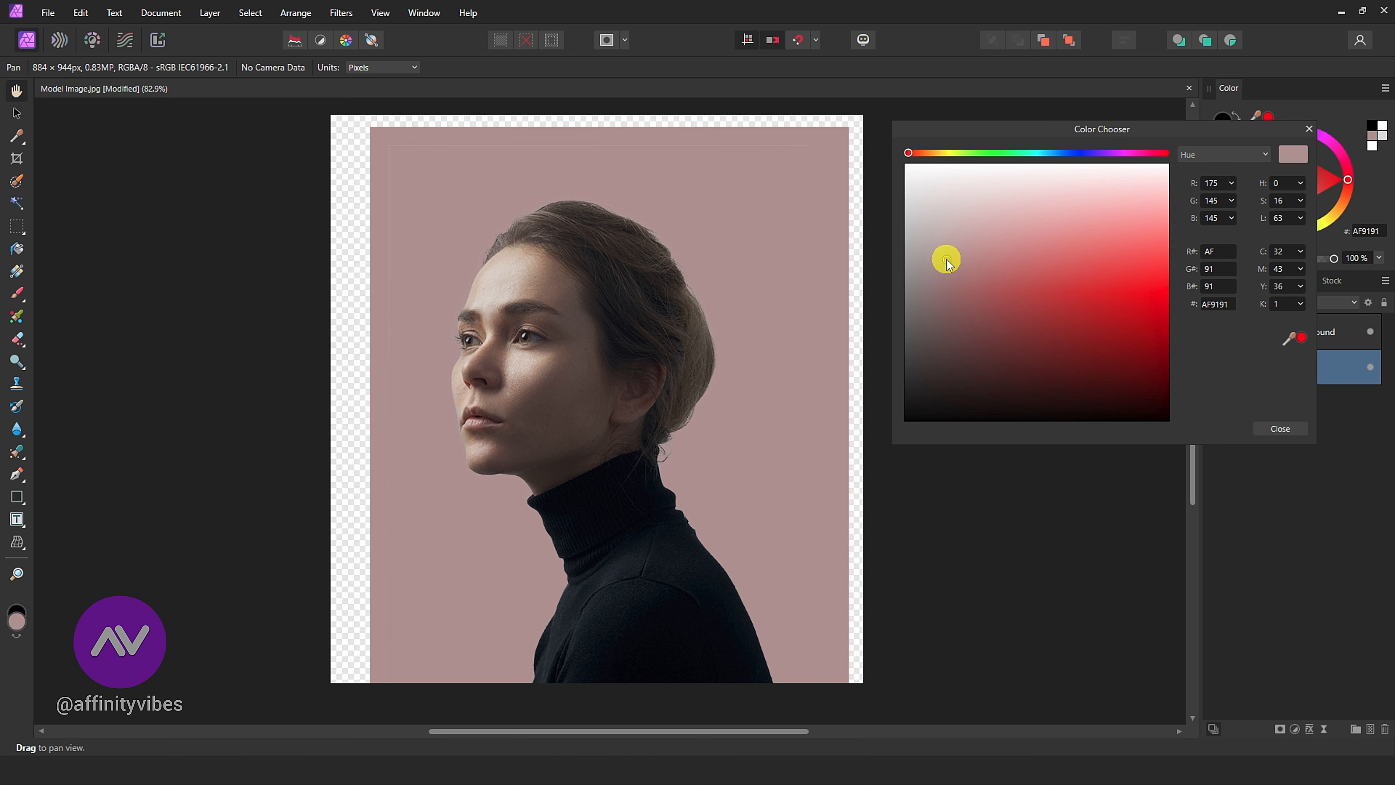
{"action": "left_click_drag", "start_coordinate": [944, 260], "coordinate": [915, 206]}
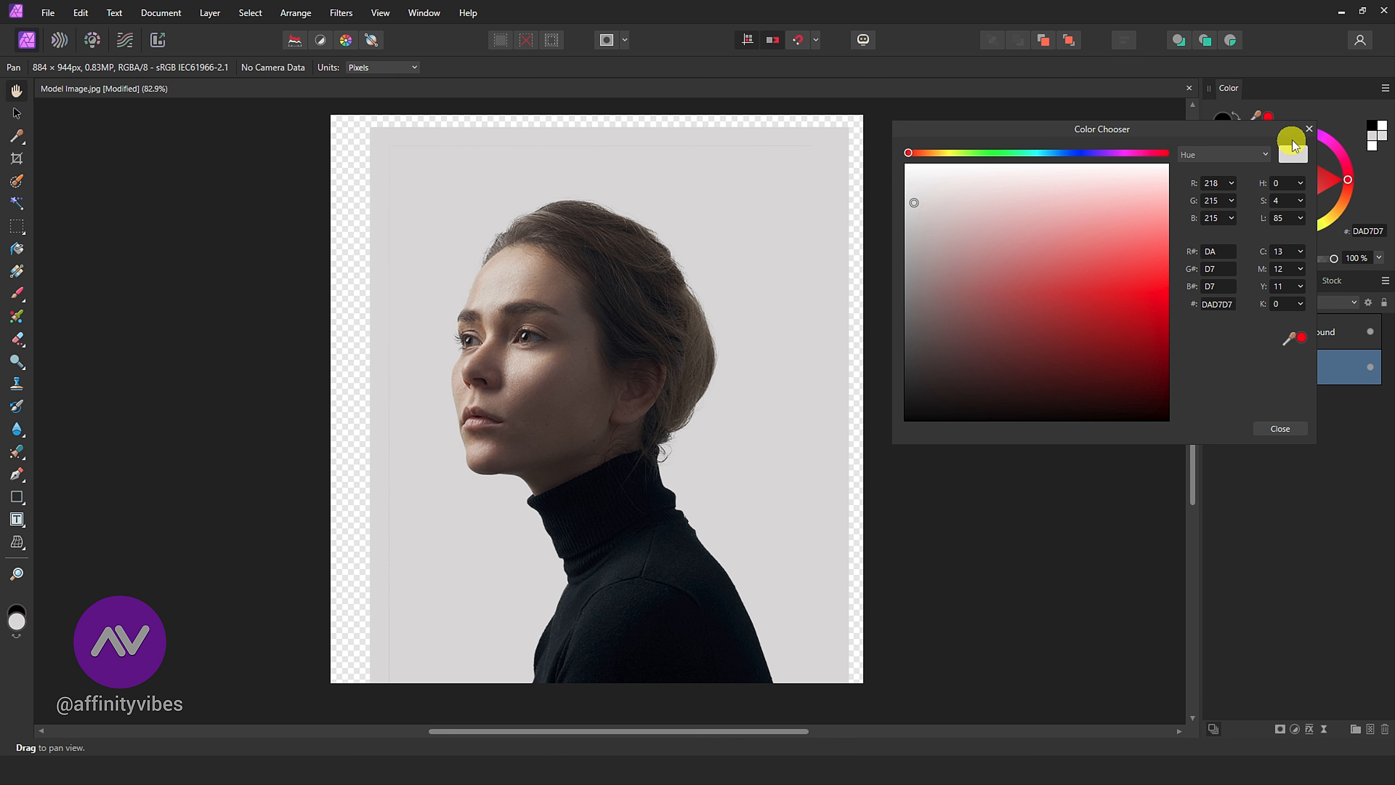
Stretch the background rectangle past the left, top and right sides until it covers the whole enlarged canvas
{"action": "left_click", "coordinate": [1308, 129]}
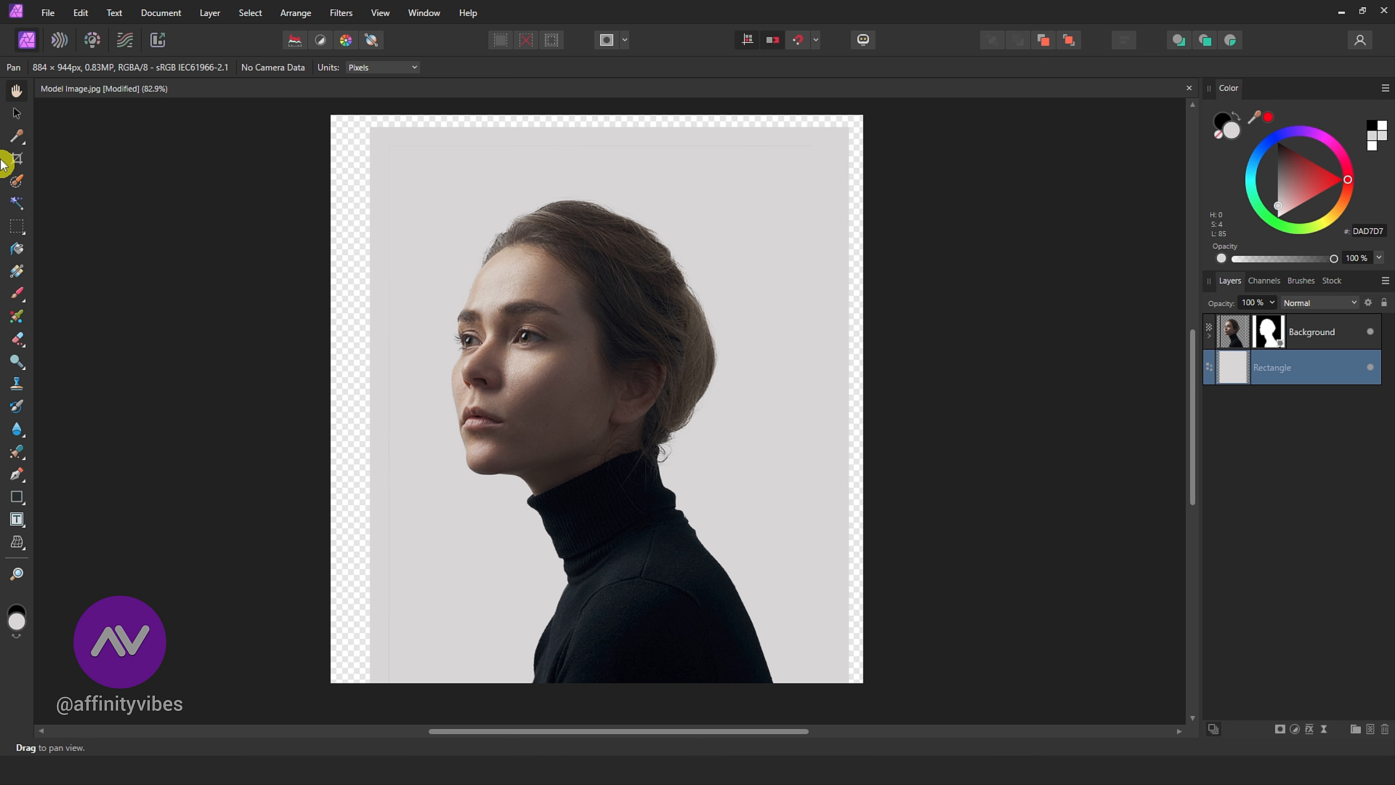
{"action": "left_click", "coordinate": [17, 113]}
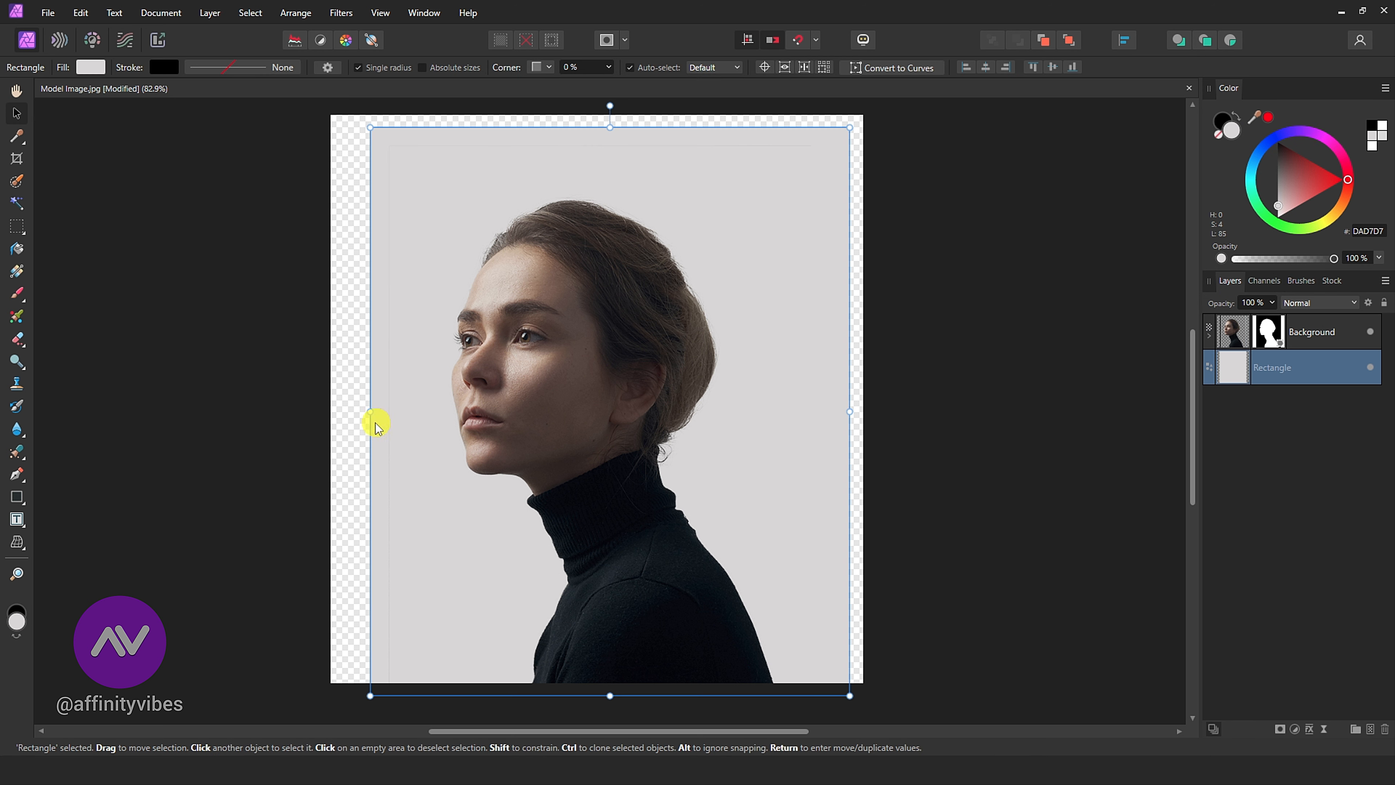
{"action": "left_click_drag", "start_coordinate": [370, 411], "coordinate": [331, 411]}
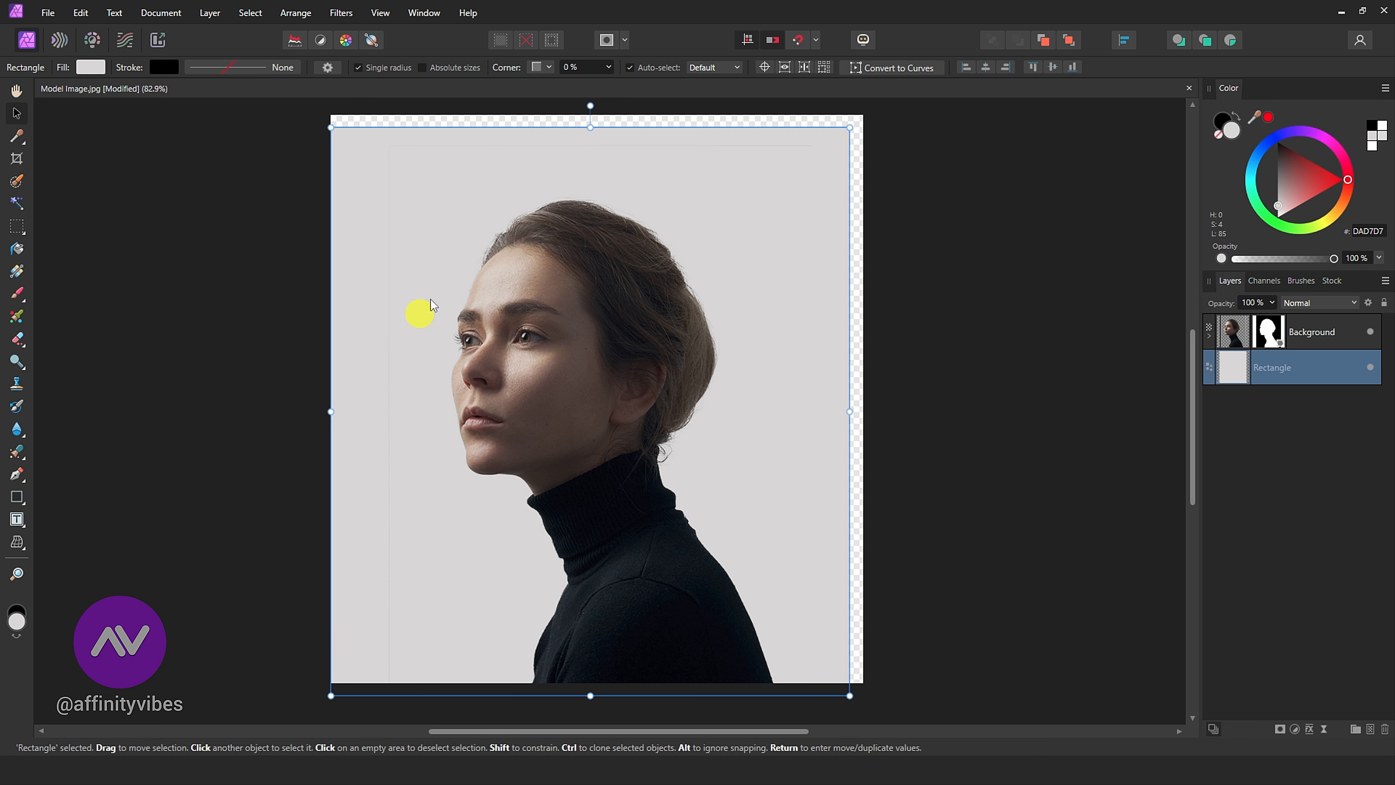
{"action": "left_click_drag", "start_coordinate": [592, 128], "coordinate": [591, 111]}
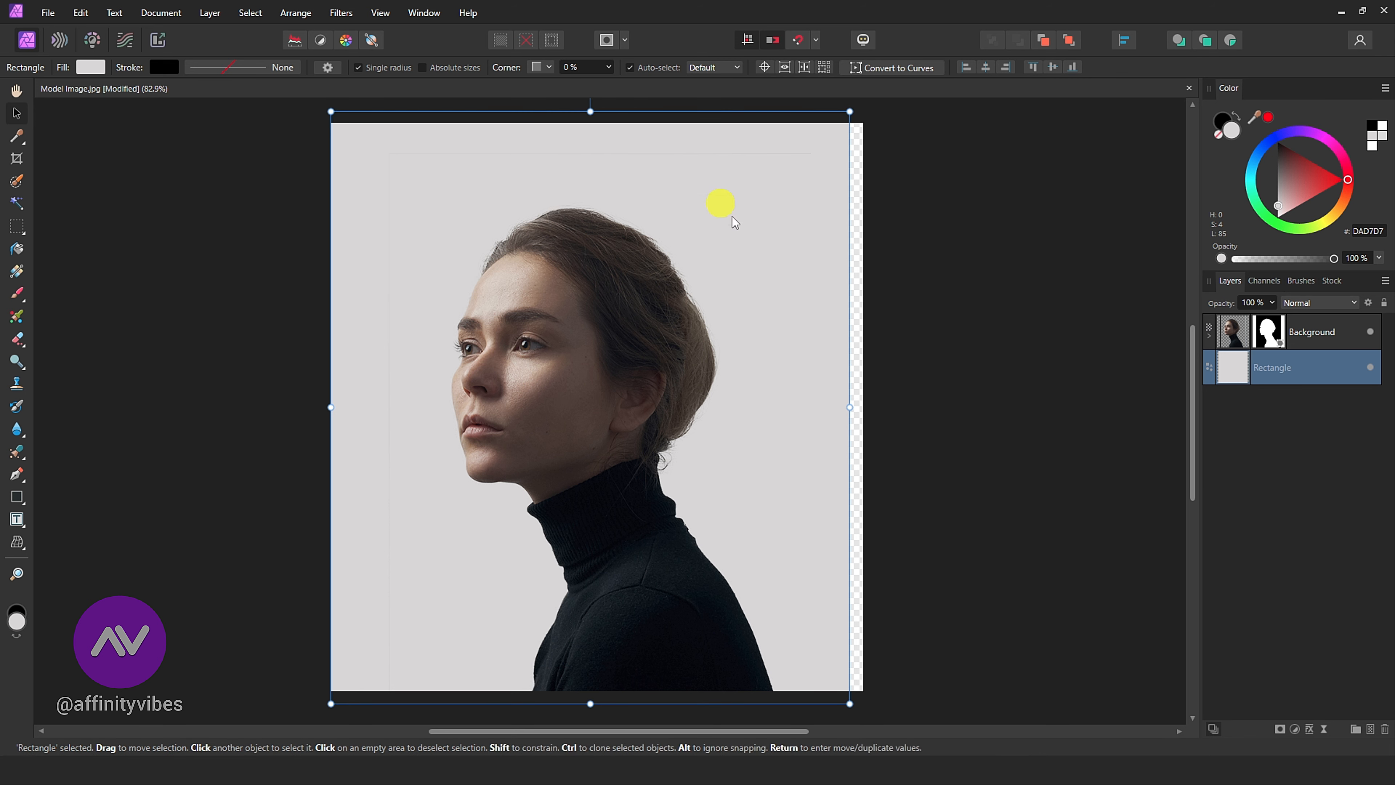
{"action": "left_click_drag", "start_coordinate": [844, 403], "coordinate": [870, 405]}
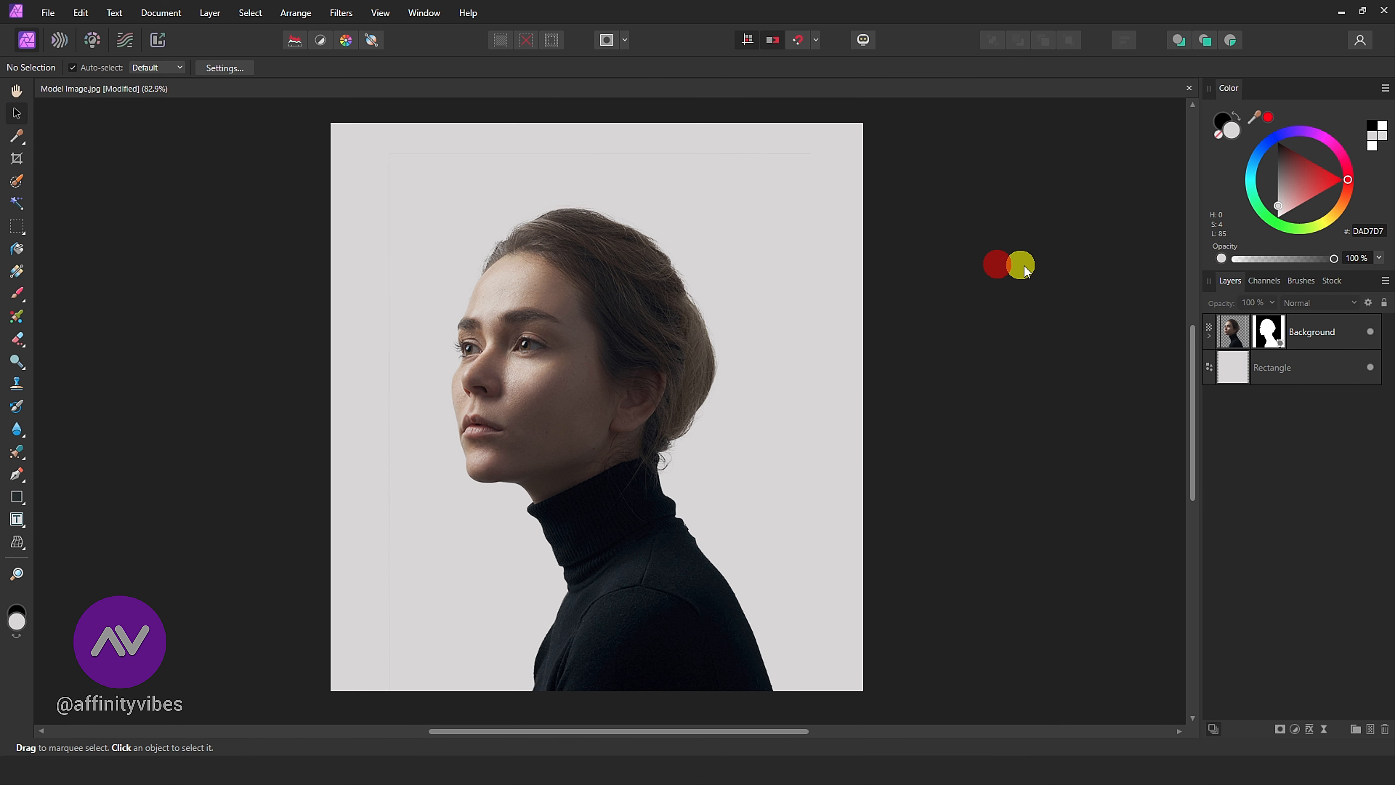
Move the masked portrait horizontally to the right until its frame meets the canvas's right edge
{"action": "scroll", "coordinate": [1040, 371], "scroll_direction": "down", "scroll_amount": 1}
{"action": "left_click", "coordinate": [1239, 334]}
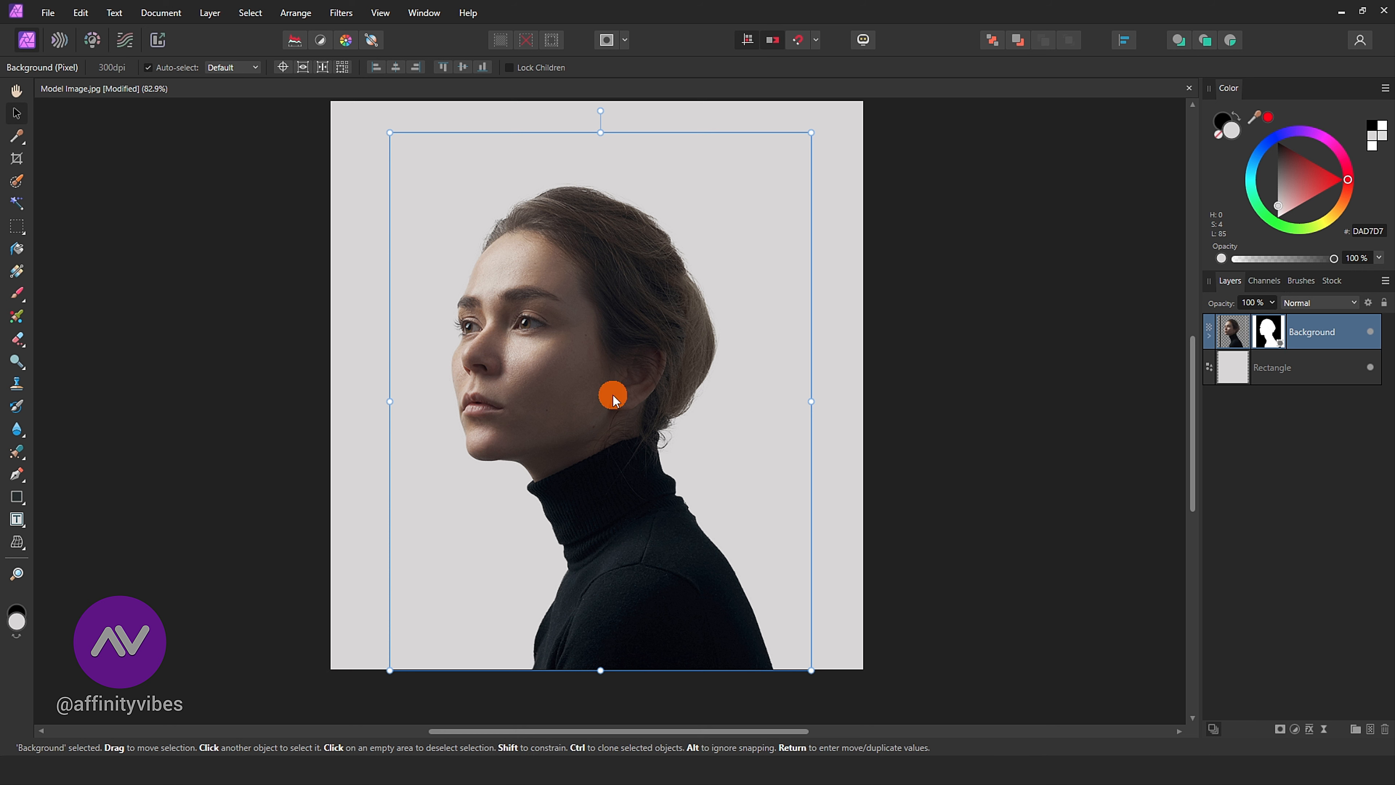
{"action": "left_click_drag", "start_coordinate": [613, 395], "coordinate": [668, 397]}
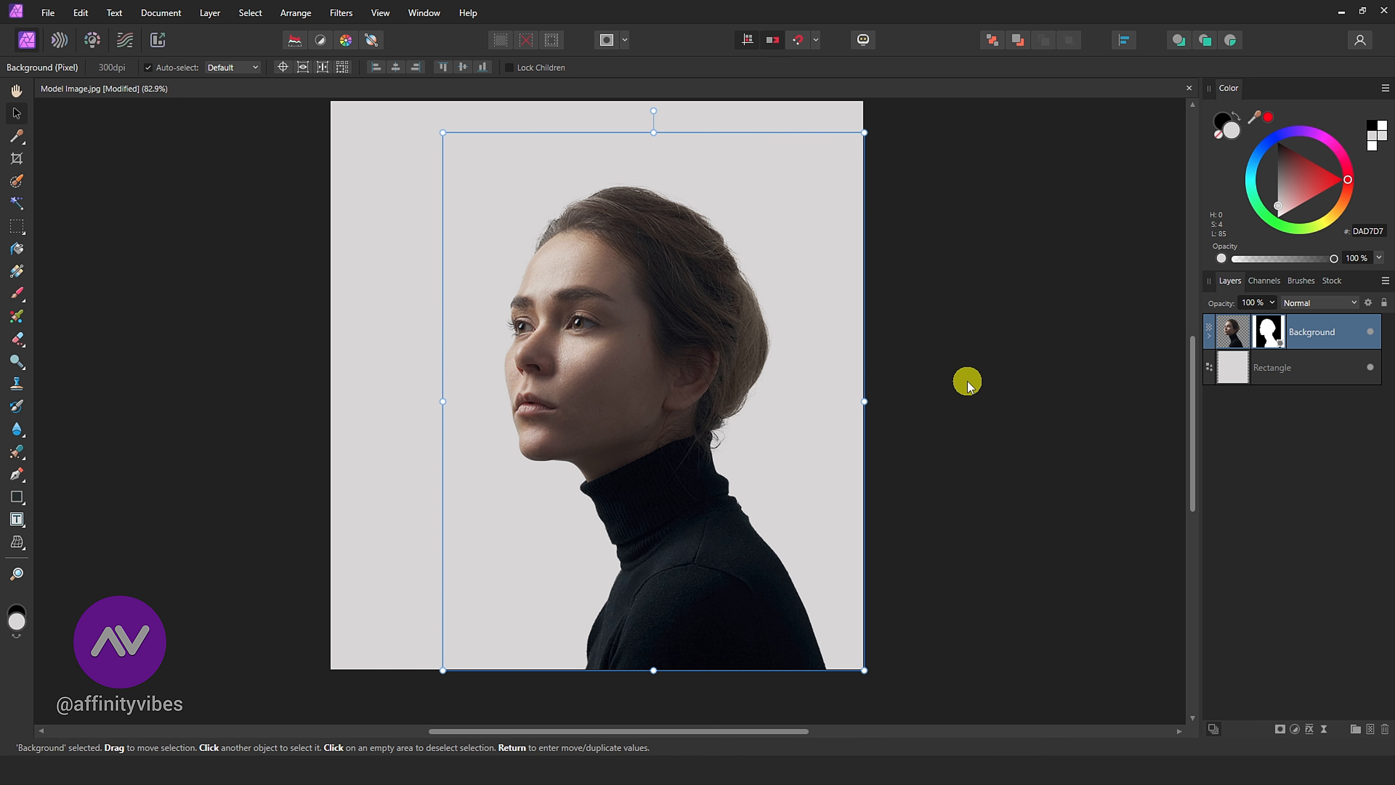
{"action": "left_click", "coordinate": [981, 379]}
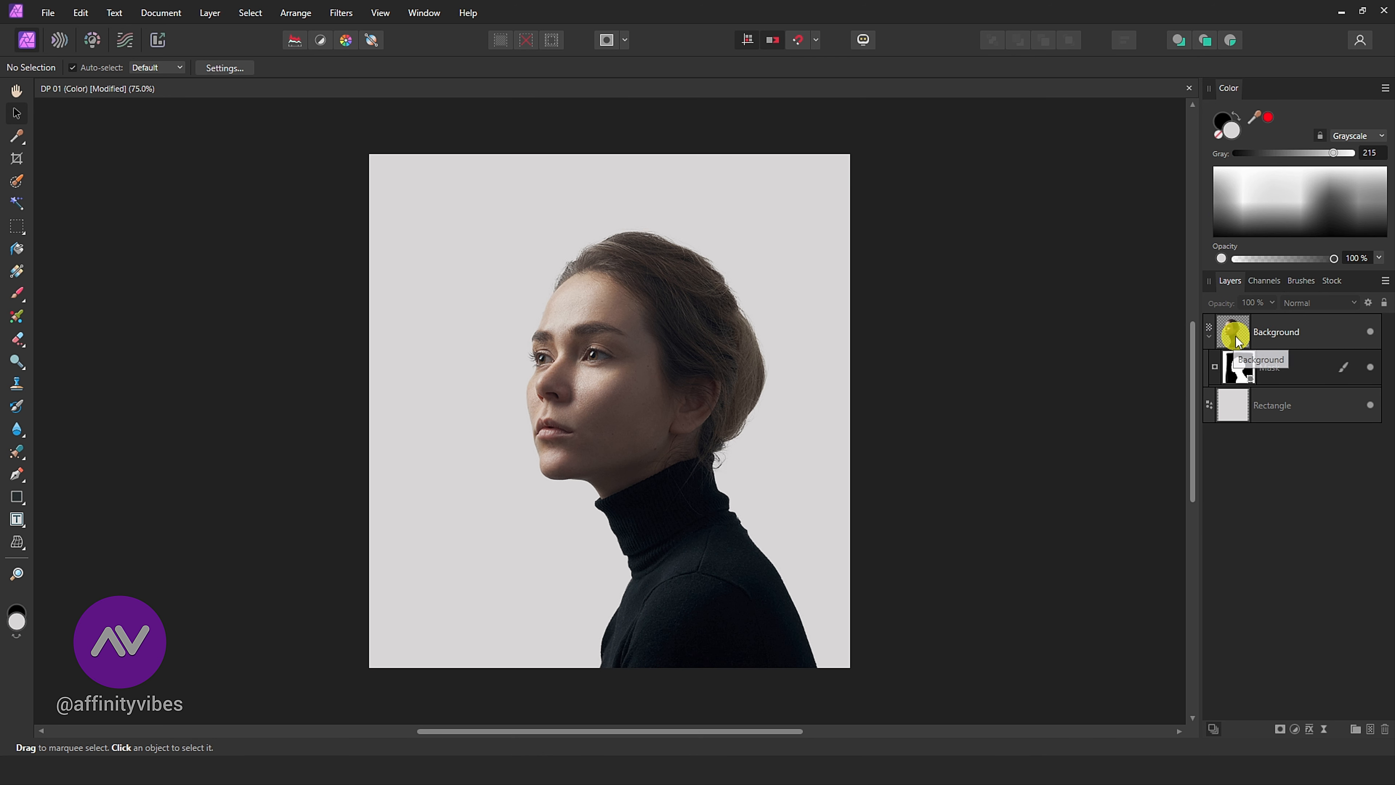
Add an HSL adjustment above the portrait layer with Saturation Shift at -100%
{"action": "left_click", "coordinate": [1236, 337]}
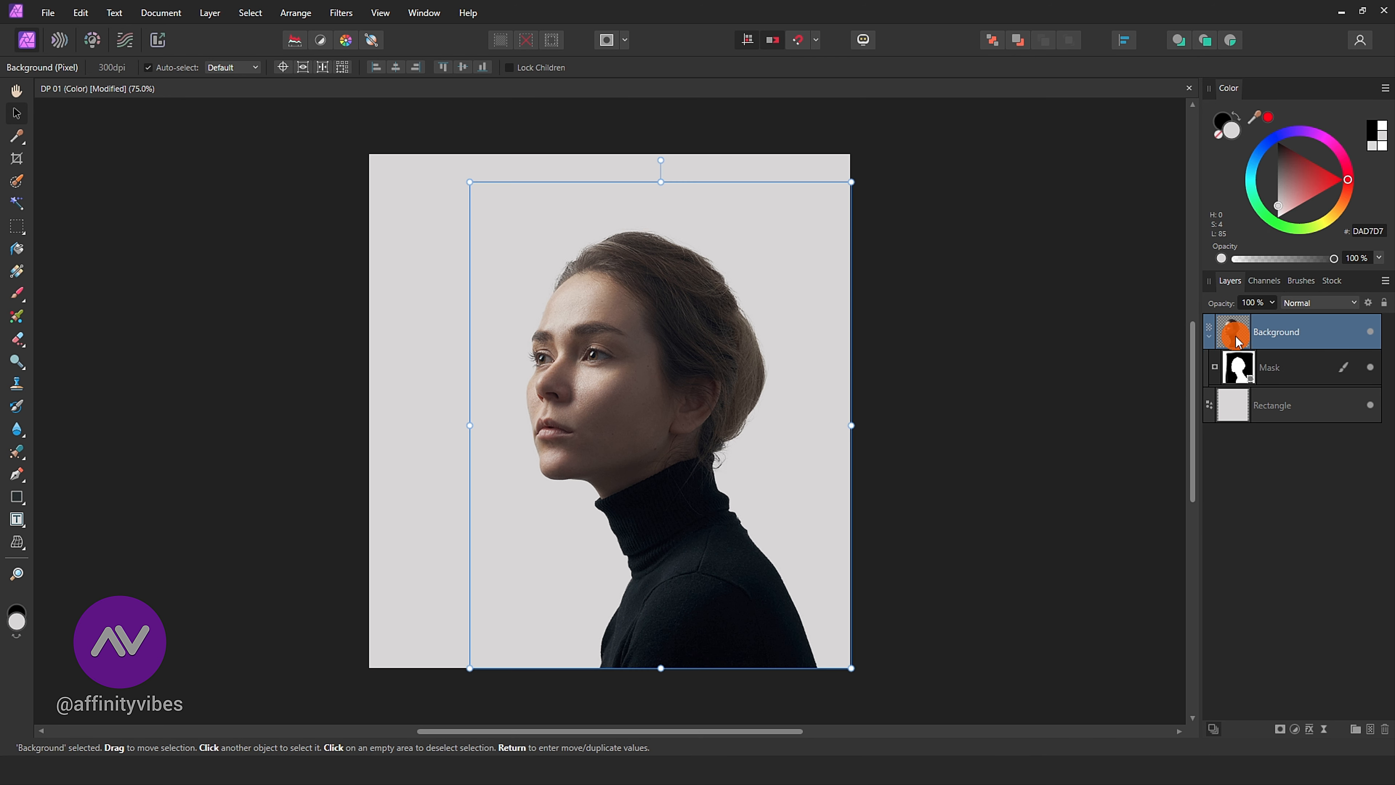
{"action": "left_click", "coordinate": [1297, 730]}
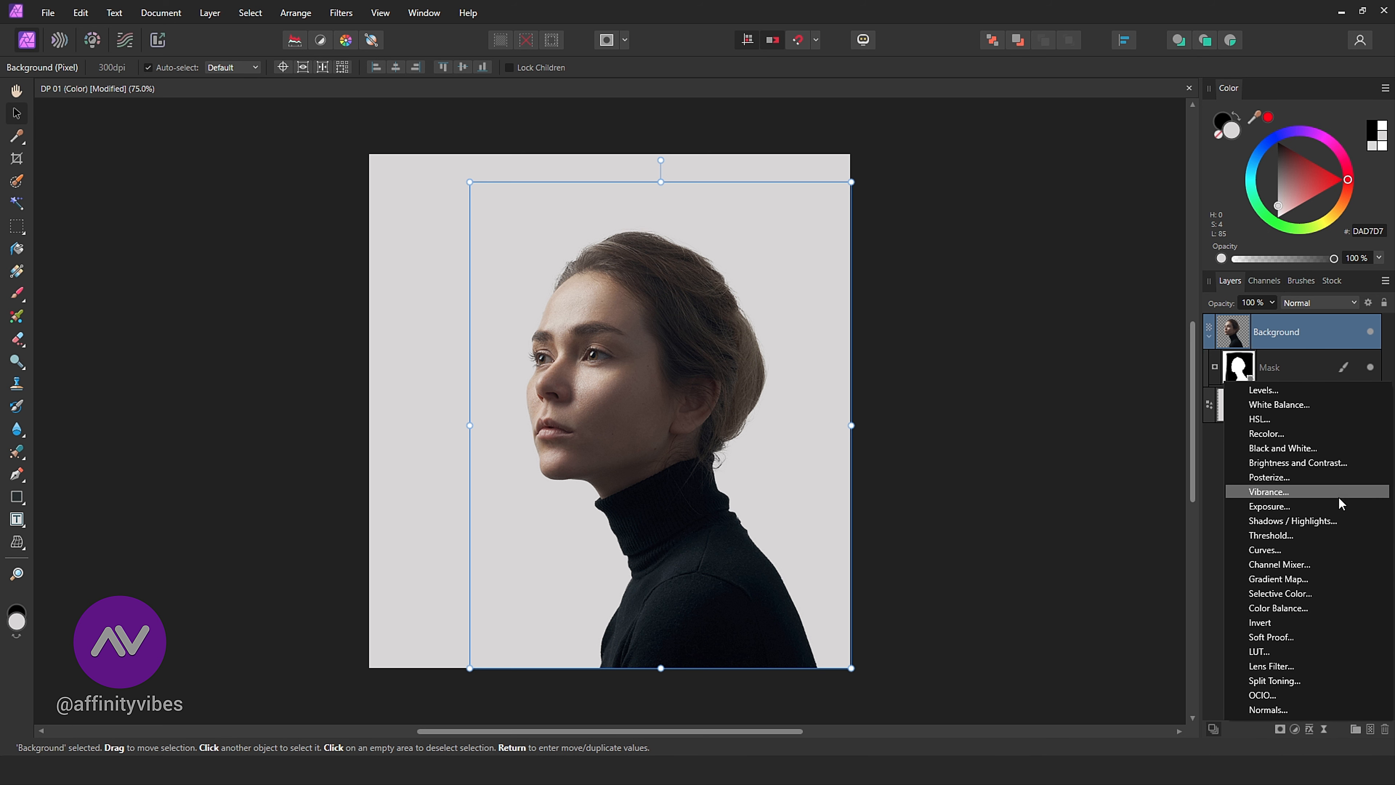
{"action": "left_click", "coordinate": [1336, 420]}
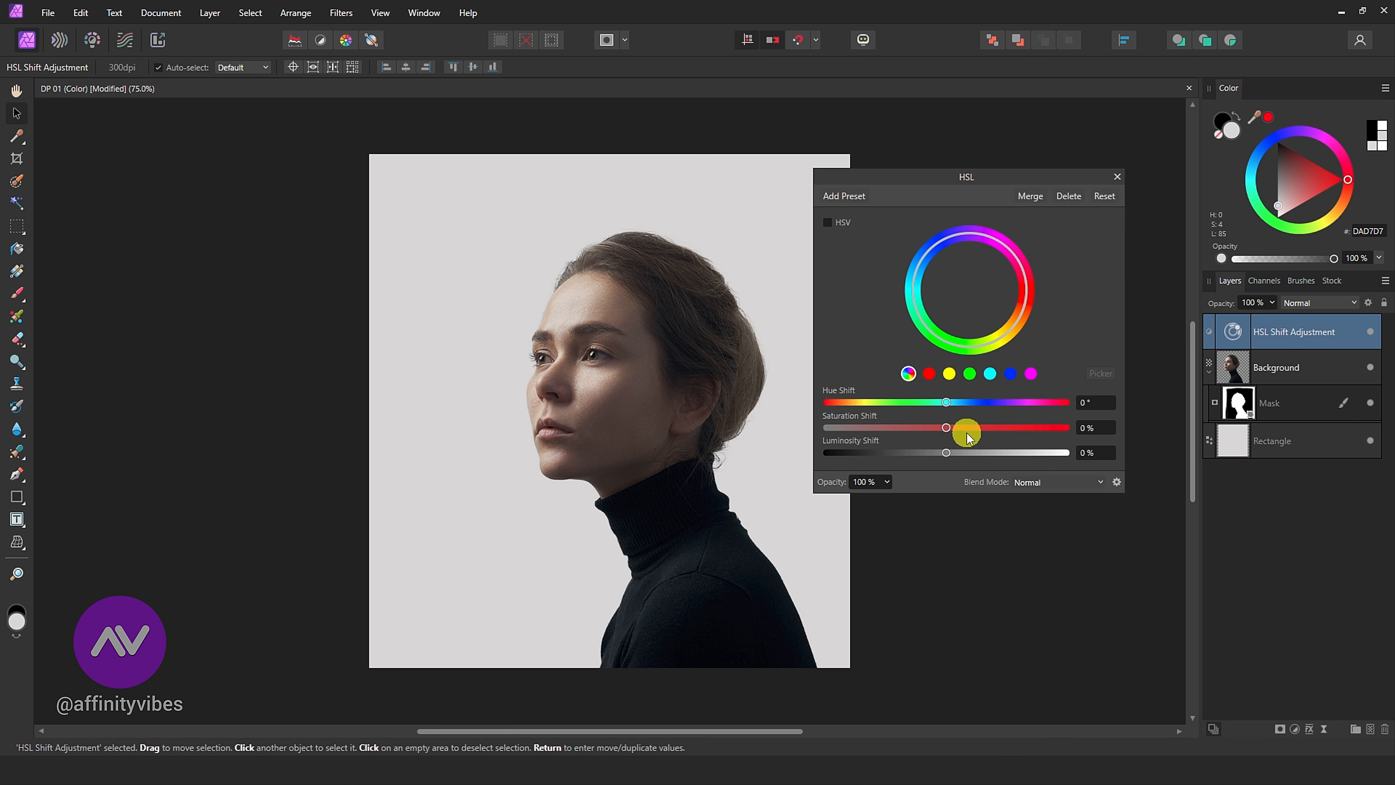
{"action": "left_click_drag", "start_coordinate": [948, 433], "coordinate": [817, 429]}
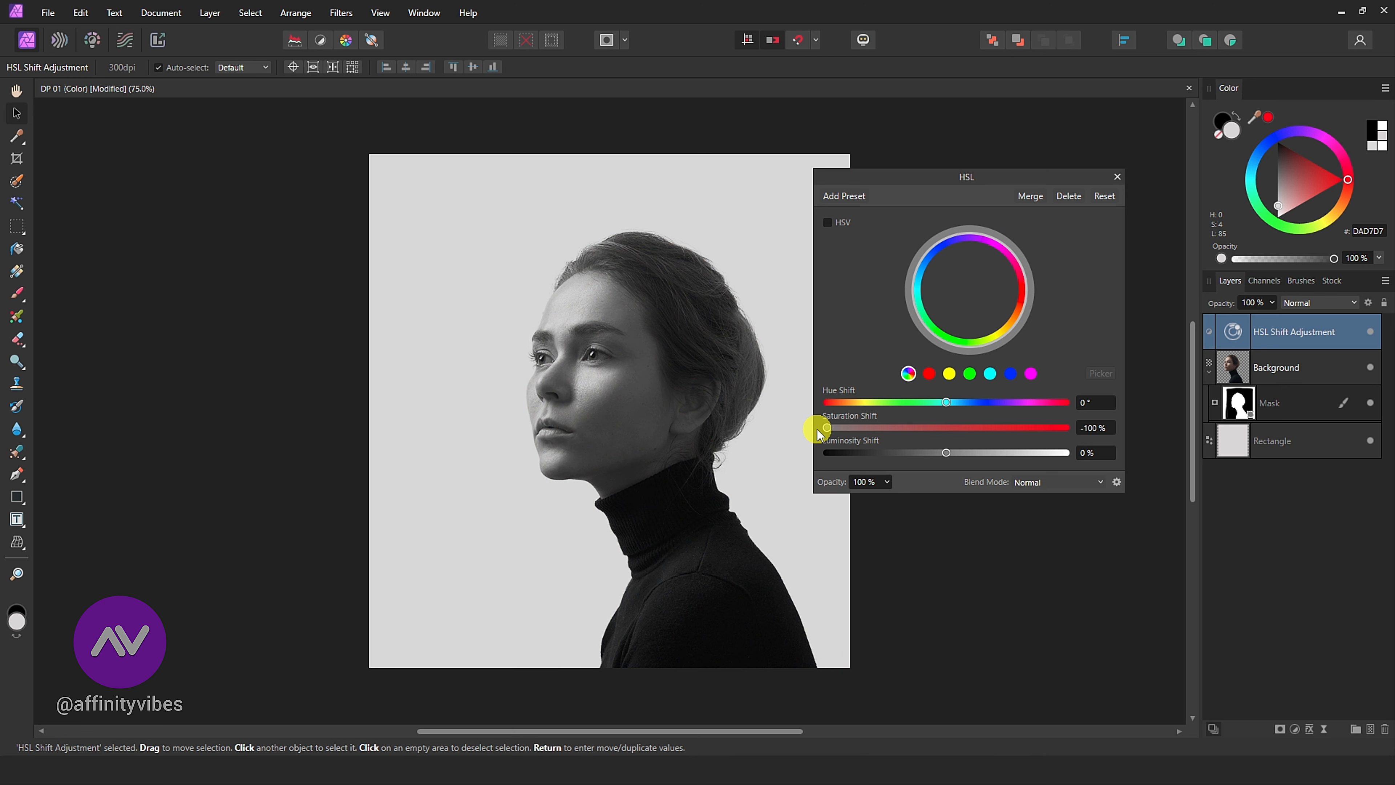
{"action": "left_click", "coordinate": [1119, 177]}
Hide the background rectangle and merge the portrait and its HSL adjustment into a single pixel layer
{"action": "left_click", "coordinate": [1293, 350], "text": "shift"}
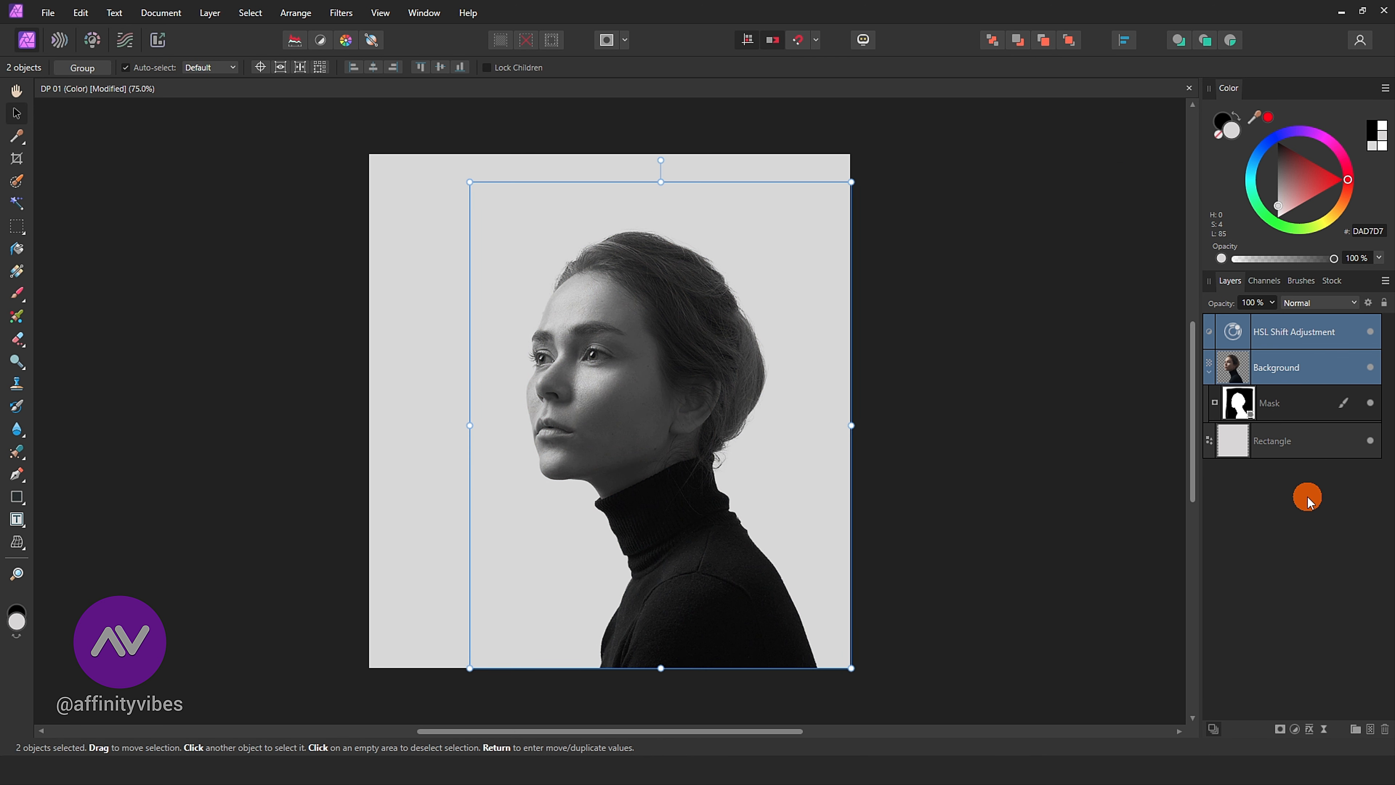
{"action": "left_click", "coordinate": [1371, 441]}
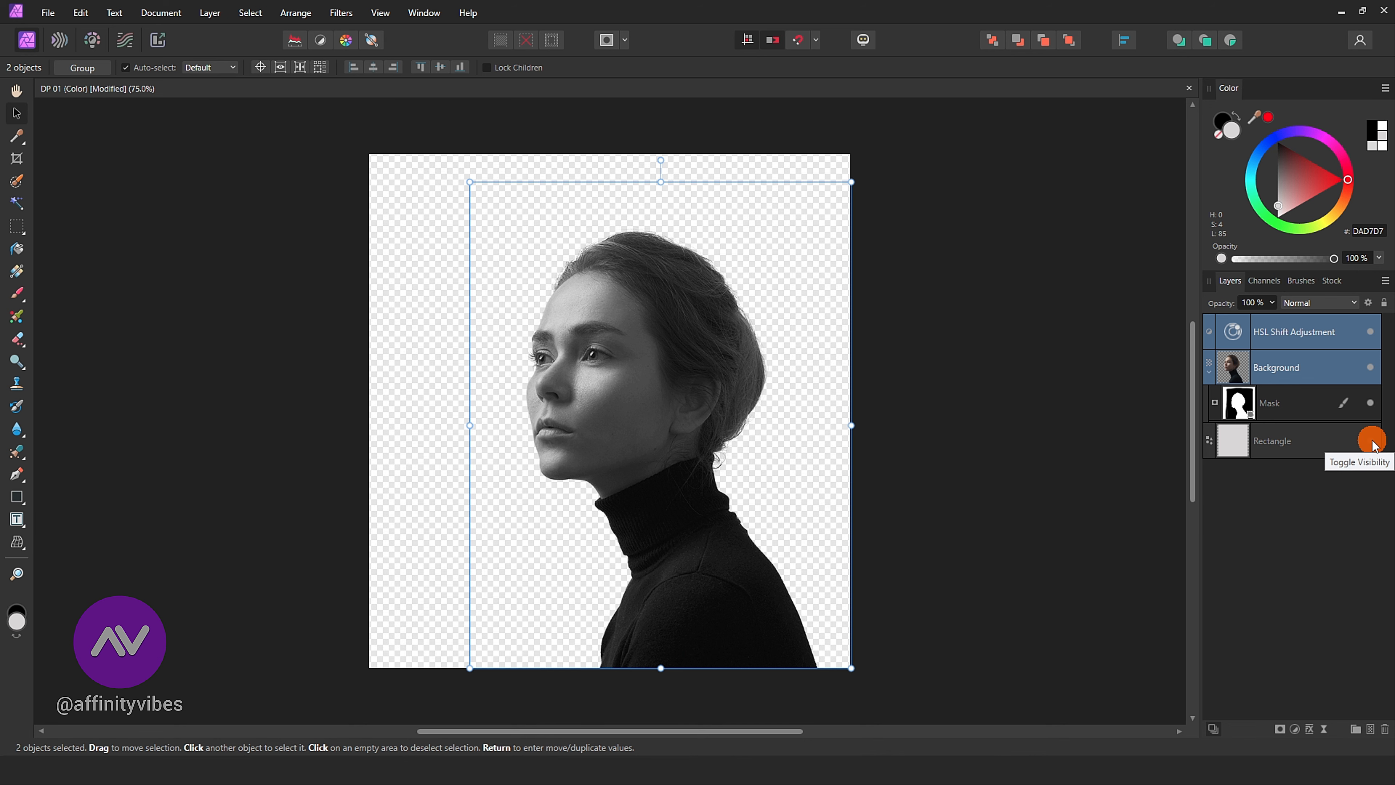
{"action": "right_click", "coordinate": [1310, 378]}
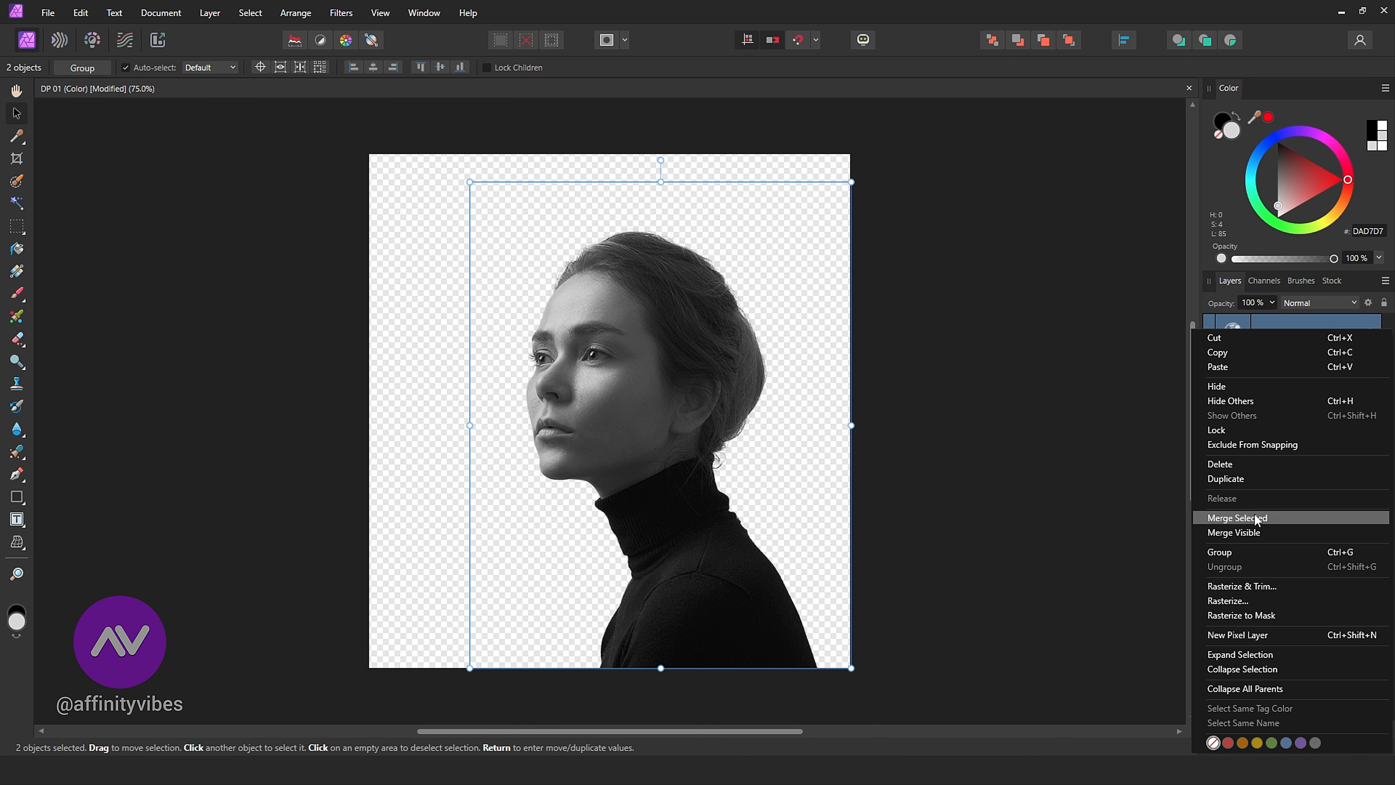
{"action": "left_click", "coordinate": [1258, 522]}
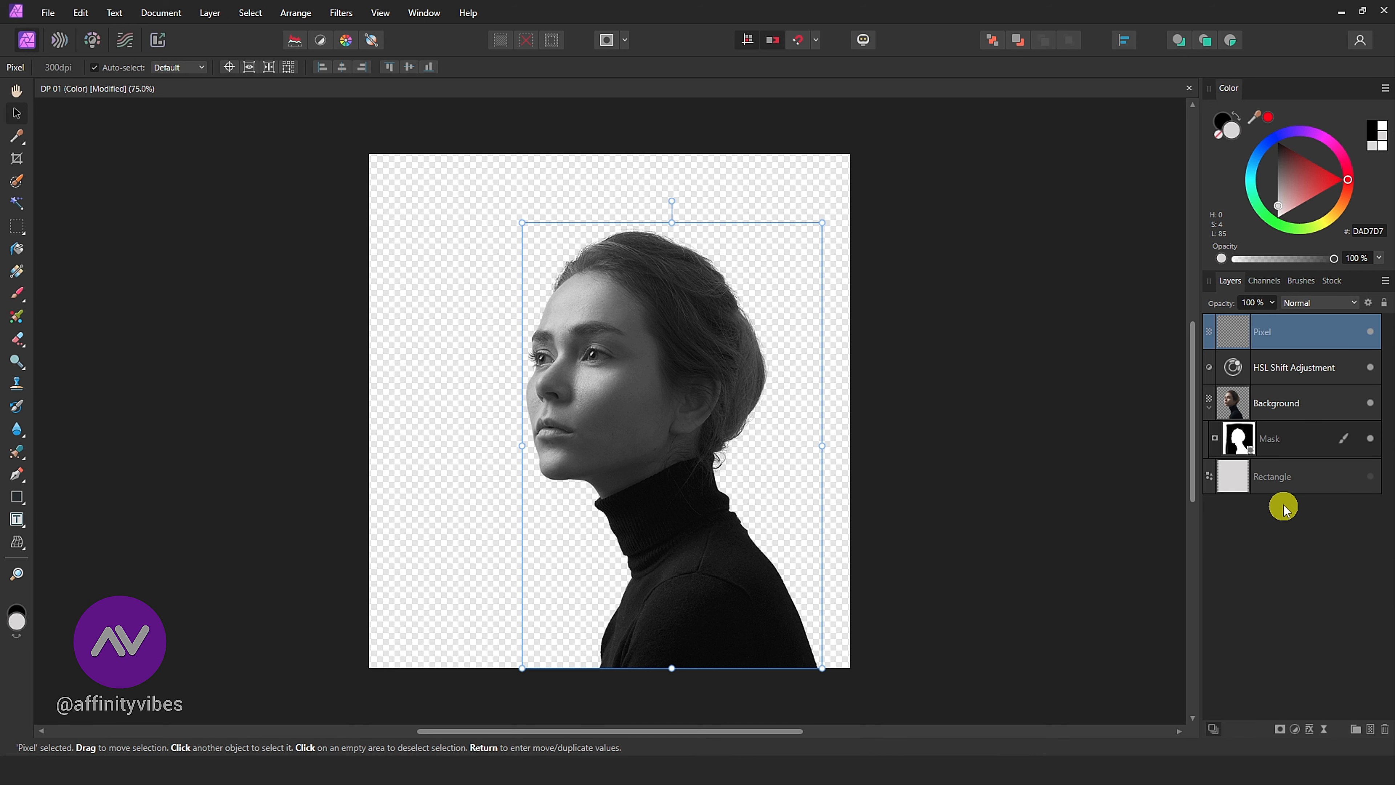
Delete the leftover HSL adjustment and original portrait layers, and make the background rectangle visible again
{"action": "left_click", "coordinate": [1303, 368]}
{"action": "key", "text": "Delete"}
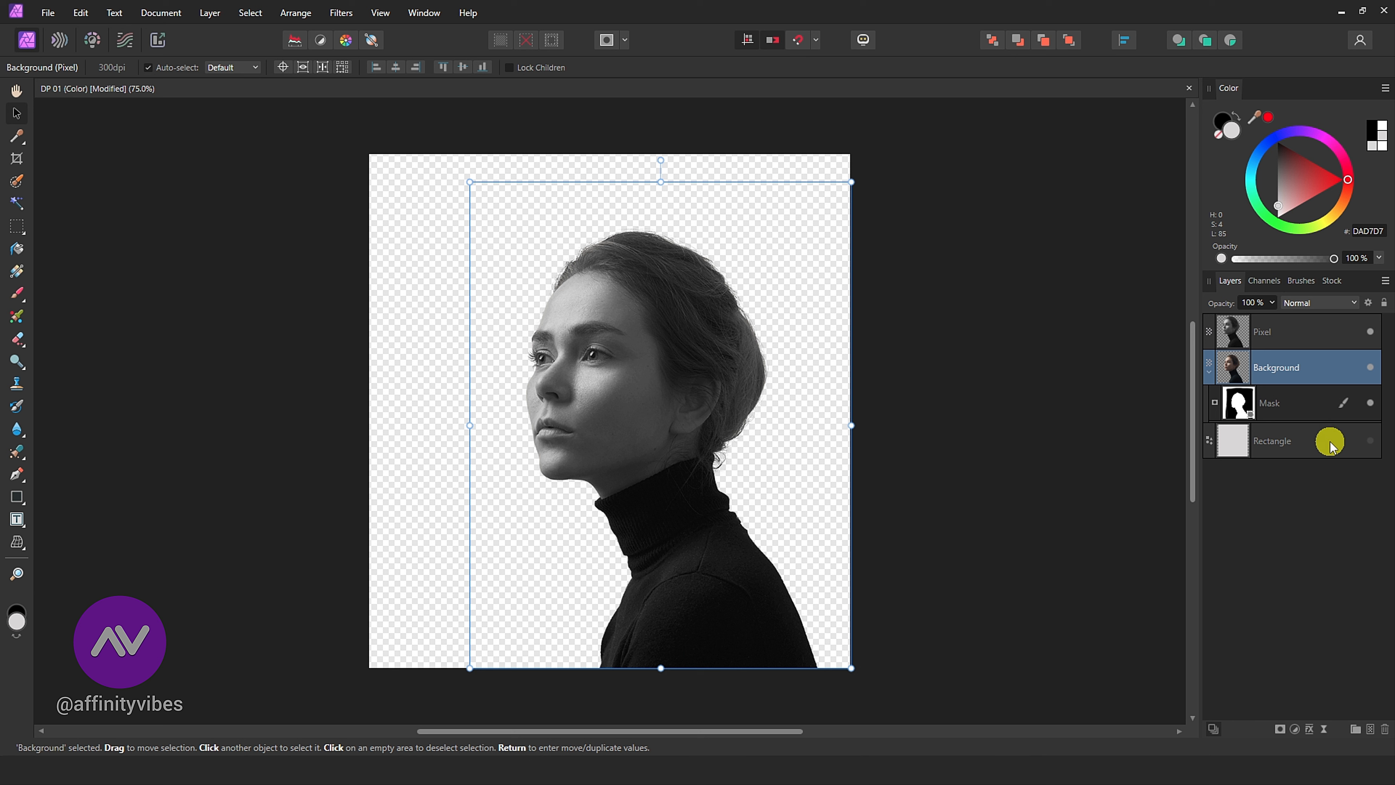
{"action": "key", "text": "Delete"}
{"action": "left_click", "coordinate": [1371, 367]}
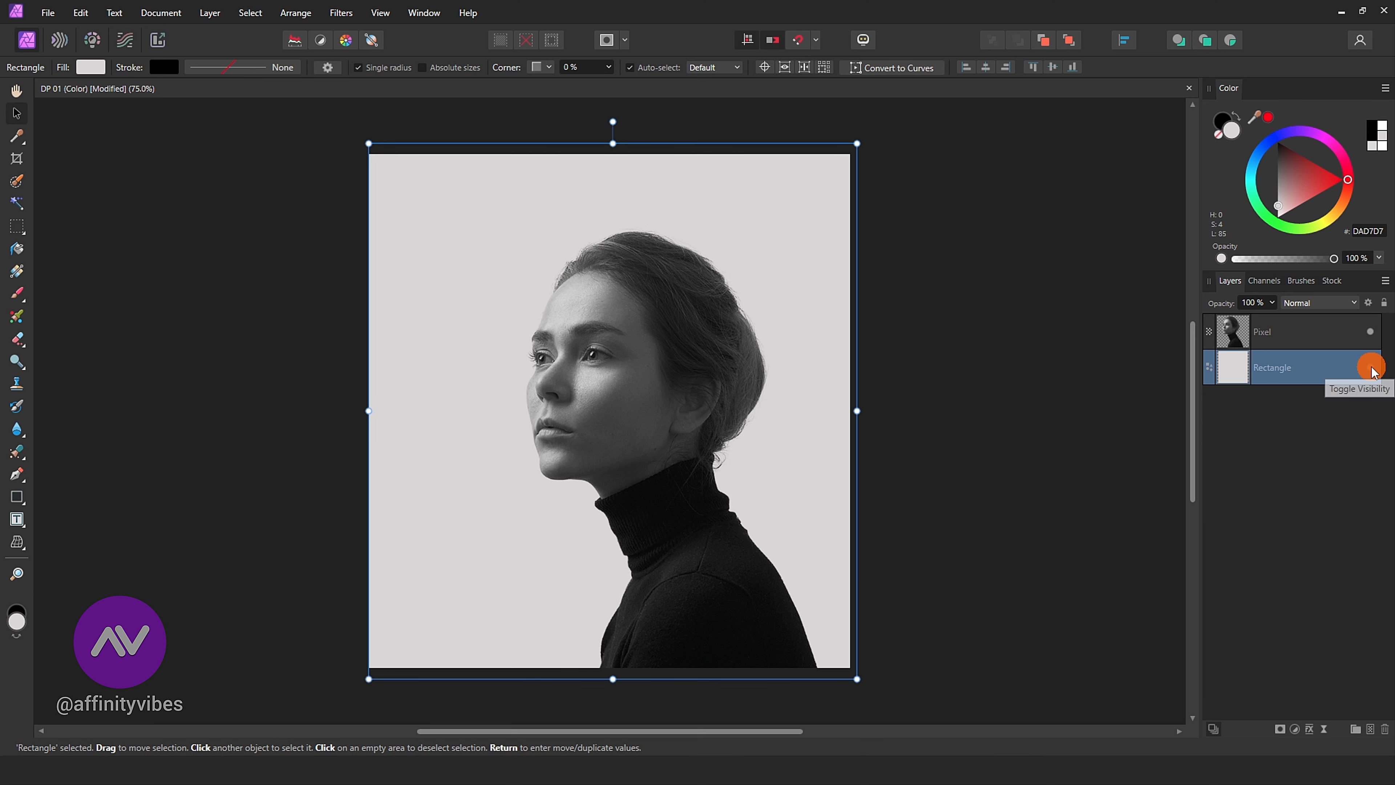
{"action": "left_click", "coordinate": [1252, 330]}
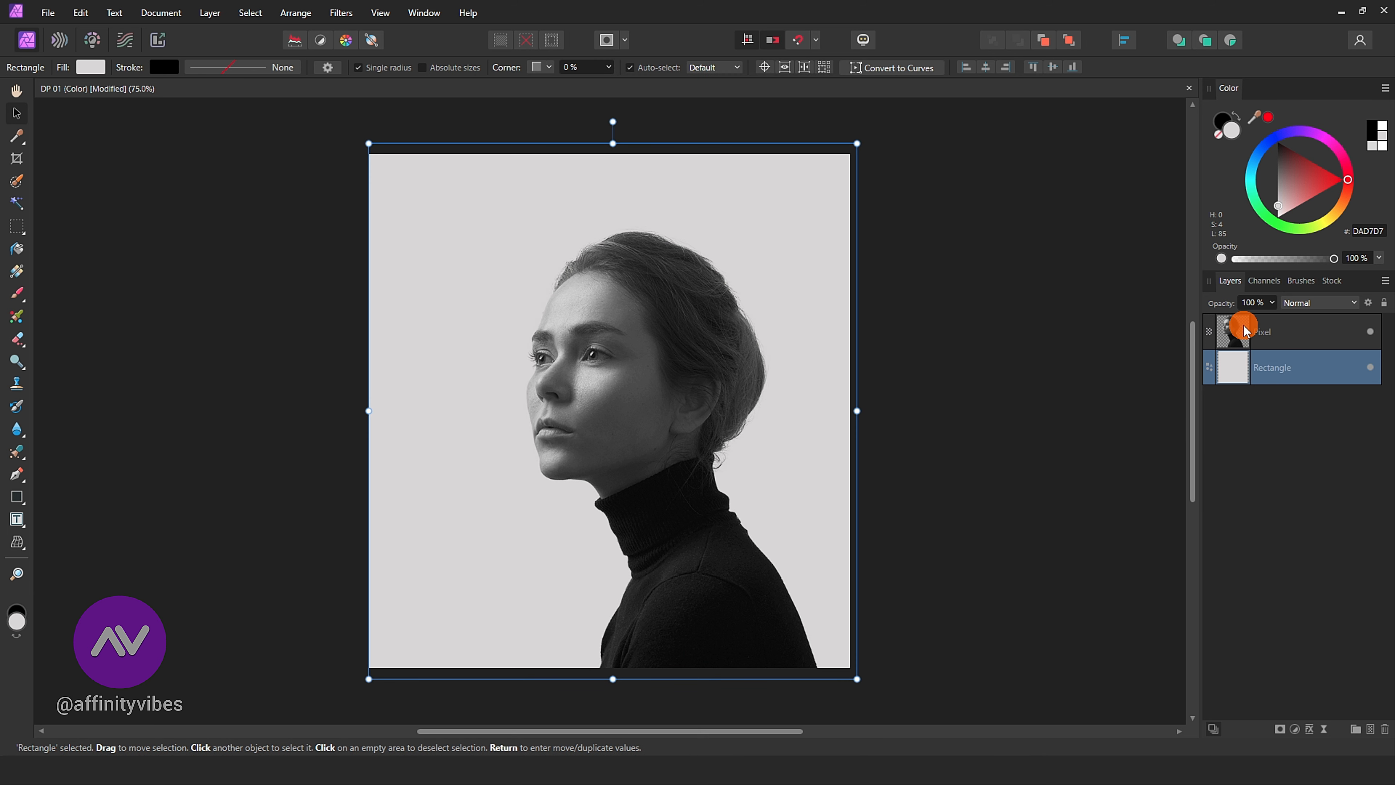
{"action": "left_click", "coordinate": [285, 189]}
Place Forest.jpg over the portrait at about 700 × 893 px and rotate it about 90° clockwise
{"action": "left_click", "coordinate": [48, 12]}
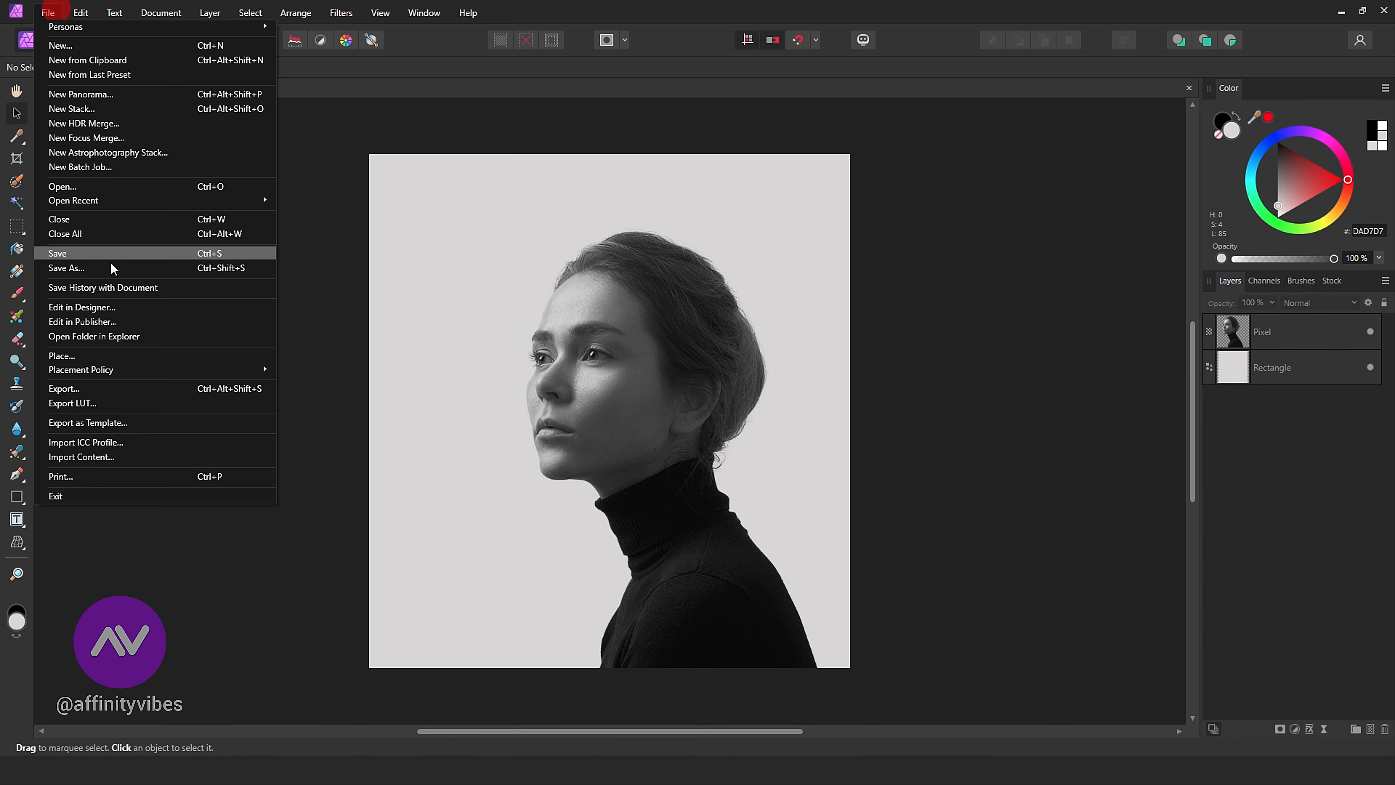
{"action": "left_click", "coordinate": [118, 358]}
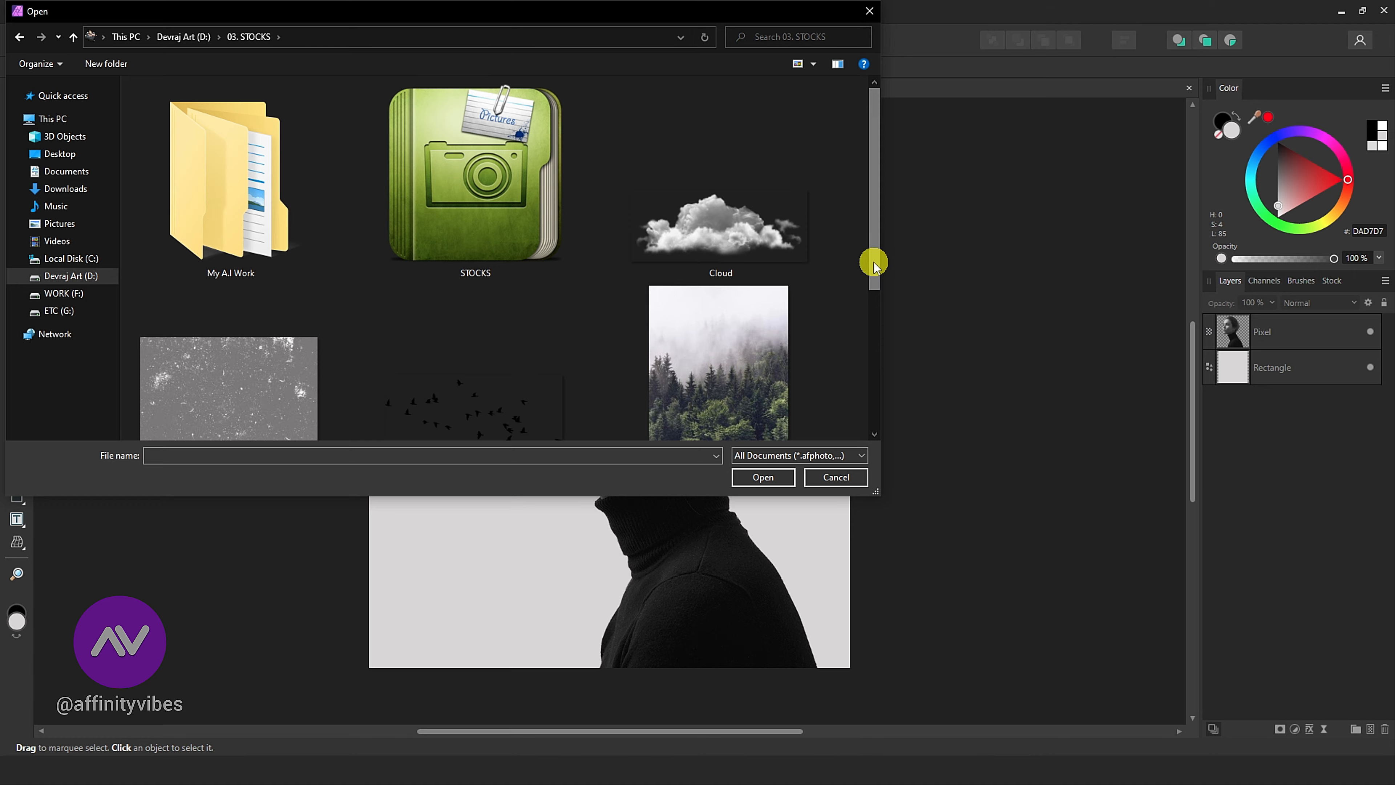
{"action": "left_click_drag", "start_coordinate": [873, 263], "coordinate": [873, 305]}
{"action": "double_click", "coordinate": [708, 283]}
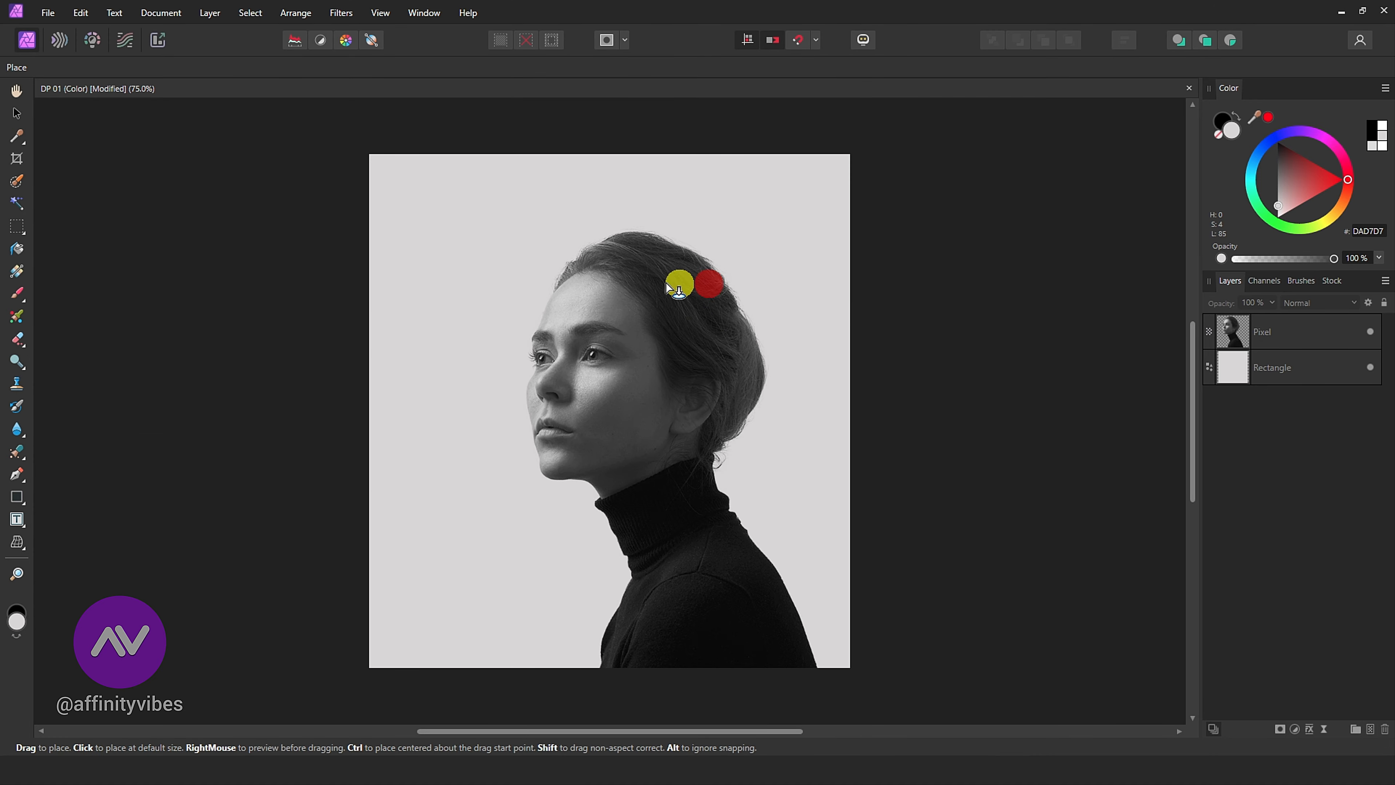
{"action": "left_click_drag", "start_coordinate": [444, 185], "coordinate": [878, 623]}
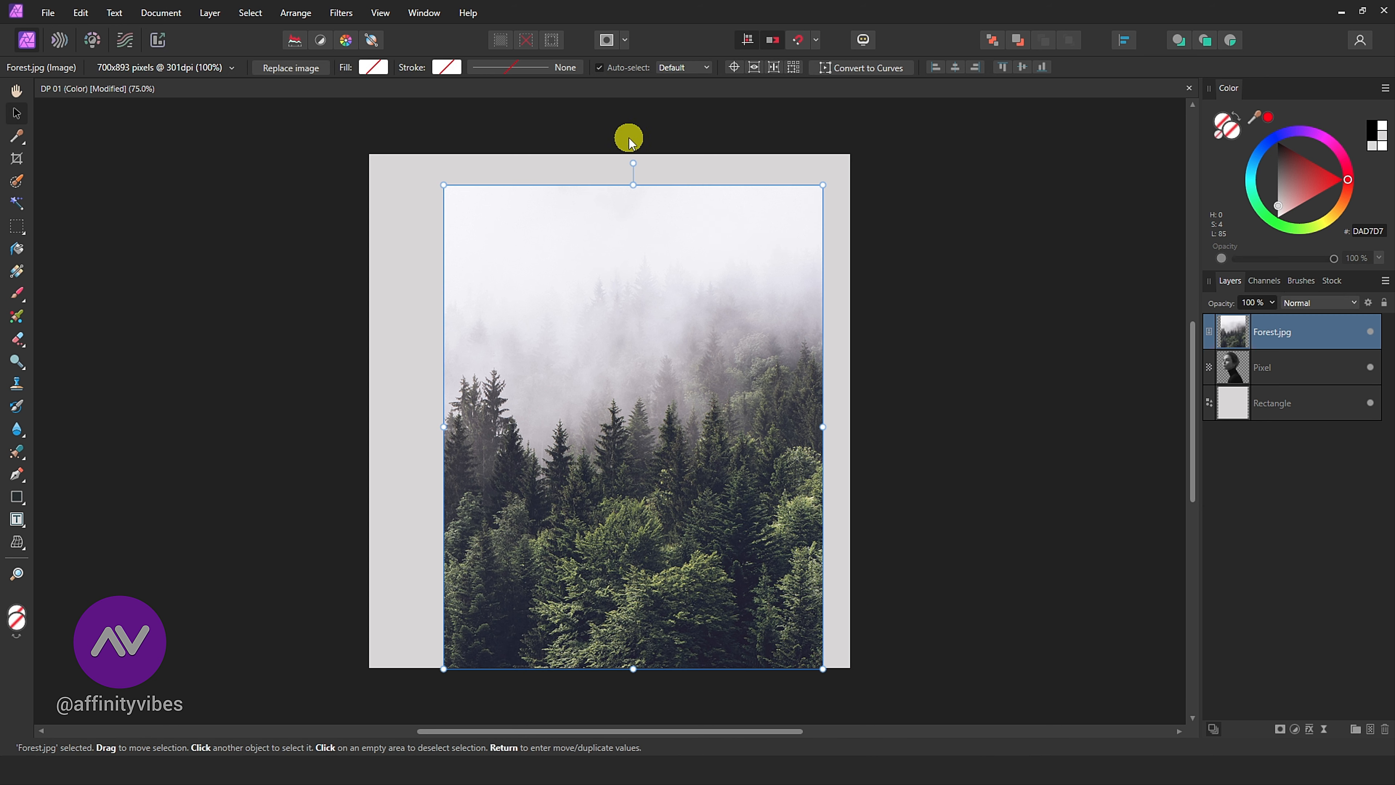
{"action": "left_click_drag", "start_coordinate": [630, 163], "coordinate": [869, 422]}
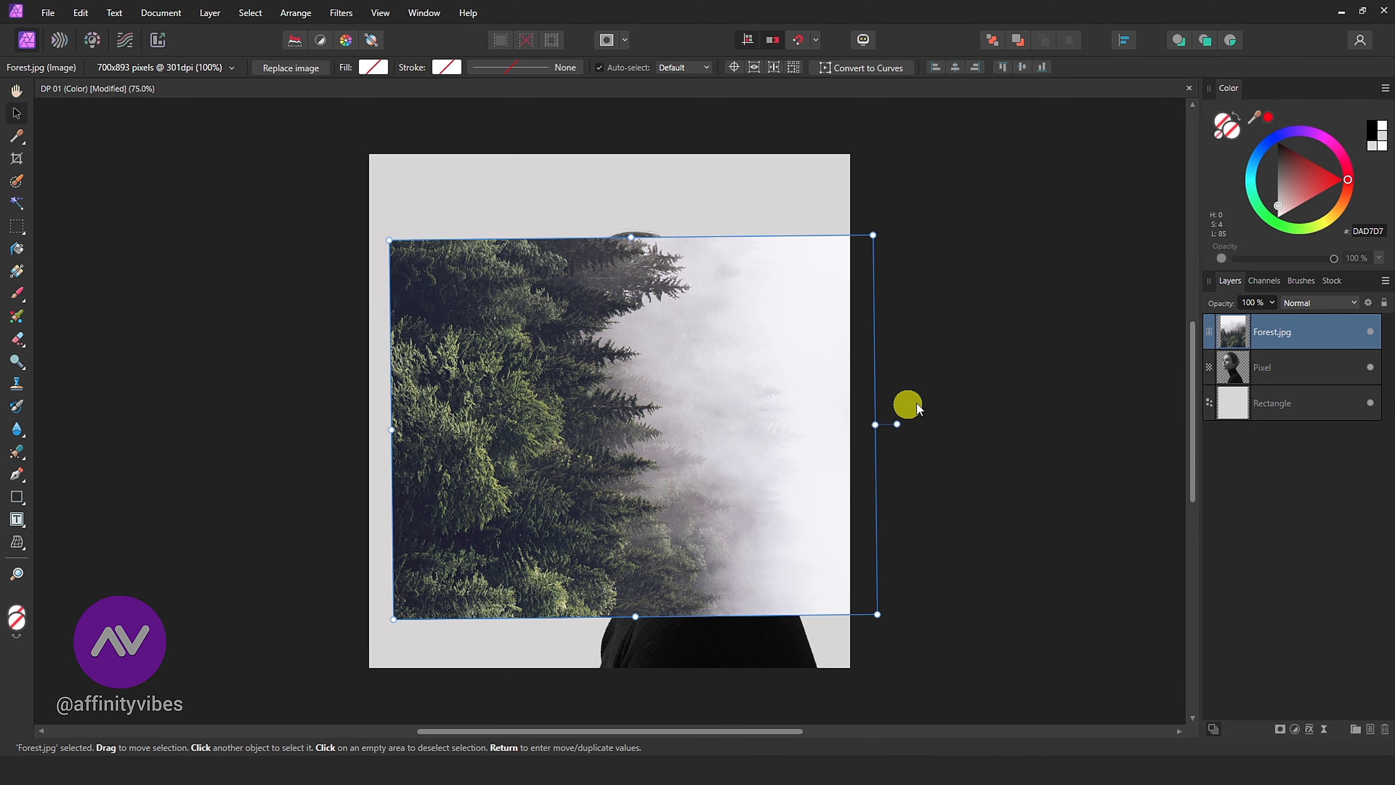
Lower the forest image's opacity to 38% and shift it down and to the right over the woman's face and body
{"action": "left_click", "coordinate": [1272, 303]}
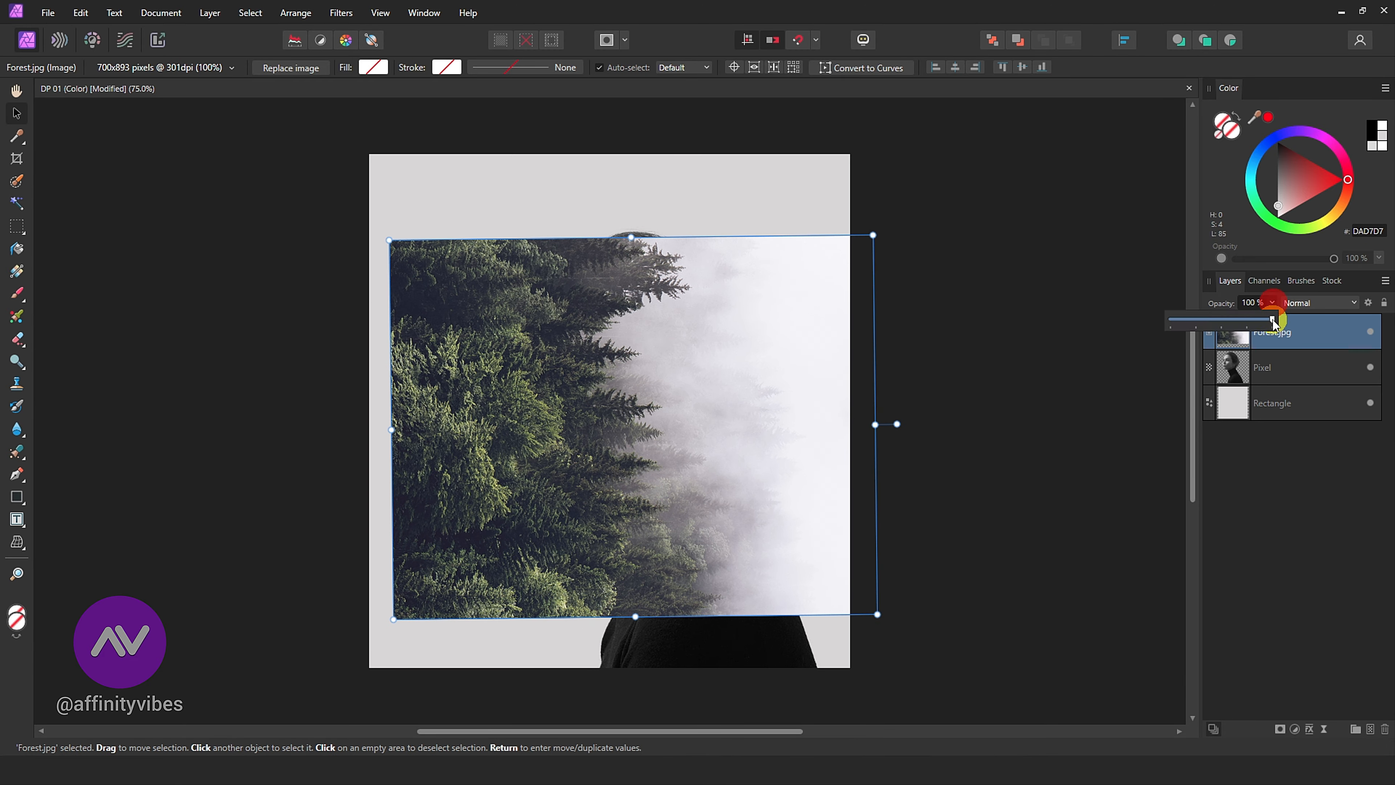
{"action": "left_click_drag", "start_coordinate": [1273, 321], "coordinate": [1209, 320]}
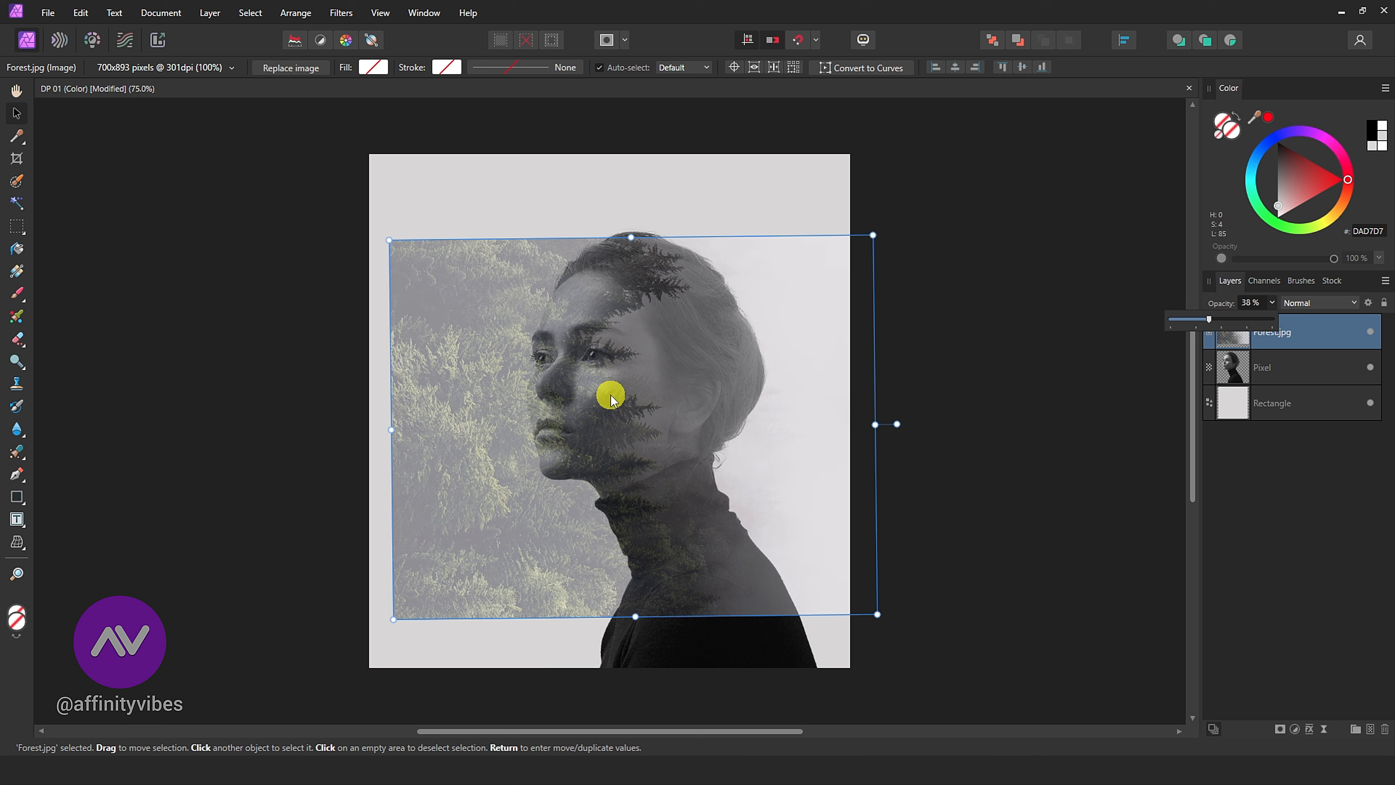
{"action": "left_click_drag", "start_coordinate": [612, 396], "coordinate": [676, 462]}
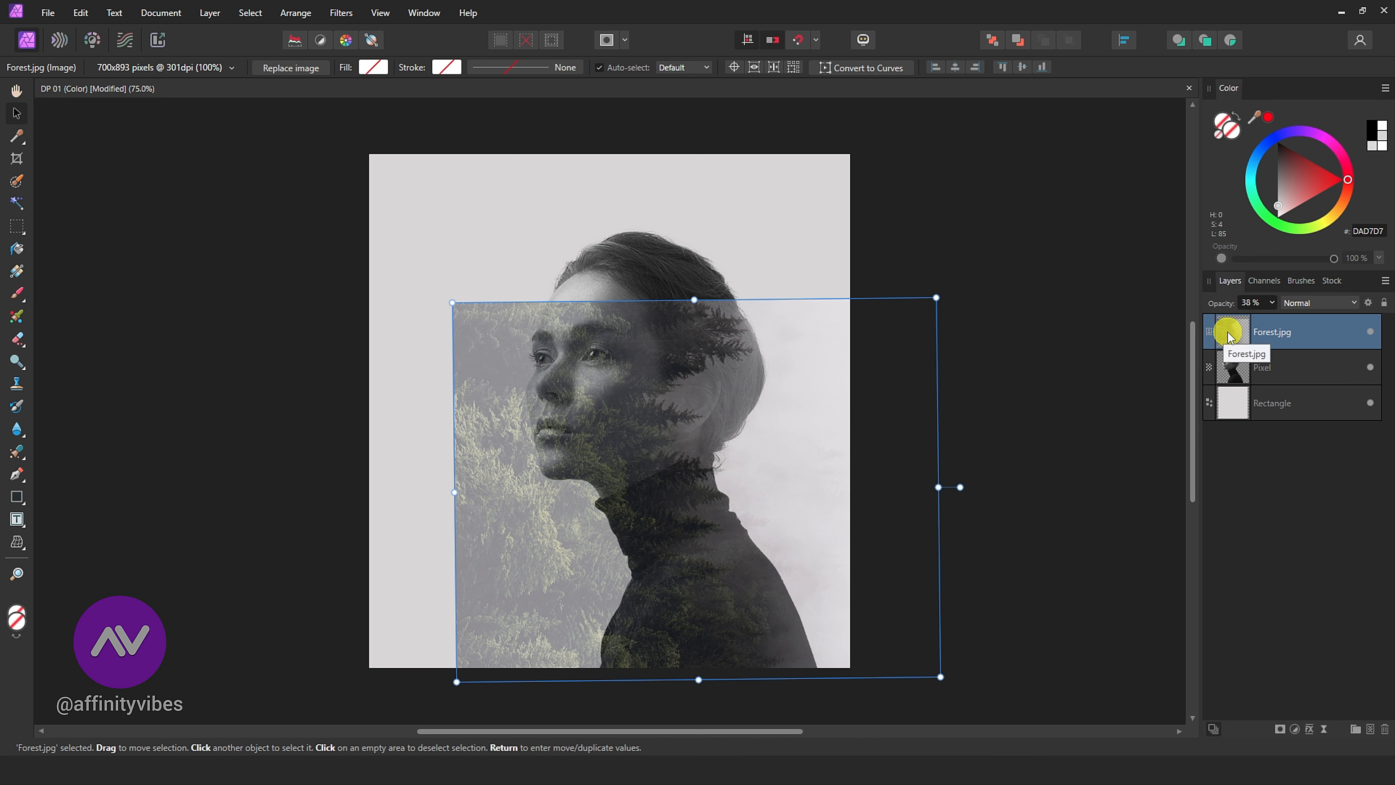
Clip the forest image inside the merged portrait layer and set its opacity to 100%
{"action": "left_click_drag", "start_coordinate": [1232, 331], "coordinate": [1350, 323]}
{"action": "left_click", "coordinate": [1272, 303]}
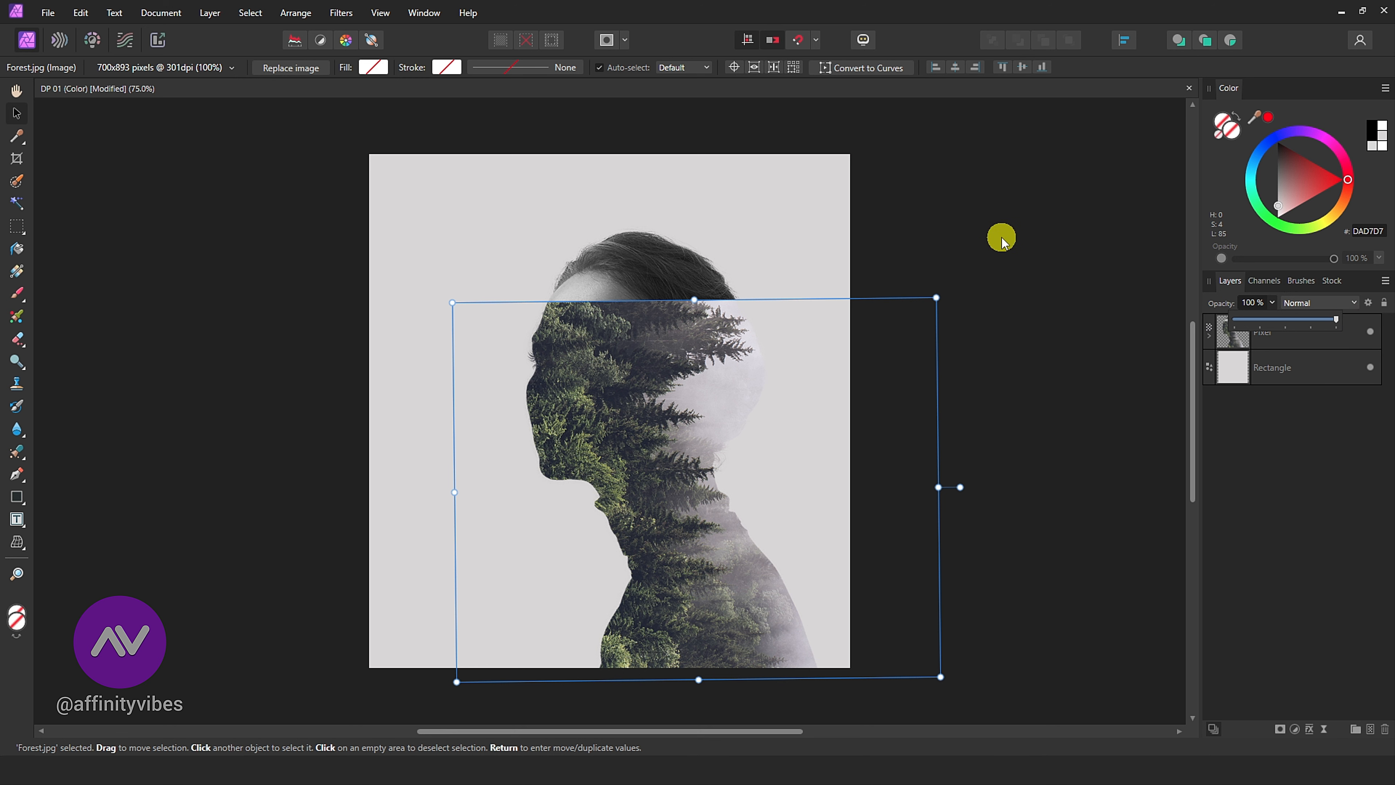
{"action": "left_click", "coordinate": [1002, 238]}
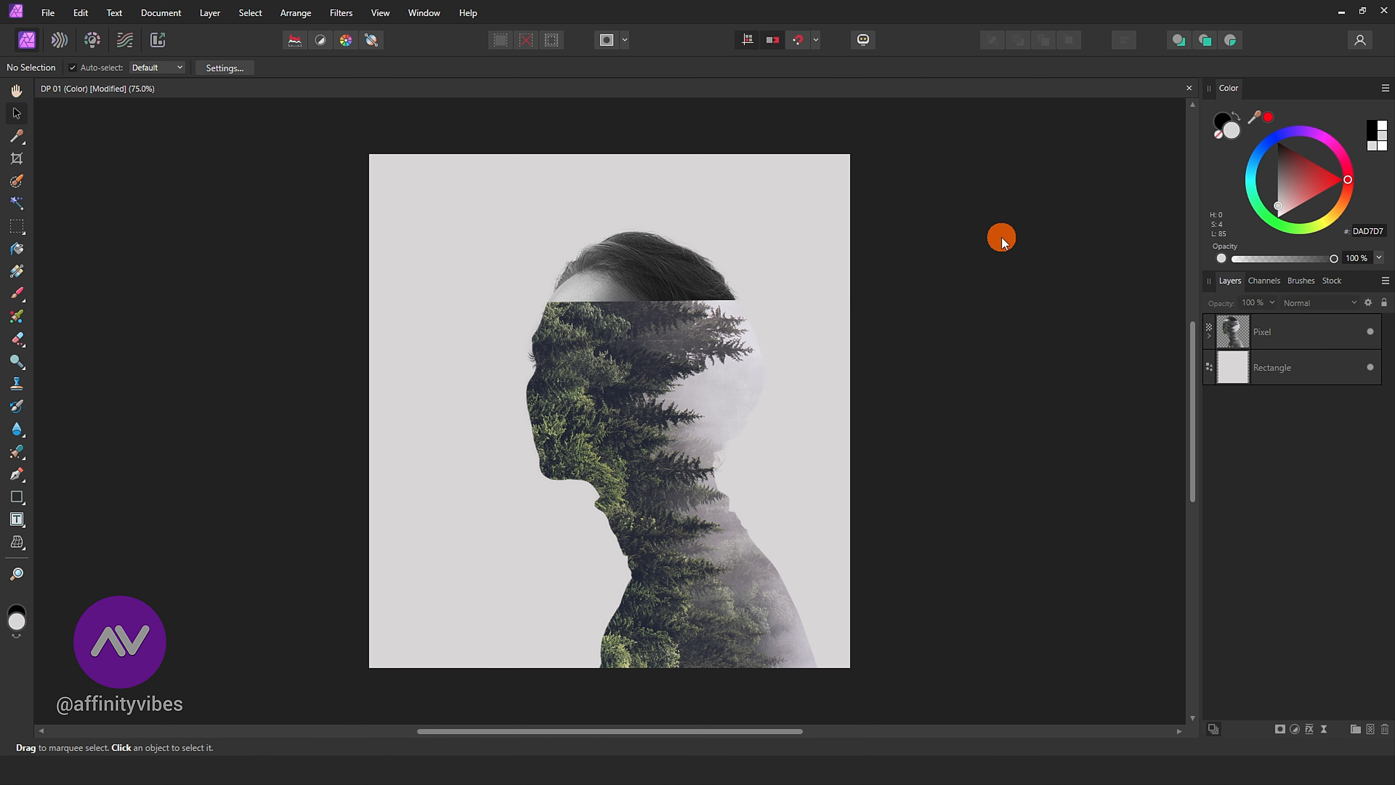
Add an empty mask layer to the forest image nested inside the portrait layer
{"action": "left_click", "coordinate": [1208, 333]}
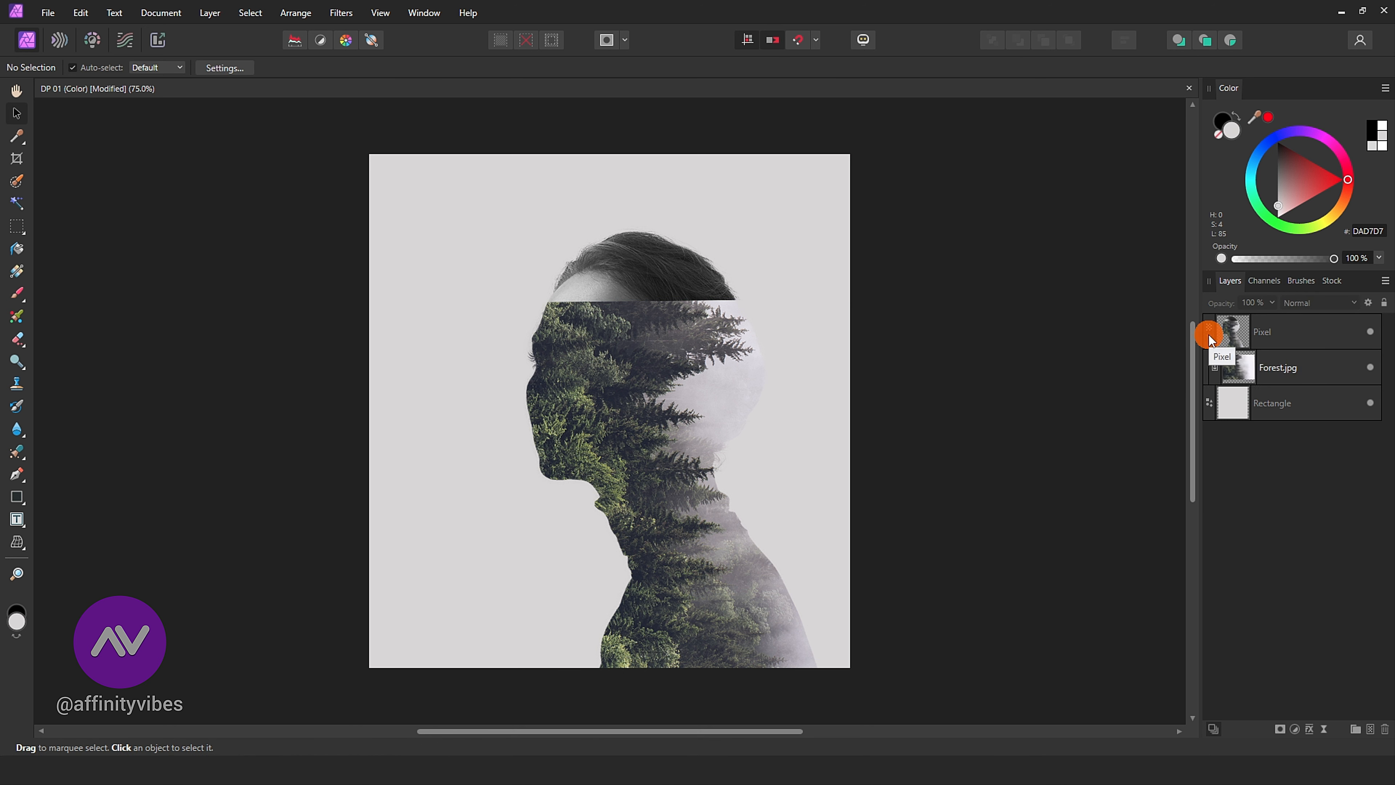
{"action": "left_click", "coordinate": [1247, 374]}
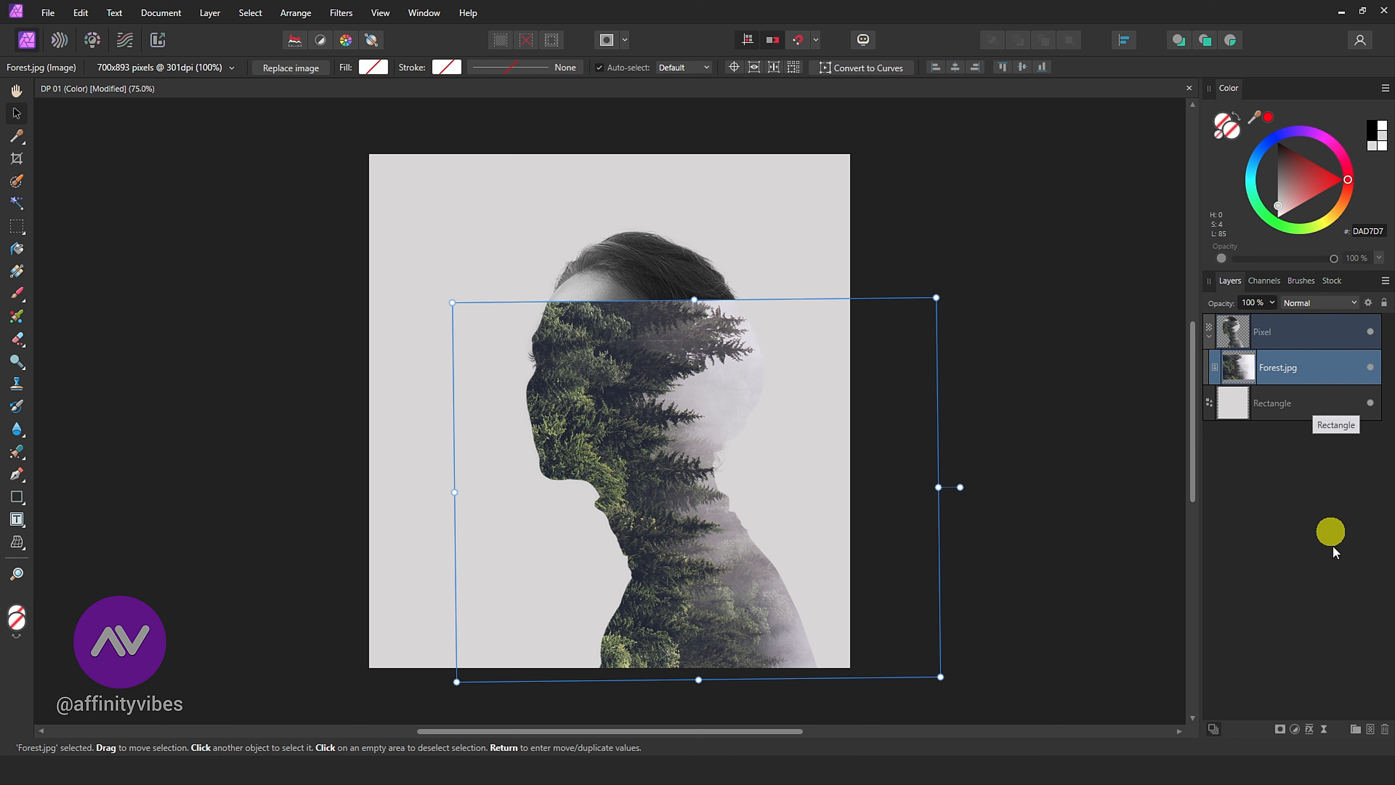
{"action": "left_click", "coordinate": [1280, 729]}
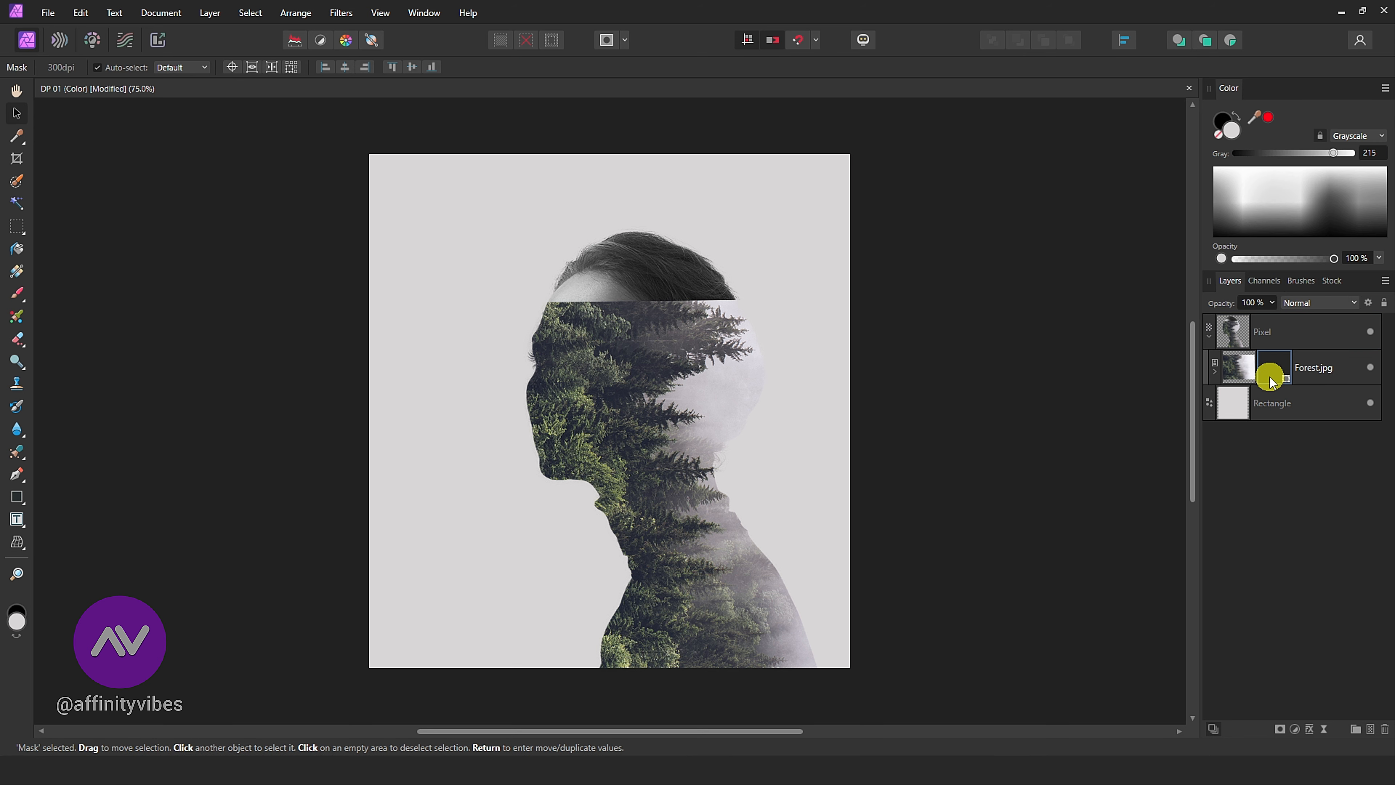
Set up the Paint Brush for the forest mask with black paint, 0% hardness and a width of 70.5 px
{"action": "left_click", "coordinate": [17, 293]}
{"action": "left_click", "coordinate": [115, 294]}
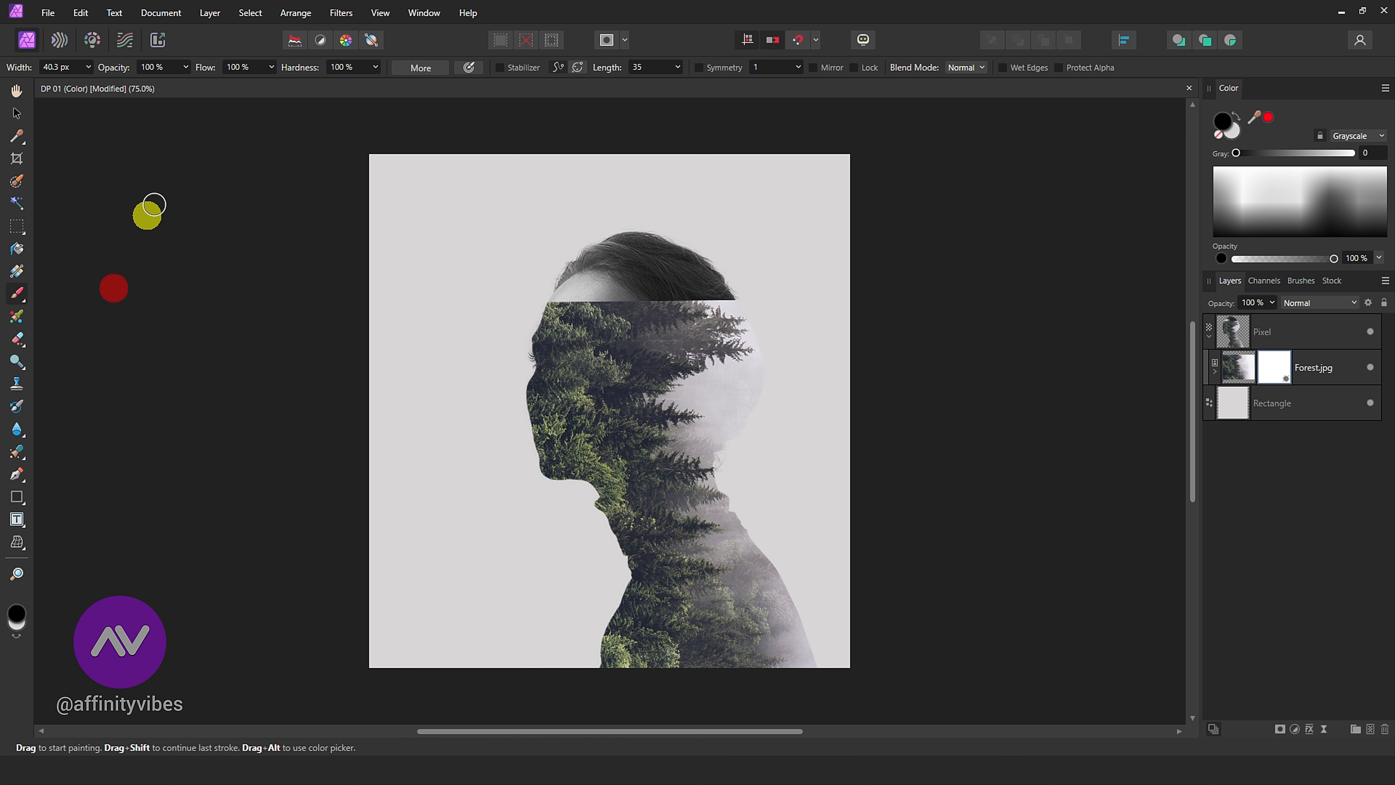
{"action": "left_click", "coordinate": [377, 69]}
{"action": "left_click", "coordinate": [377, 86]}
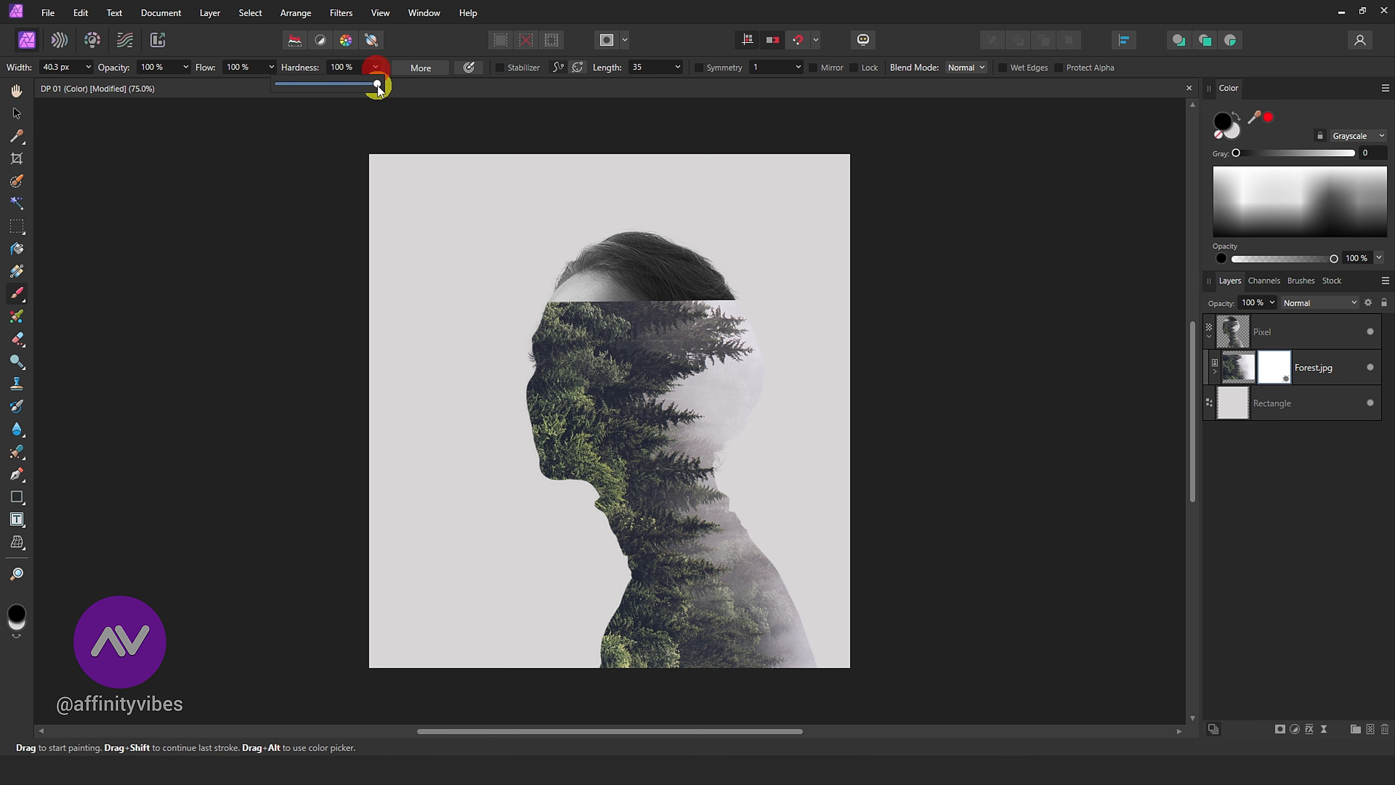
{"action": "left_click", "coordinate": [249, 89]}
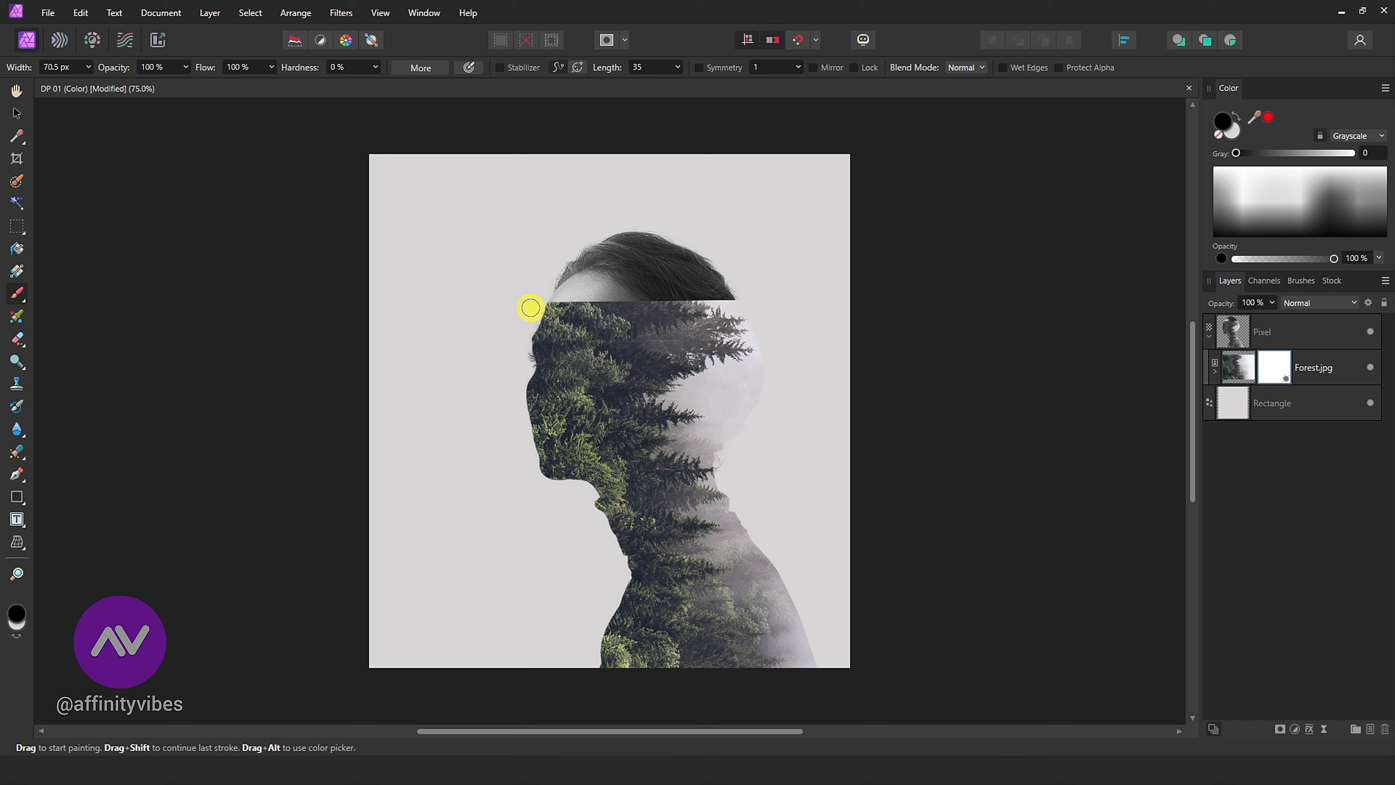
Enlarge the brush and paint the forest mask black across the forehead and hair to hide the forest's hard upper edge
{"action": "key", "text": "bracketright"}
{"action": "key", "text": "bracketright"}
{"action": "key", "text": "bracketright"}
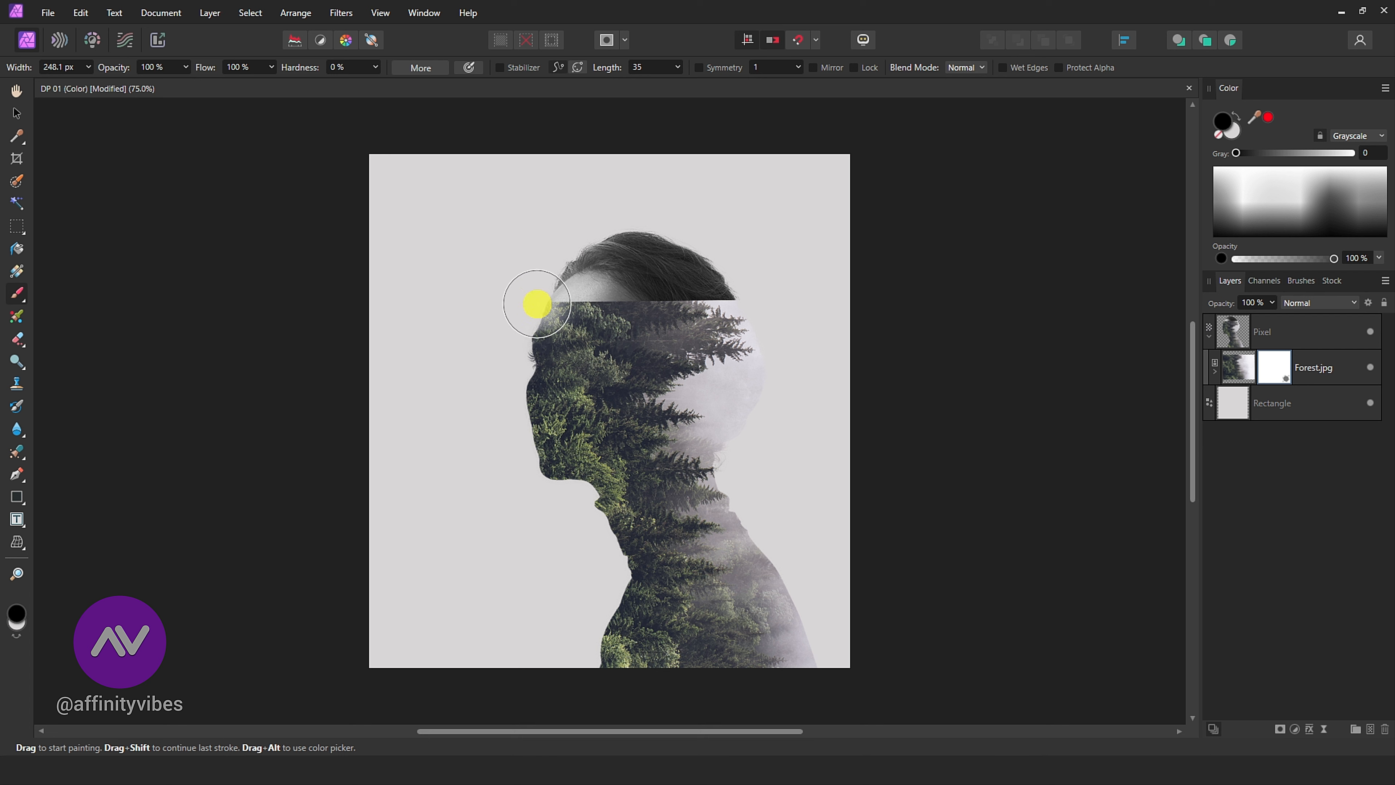
{"action": "mouse_move", "coordinate": [536, 302]}
{"action": "left_mouse_down"}
{"action": "mouse_move", "coordinate": [691, 289]}
{"action": "mouse_move", "coordinate": [728, 271]}
{"action": "mouse_move", "coordinate": [710, 274]}
{"action": "left_mouse_up"}
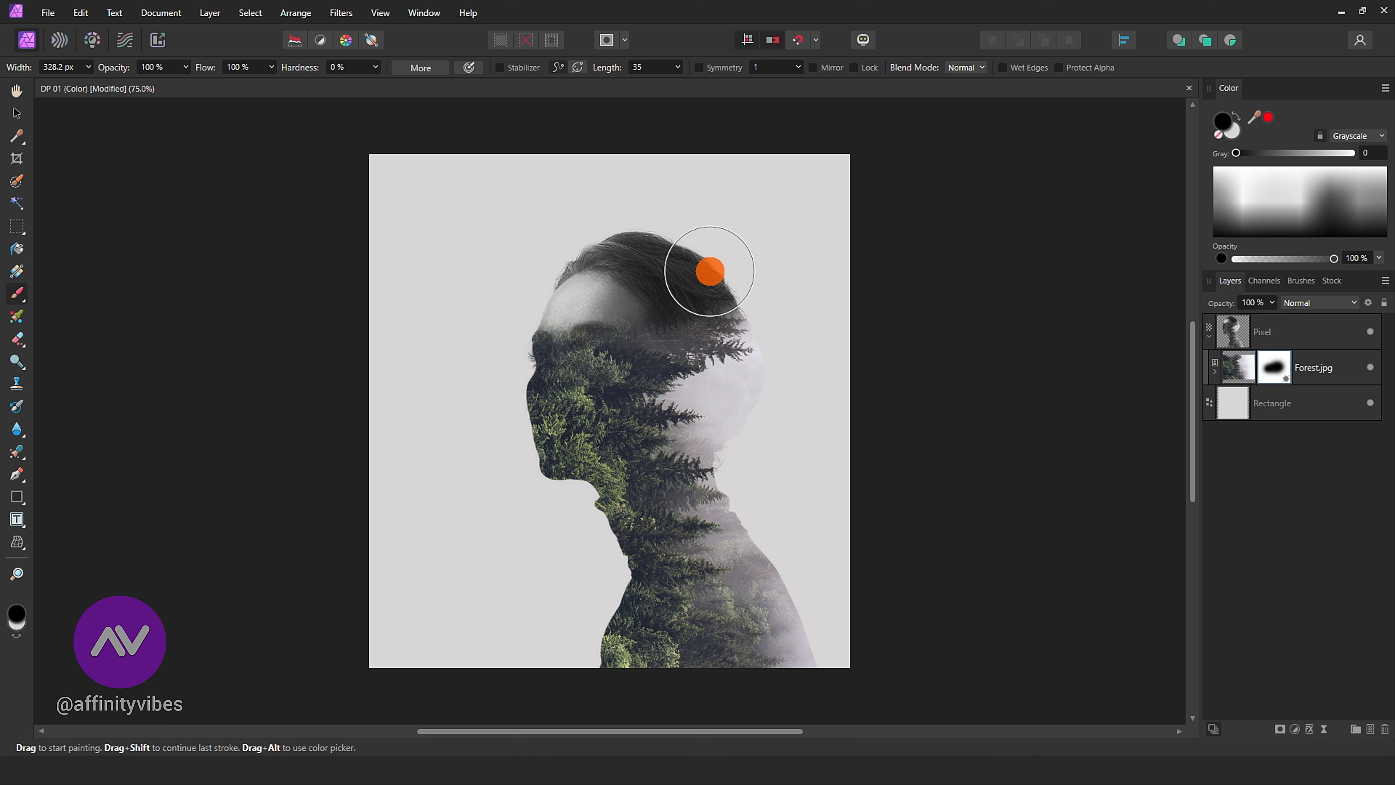
Enlarge the brush further, paint the forest mask black over the face to reveal the portrait, and reduce the brush width to 127 px
{"action": "key", "text": "bracketright"}
{"action": "key", "text": "bracketright"}
{"action": "key", "text": "bracketright"}
{"action": "mouse_move", "coordinate": [520, 312]}
{"action": "left_mouse_down"}
{"action": "mouse_move", "coordinate": [579, 403]}
{"action": "mouse_move", "coordinate": [548, 416]}
{"action": "mouse_move", "coordinate": [569, 395]}
{"action": "mouse_move", "coordinate": [569, 413]}
{"action": "mouse_move", "coordinate": [548, 437]}
{"action": "left_mouse_up"}
{"action": "key", "text": "bracketright"}
{"action": "key", "text": "bracketright"}
{"action": "key", "text": "bracketleft"}
{"action": "key", "text": "bracketleft"}
{"action": "key", "text": "bracketleft"}
{"action": "key", "text": "bracketleft"}
{"action": "key", "text": "bracketleft"}
{"action": "key", "text": "bracketleft"}
{"action": "key", "text": "bracketleft"}
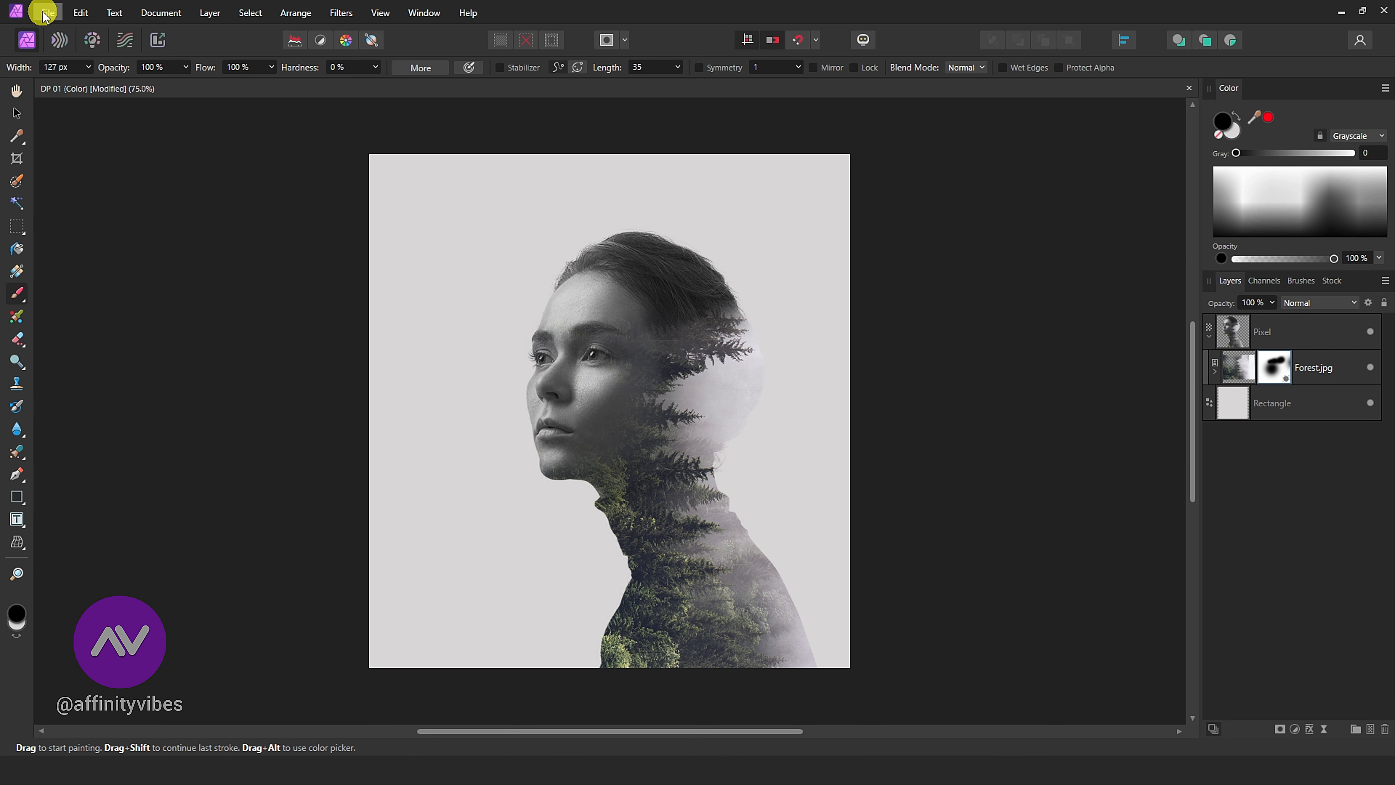
Place the Cloud image from the 03. STOCKS folder over the top of the woman's head
{"action": "left_click", "coordinate": [44, 13]}
{"action": "left_click", "coordinate": [128, 353]}
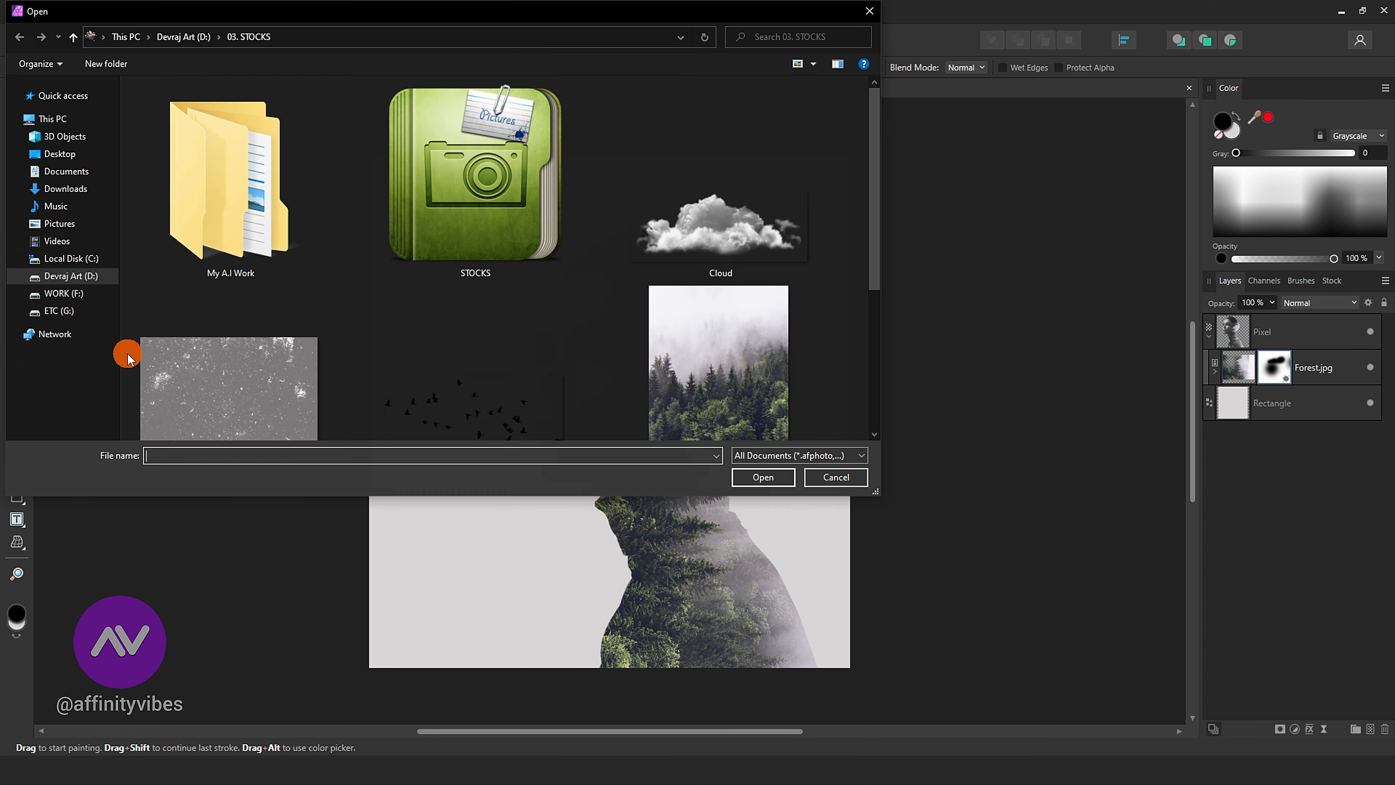
{"action": "double_click", "coordinate": [686, 214]}
{"action": "left_click_drag", "start_coordinate": [479, 167], "coordinate": [831, 311]}
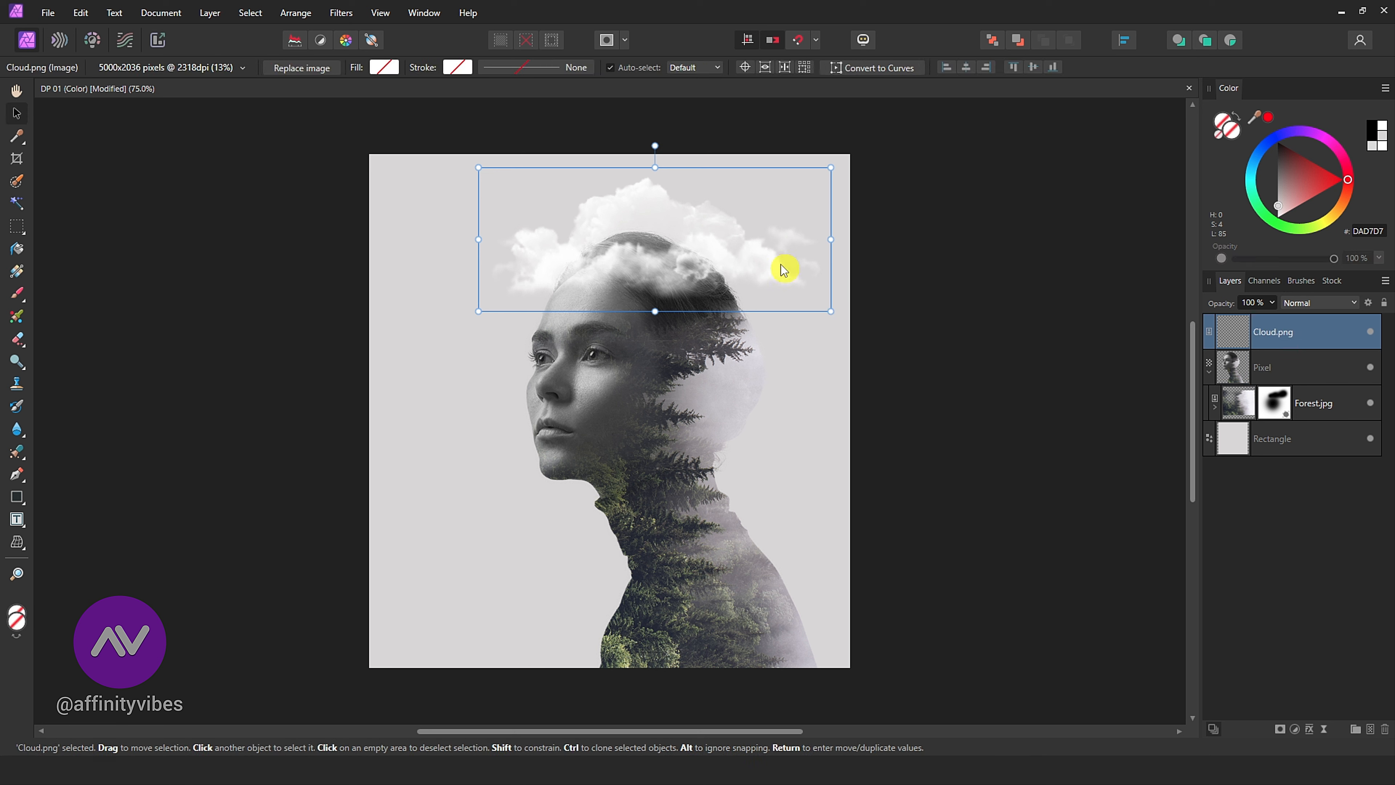
Reposition the cloud image and enlarge it slightly so it wraps around the top of the head
{"action": "left_click_drag", "start_coordinate": [766, 257], "coordinate": [744, 262]}
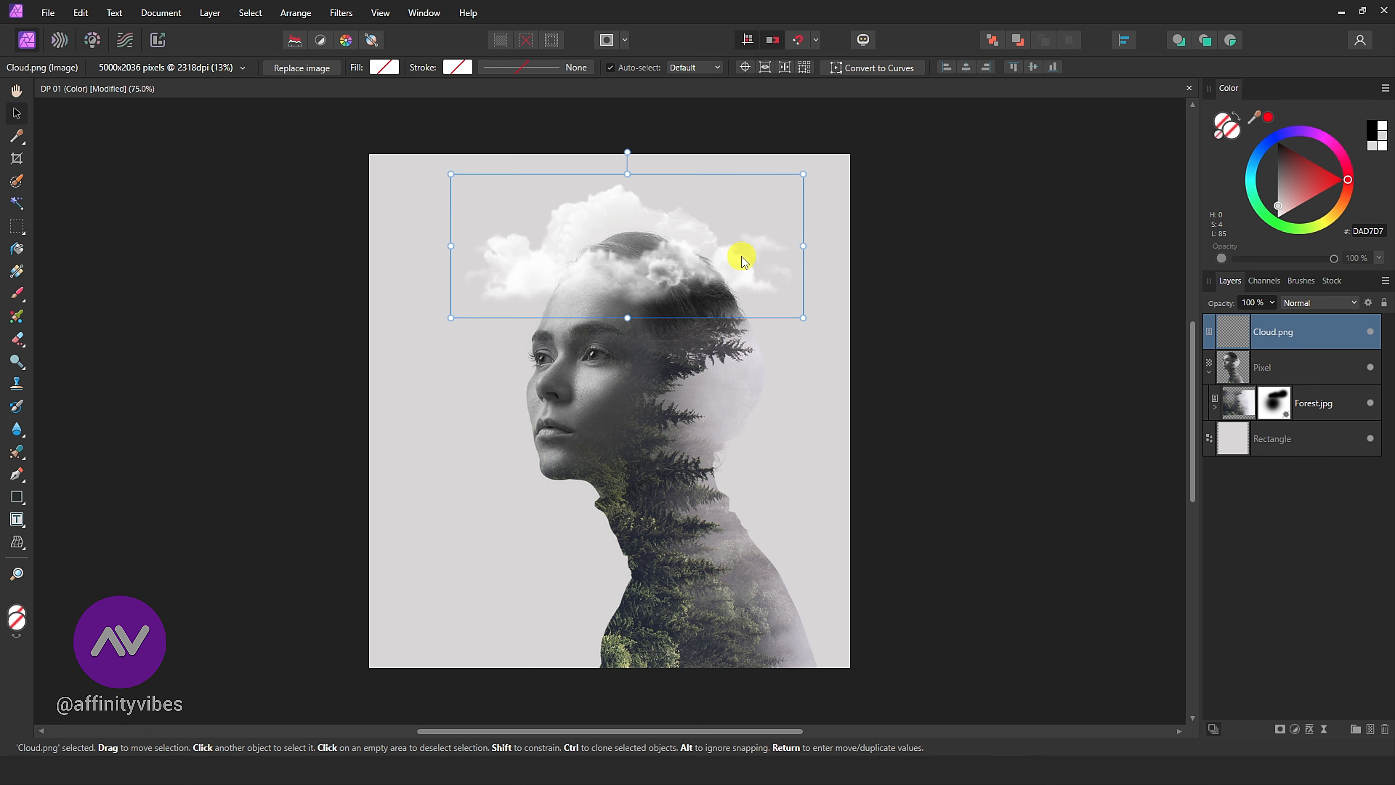
{"action": "left_click_drag", "start_coordinate": [803, 174], "coordinate": [776, 219]}
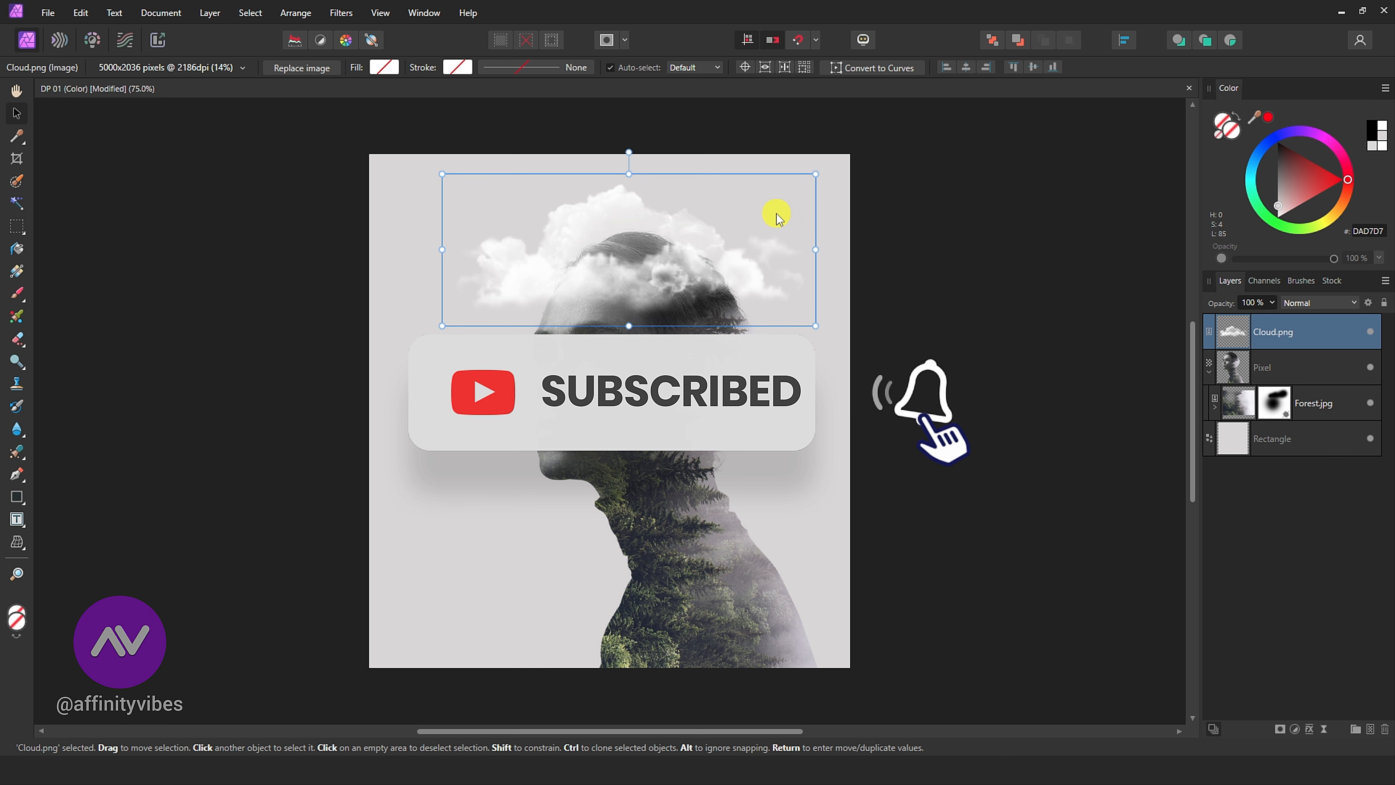
{"action": "left_click", "coordinate": [922, 215]}
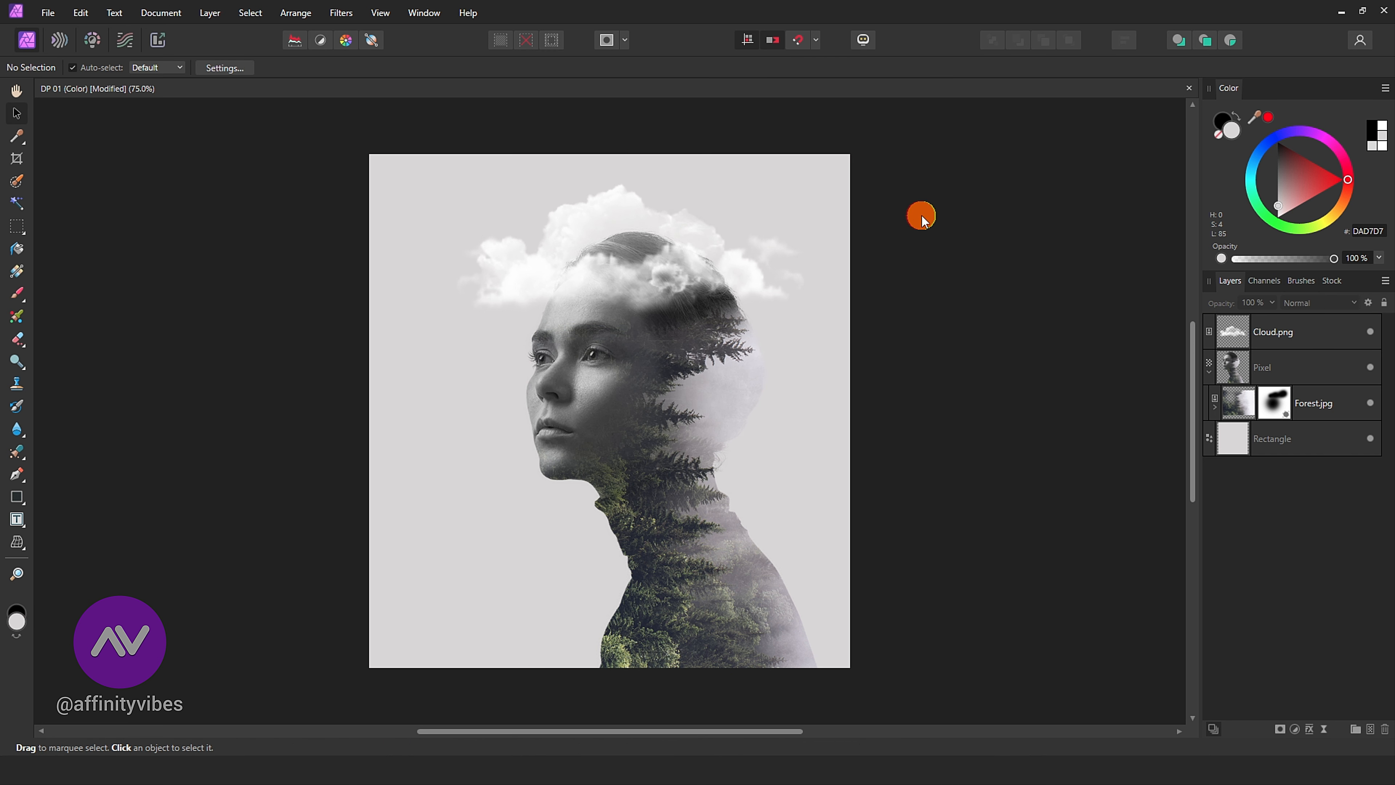
{"action": "left_click", "coordinate": [620, 203]}
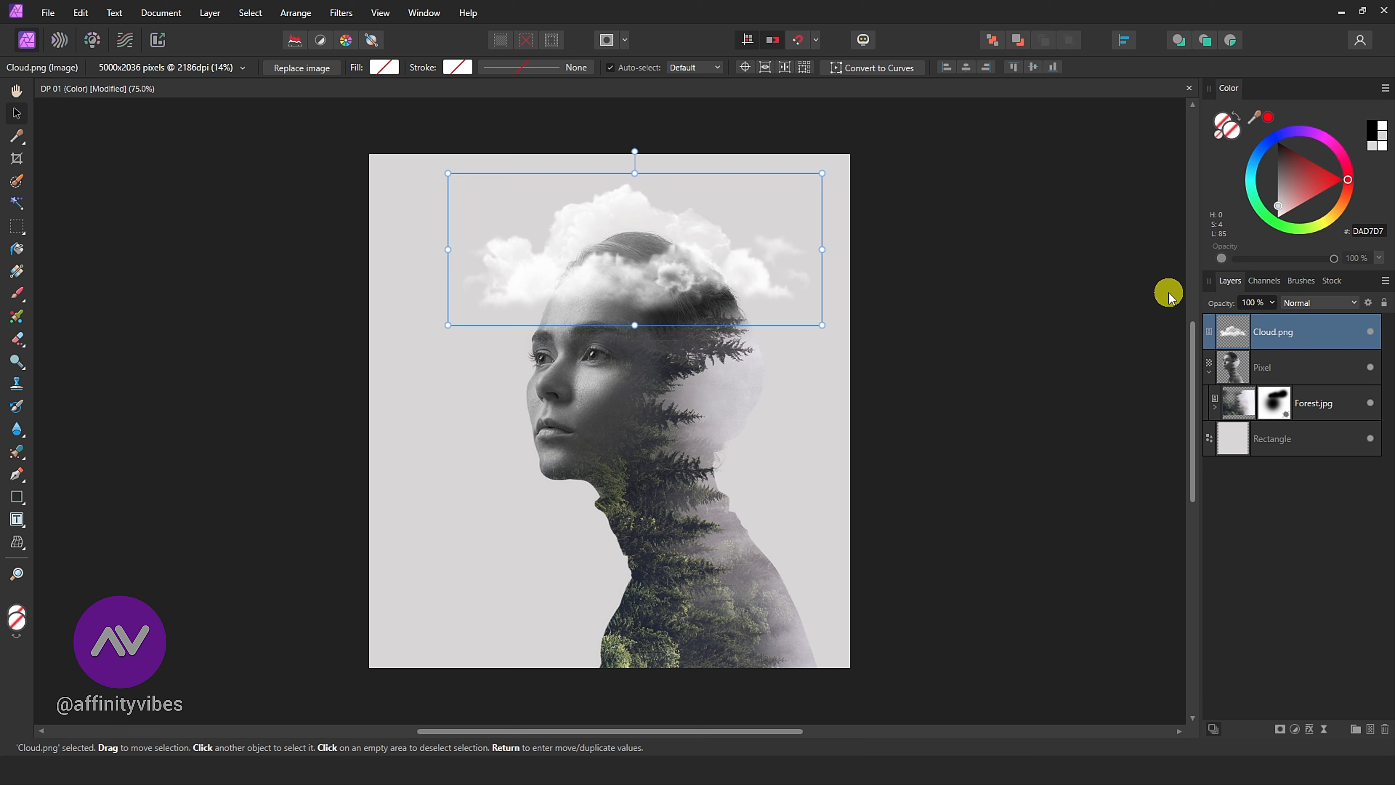
{"action": "left_click", "coordinate": [1057, 324]}
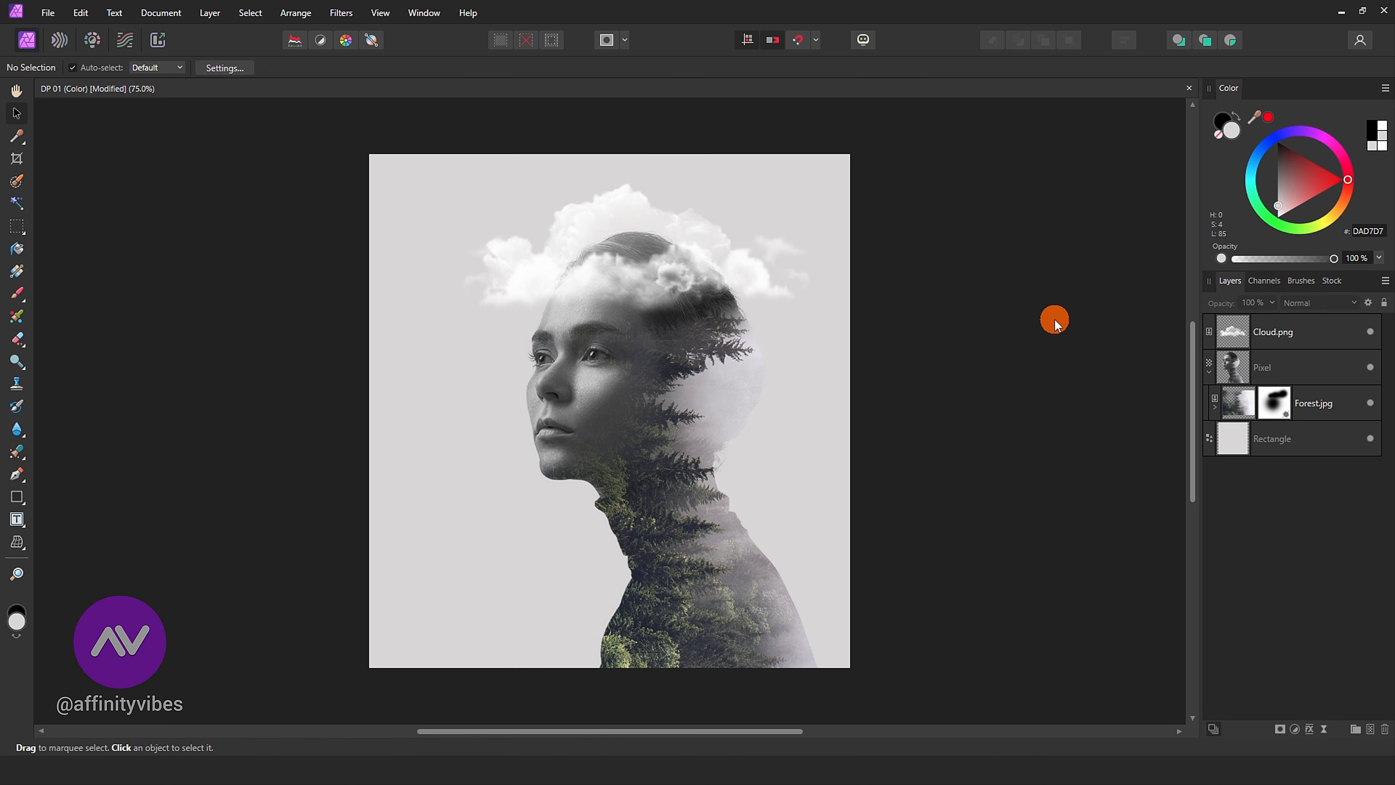
Place the Flying Birds image from the 03. STOCKS folder and position it over the cloud above the head
{"action": "left_click", "coordinate": [48, 12]}
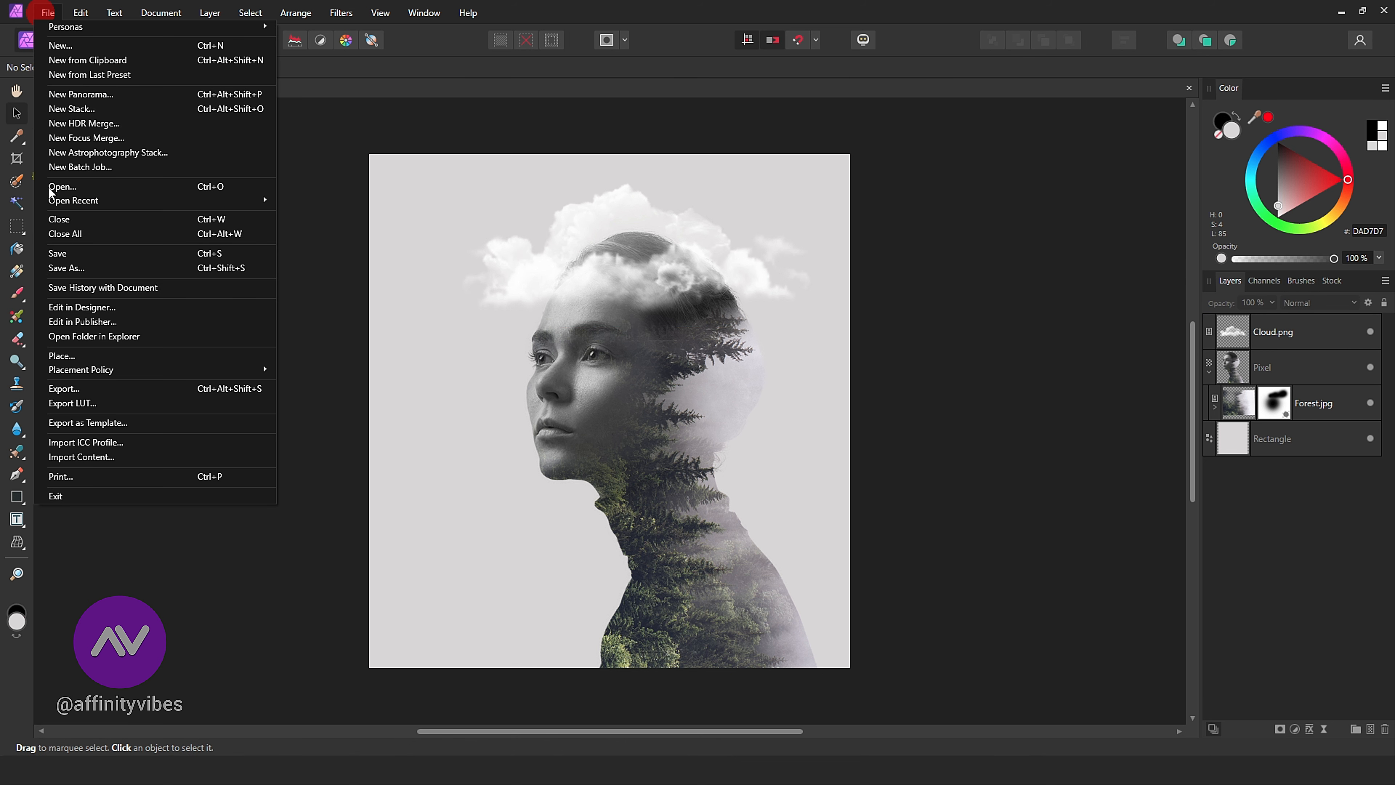
{"action": "left_click", "coordinate": [87, 357]}
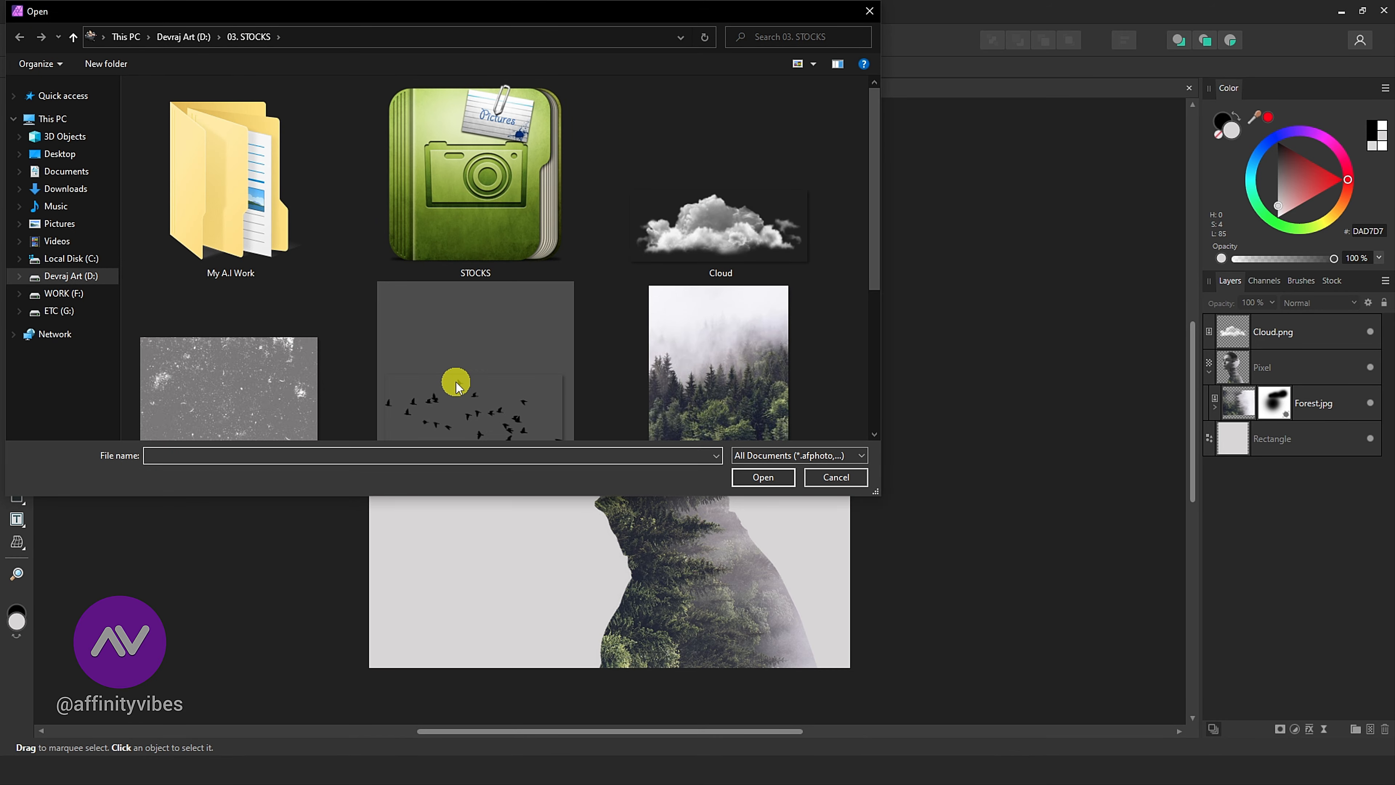
{"action": "left_click", "coordinate": [455, 383]}
{"action": "double_click", "coordinate": [455, 384]}
{"action": "left_click_drag", "start_coordinate": [497, 187], "coordinate": [827, 304]}
{"action": "left_click_drag", "start_coordinate": [779, 266], "coordinate": [776, 249]}
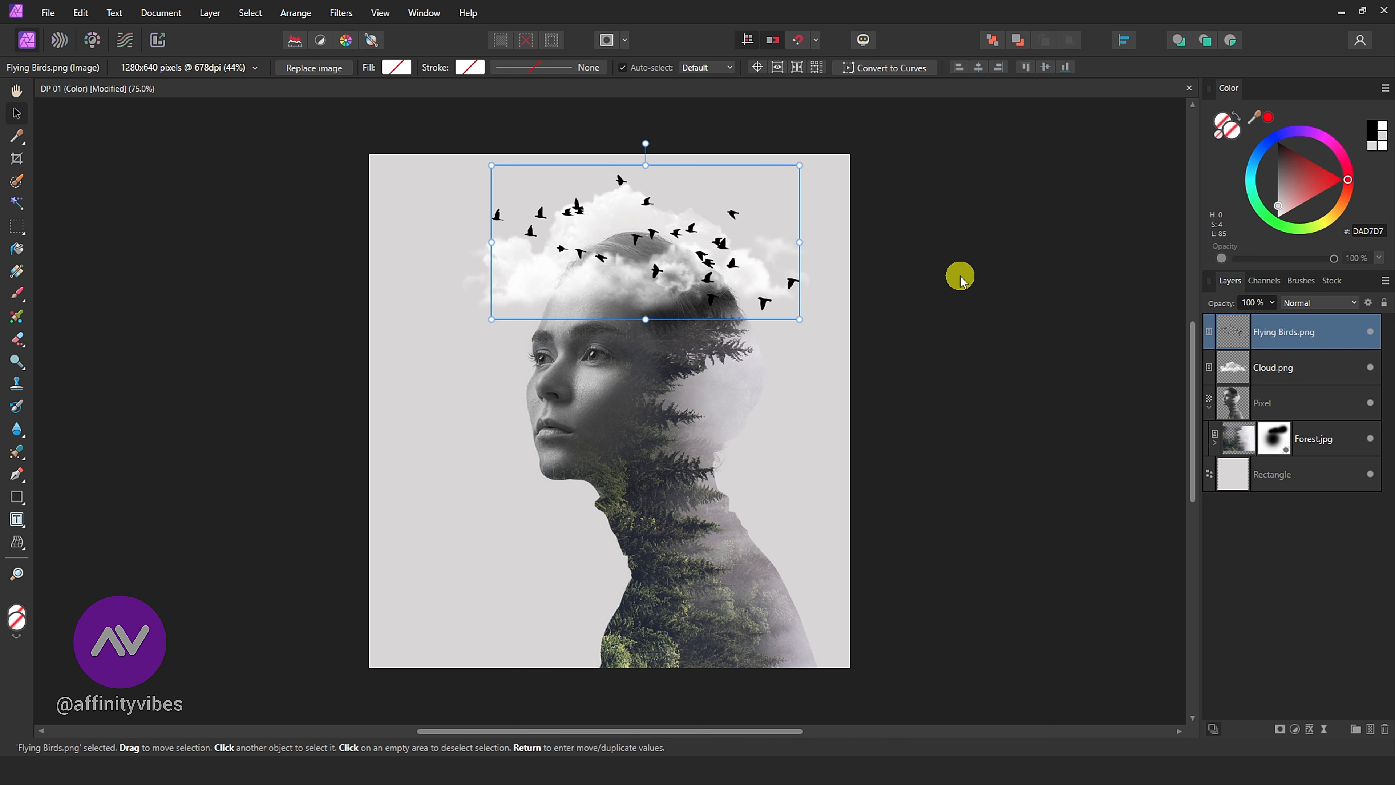
{"action": "left_click", "coordinate": [960, 279]}
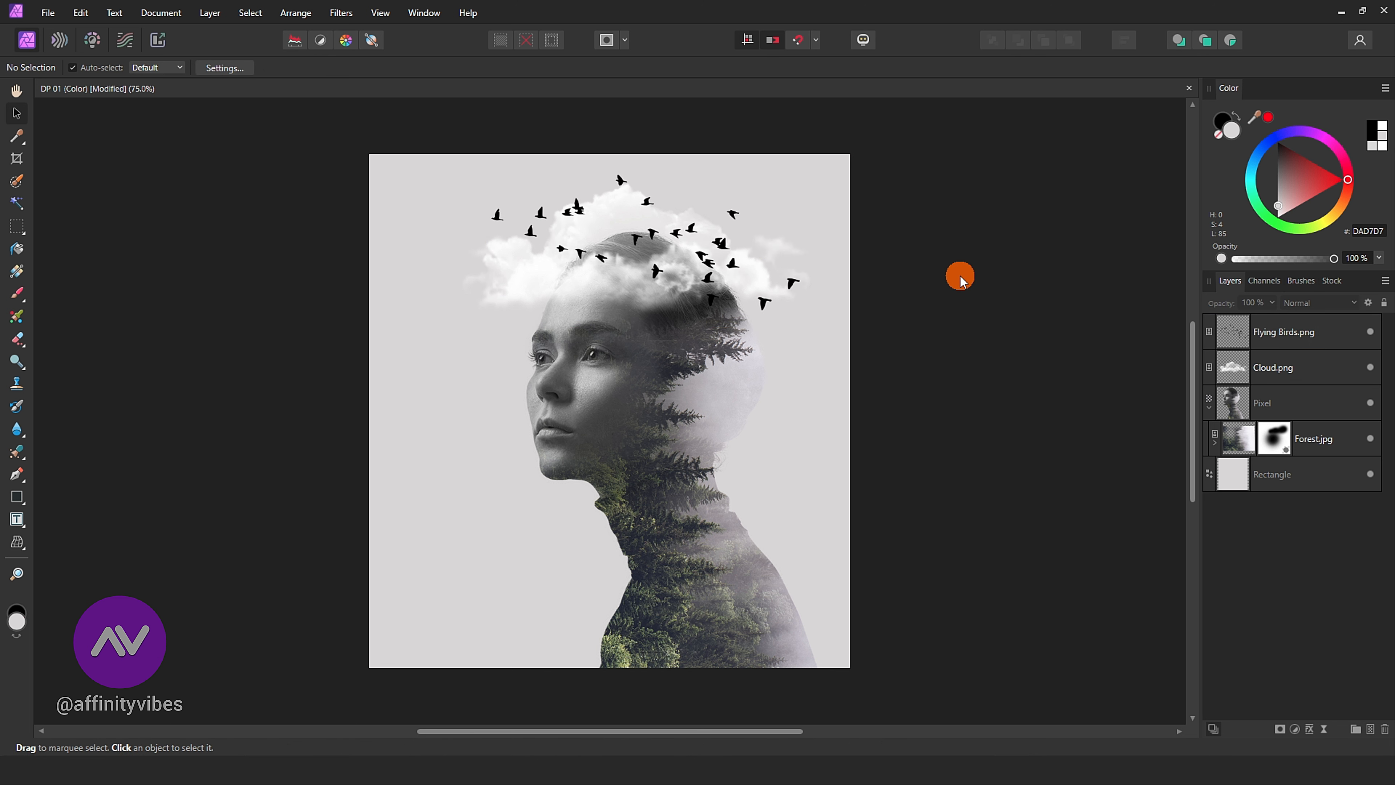
Add an empty mask layer to the Flying Birds image and select the mask for editing
{"action": "left_click", "coordinate": [1275, 333]}
{"action": "left_click", "coordinate": [1280, 729]}
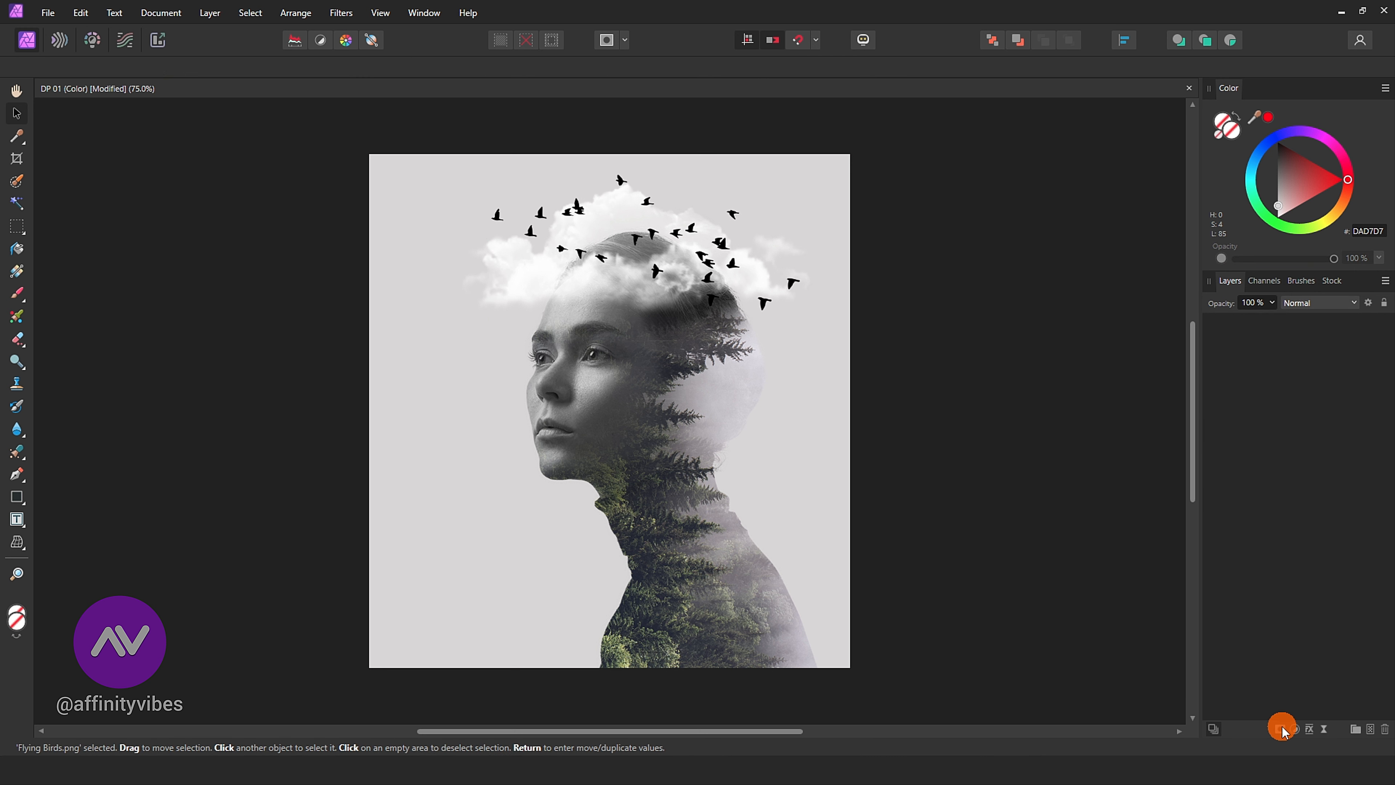
{"action": "left_click", "coordinate": [1230, 329]}
{"action": "left_click", "coordinate": [1264, 332]}
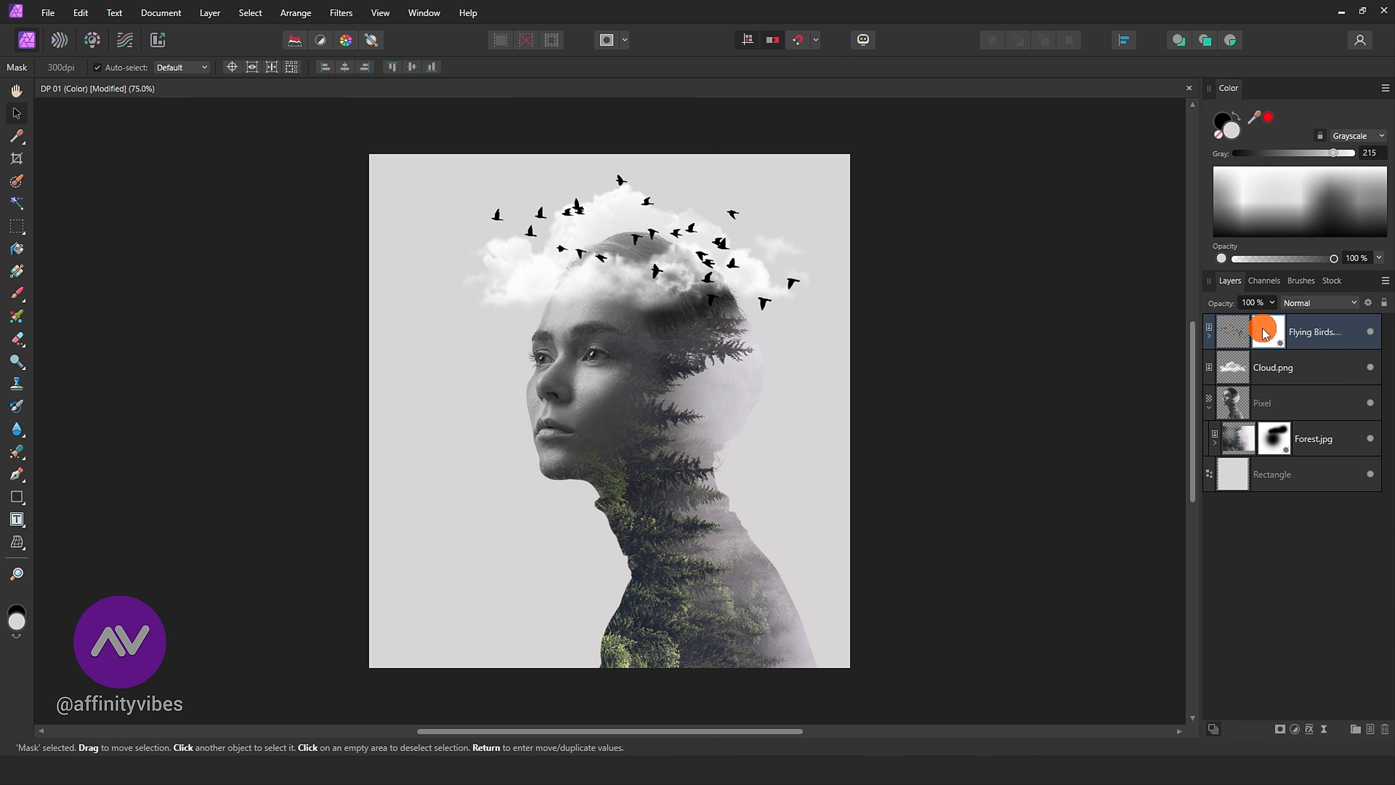
Paint out the surplus birds on the mask with a black brush at 100% hardness and 56.4 px width, keeping only a scattered few
{"action": "left_click", "coordinate": [18, 295]}
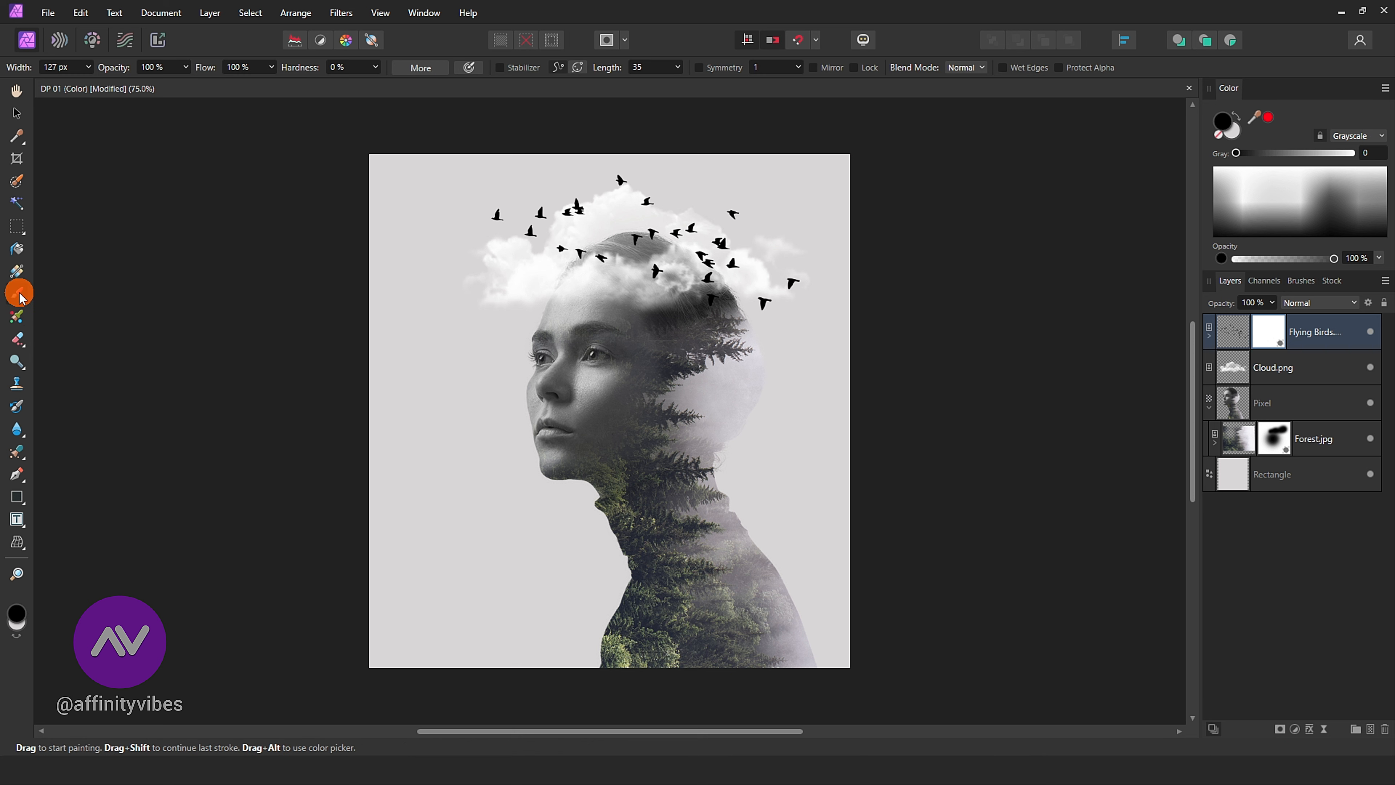
{"action": "left_click", "coordinate": [376, 67]}
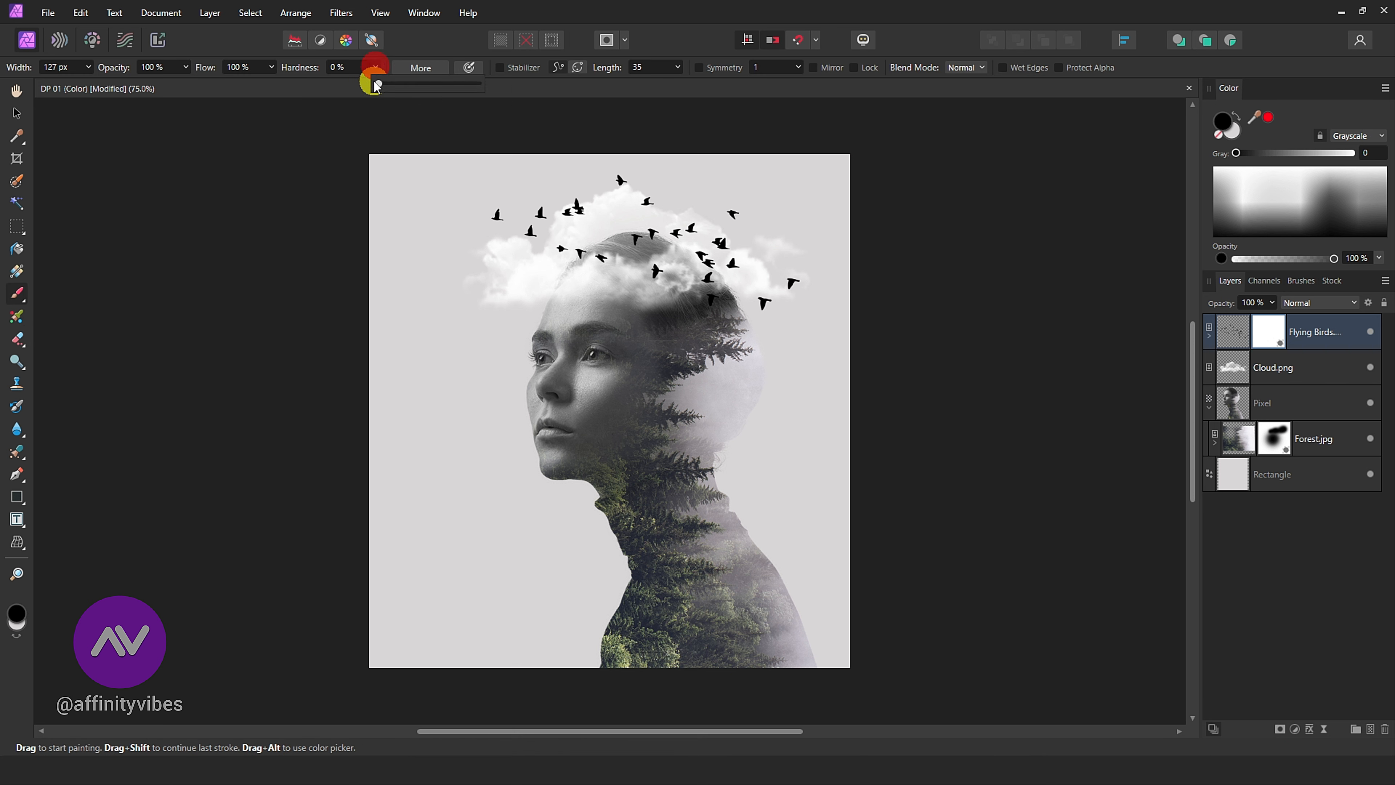
{"action": "left_click_drag", "start_coordinate": [395, 85], "coordinate": [504, 88]}
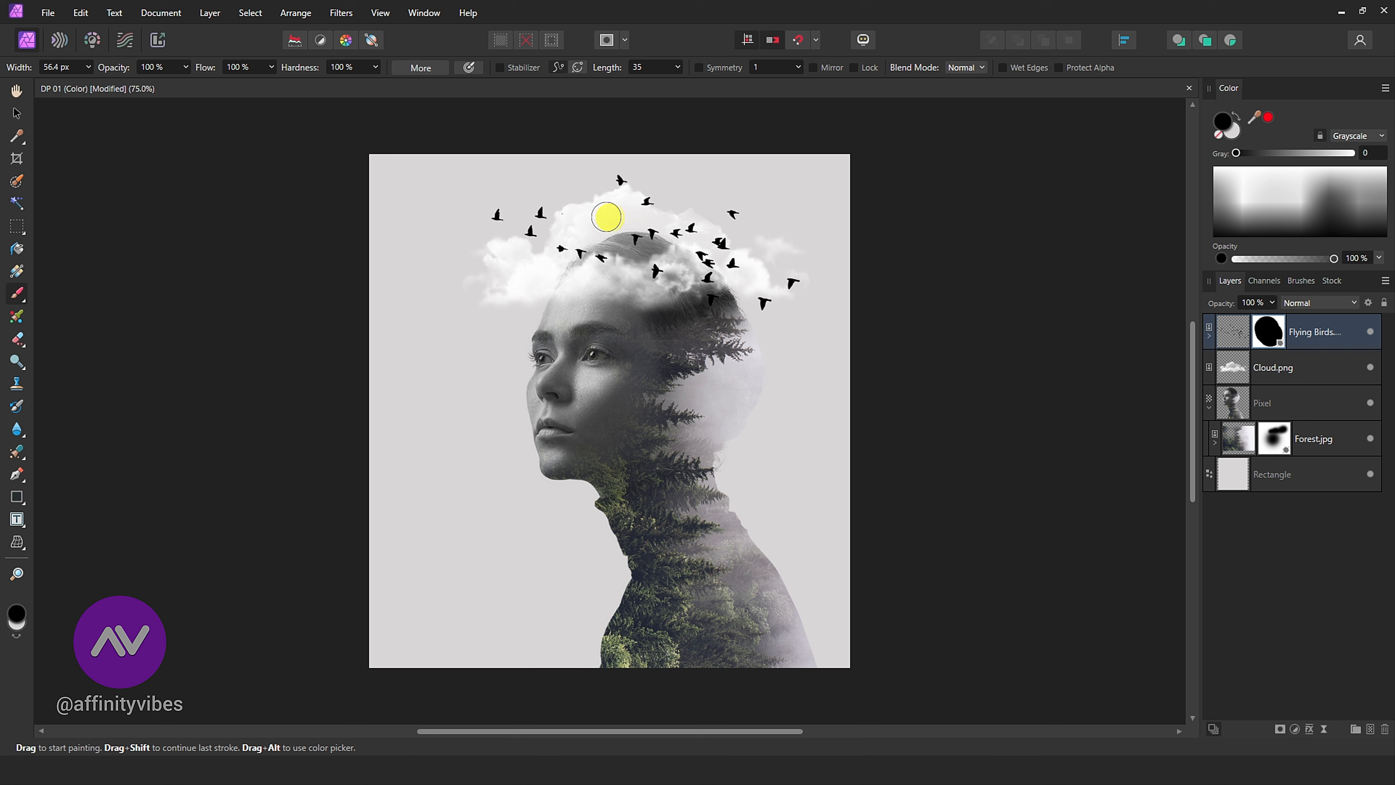
{"action": "left_click_drag", "start_coordinate": [667, 215], "coordinate": [728, 224]}
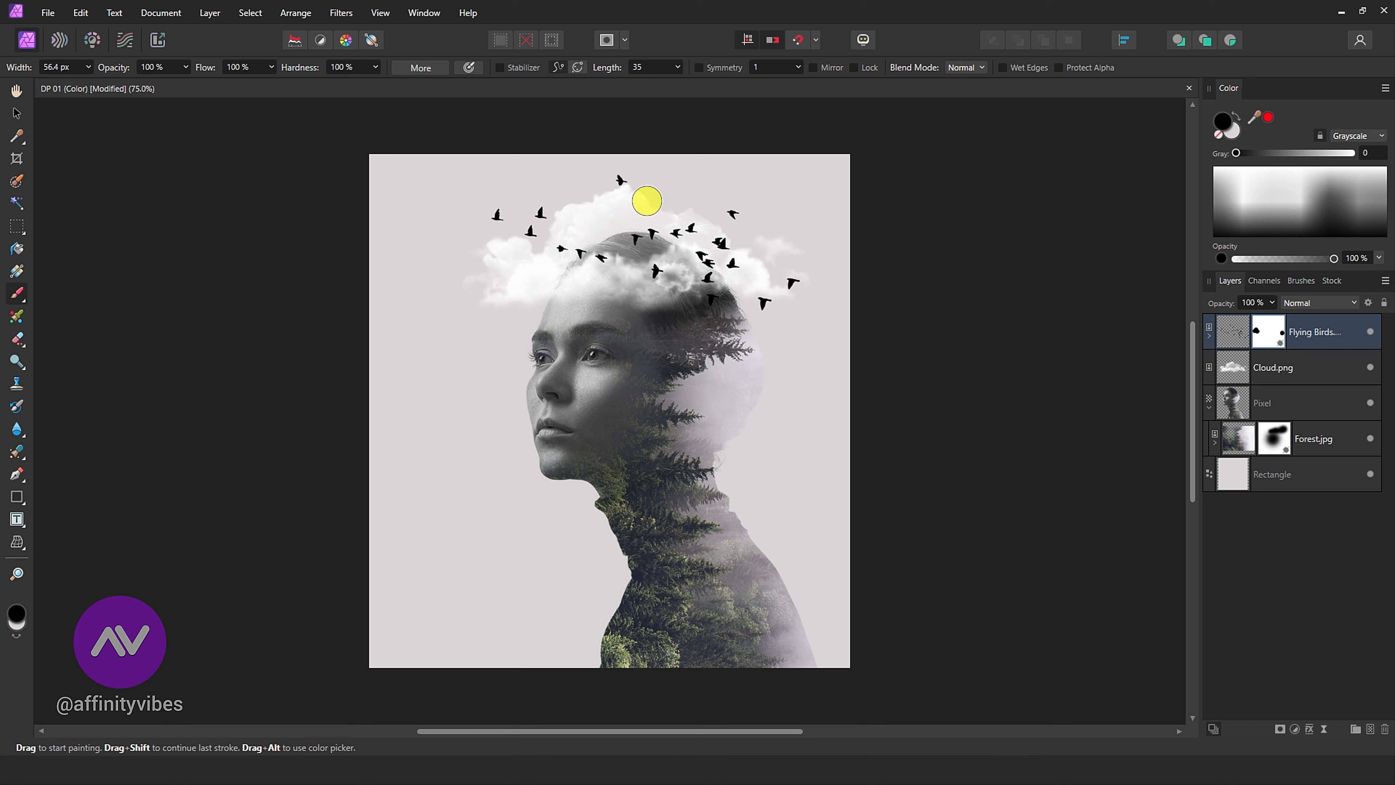
{"action": "mouse_move", "coordinate": [645, 214]}
{"action": "left_mouse_down"}
{"action": "mouse_move", "coordinate": [697, 223]}
{"action": "mouse_move", "coordinate": [564, 248]}
{"action": "mouse_move", "coordinate": [603, 257]}
{"action": "left_mouse_up"}
{"action": "left_click_drag", "start_coordinate": [716, 304], "coordinate": [713, 289]}
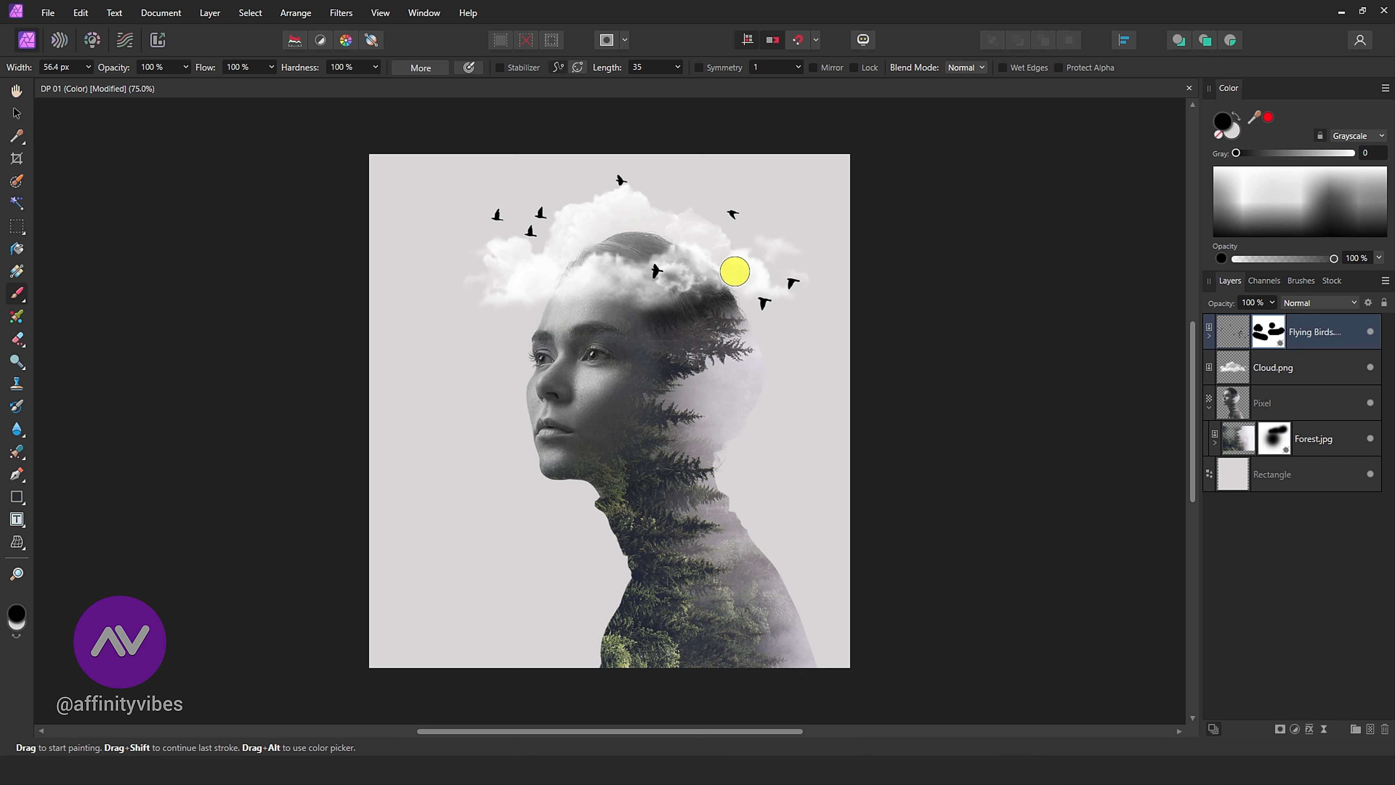
Scale the masked Flying Birds image down proportionally and center it over the cloud
{"action": "key", "text": "v"}
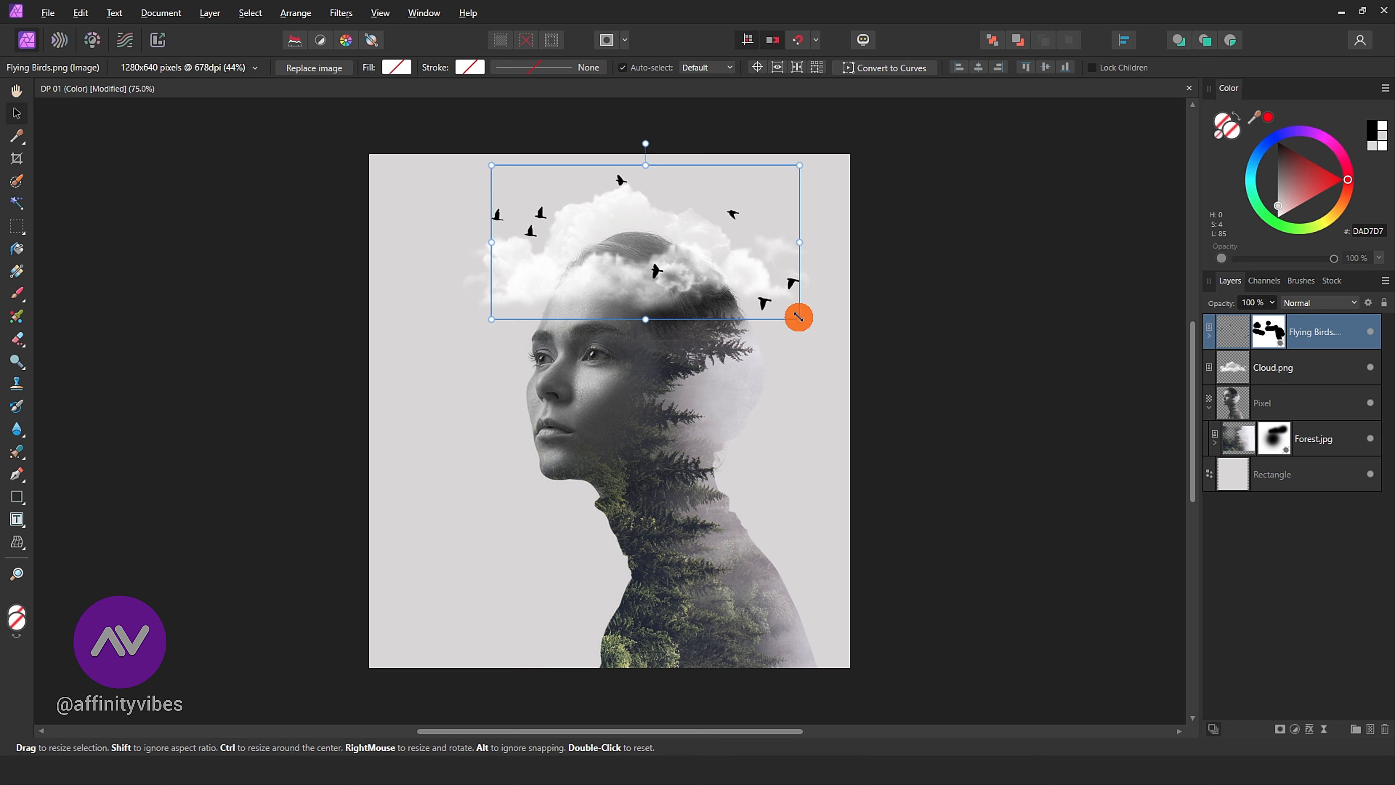
{"action": "left_click_drag", "start_coordinate": [799, 317], "coordinate": [768, 288]}
{"action": "key", "text": "ctrl+z"}
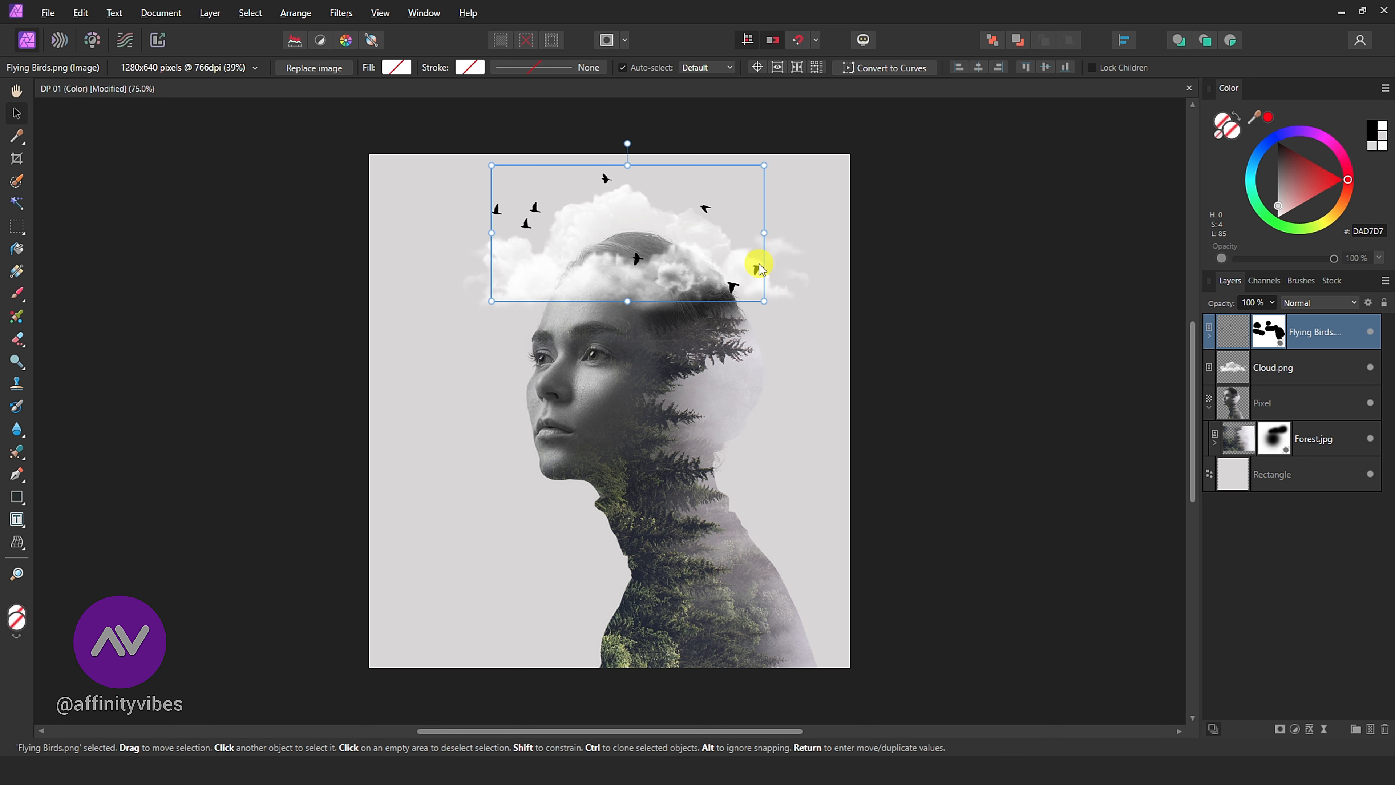
{"action": "left_click_drag", "start_coordinate": [743, 229], "coordinate": [757, 237]}
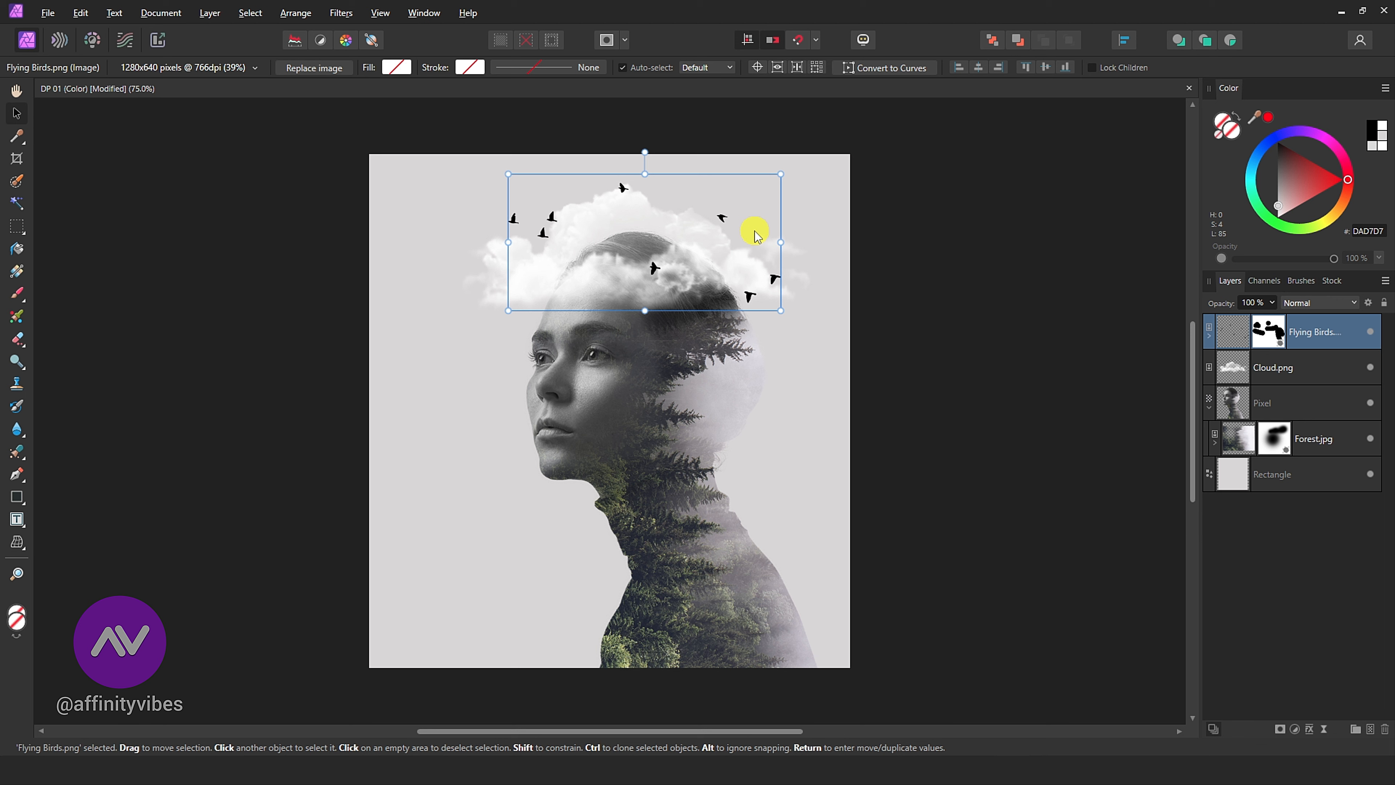
{"action": "left_click", "coordinate": [1005, 283]}
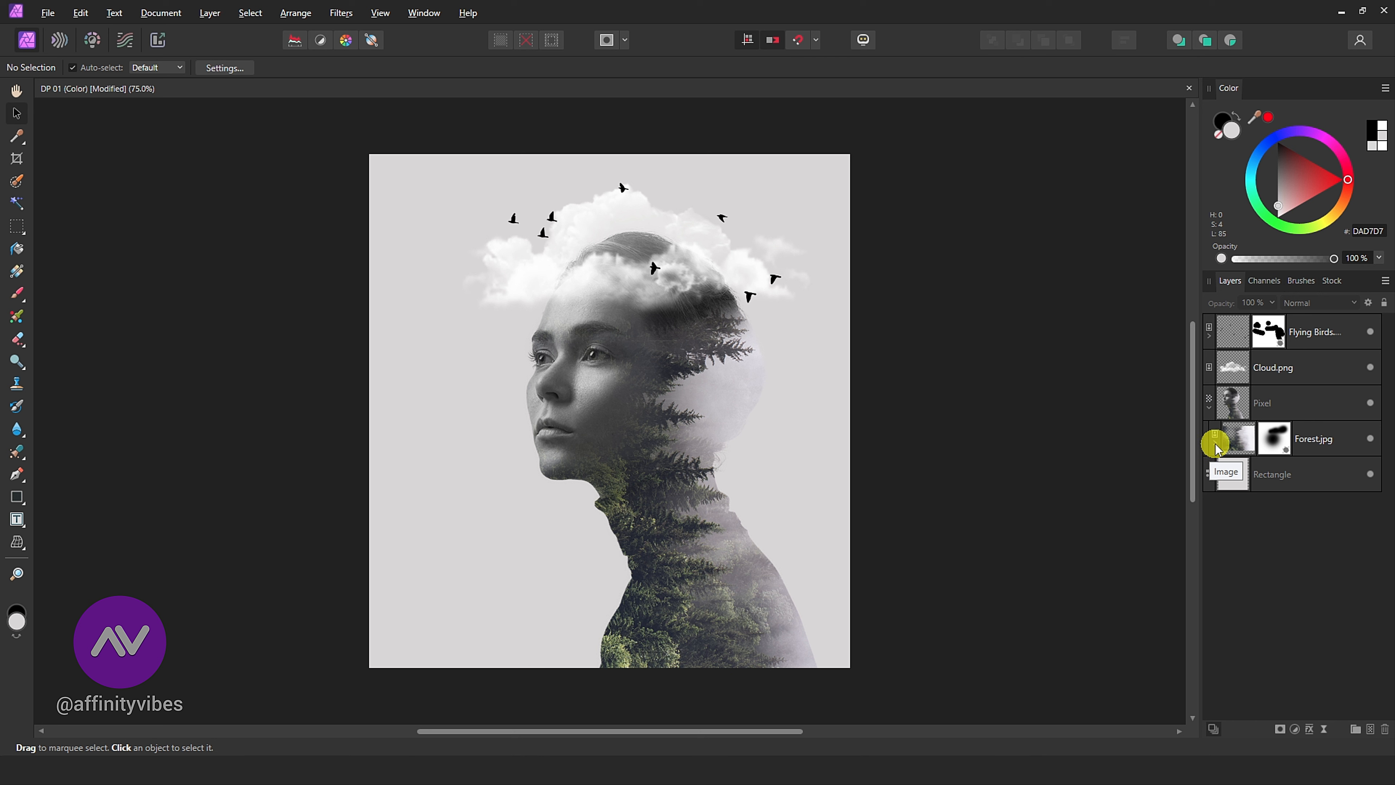
Place the dusty grunge image directly above the background rectangle layer, sized to extend past the canvas
{"action": "left_click", "coordinate": [1238, 476]}
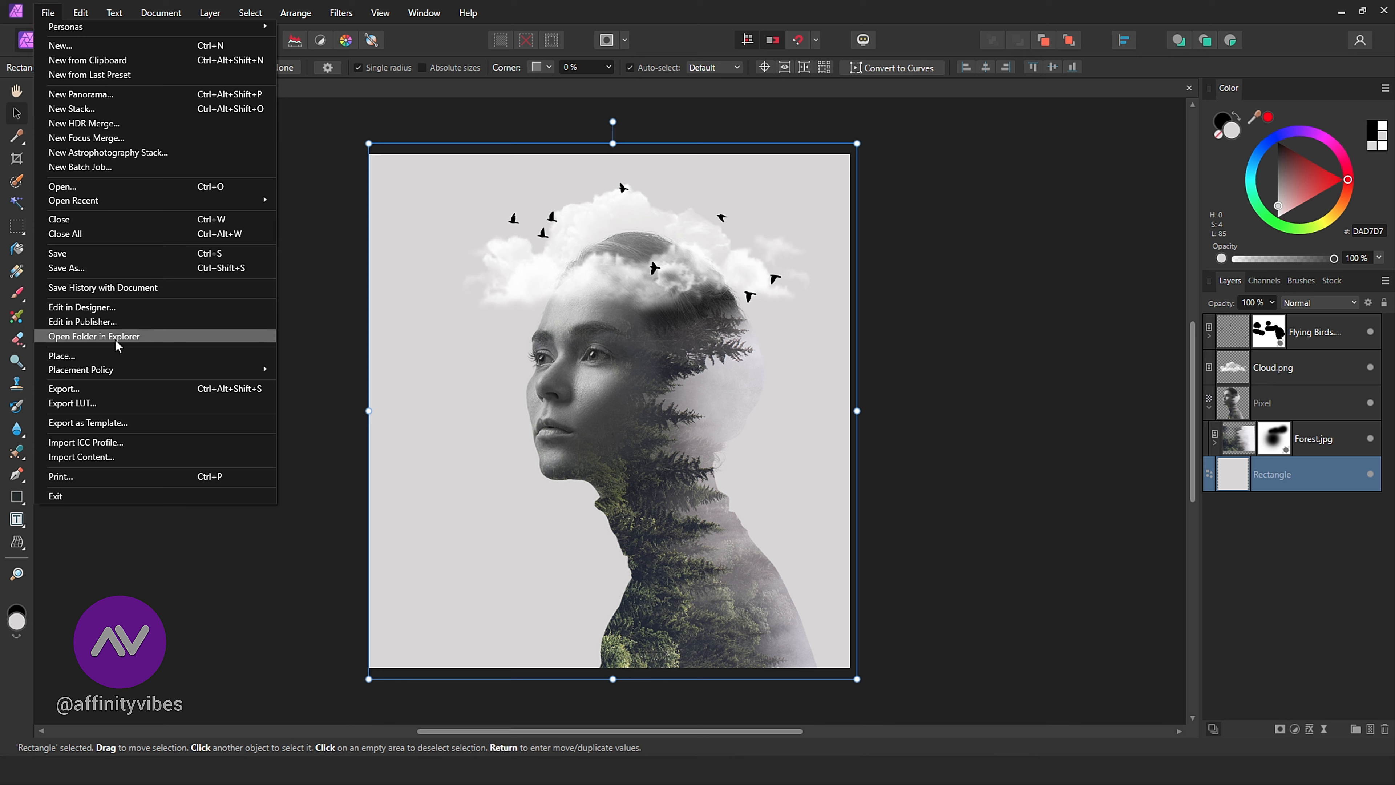
{"action": "left_click", "coordinate": [119, 355]}
{"action": "scroll", "coordinate": [483, 369], "scroll_direction": "down", "scroll_amount": 3}
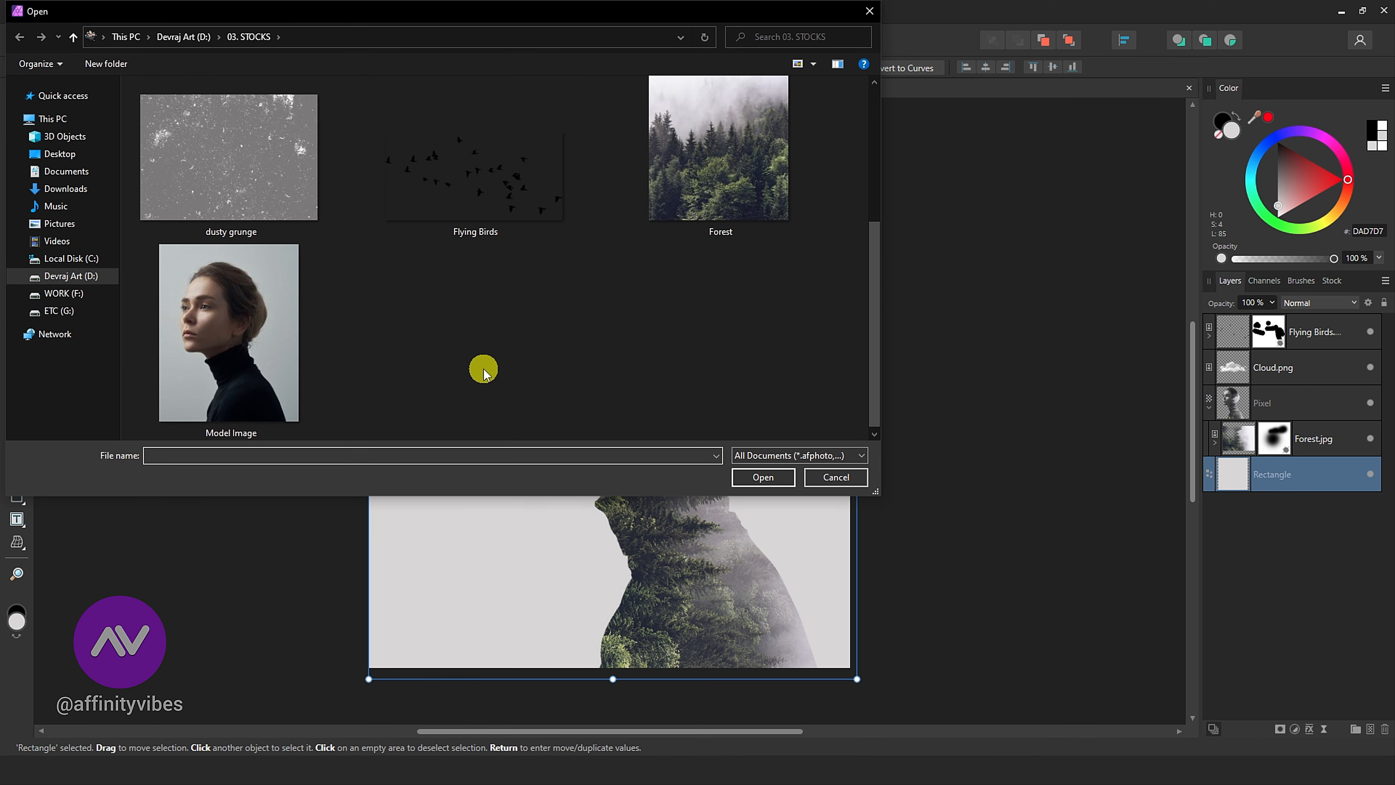
{"action": "double_click", "coordinate": [218, 157]}
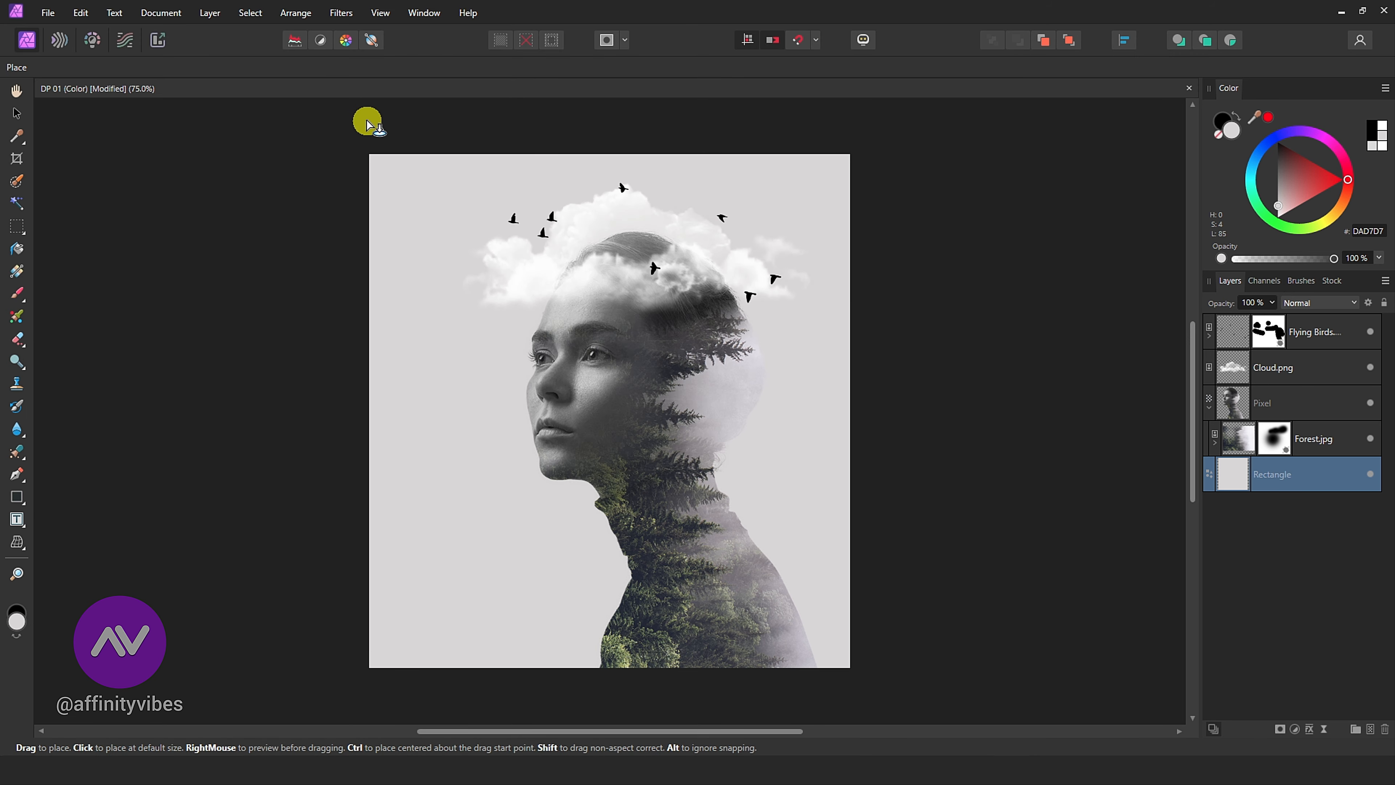
{"action": "left_click_drag", "start_coordinate": [367, 118], "coordinate": [1154, 679]}
{"action": "key", "text": "ctrl+minus"}
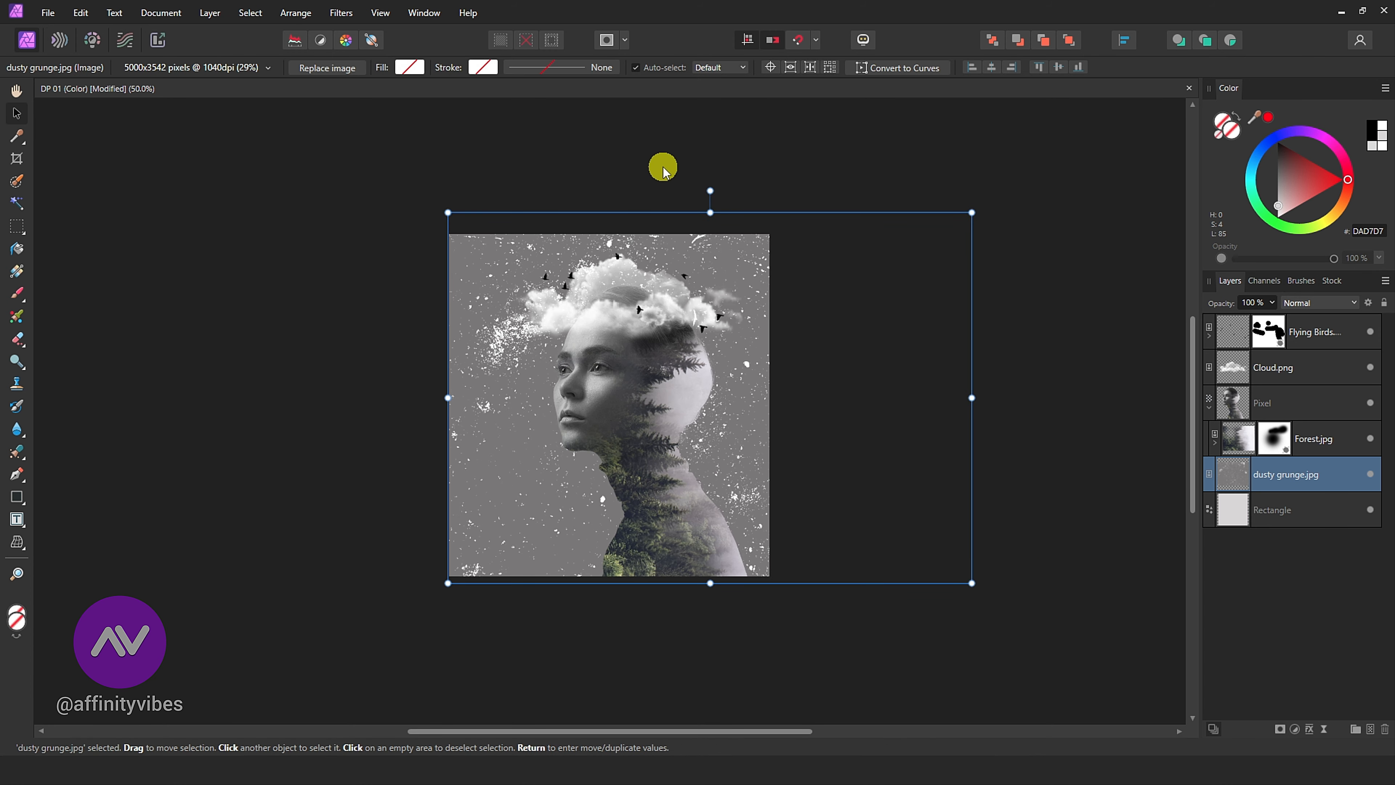
Rotate the dusty grunge texture 90 degrees clockwise, then move and resize it to cover the whole canvas
{"action": "left_click_drag", "start_coordinate": [717, 182], "coordinate": [750, 362]}
{"action": "left_click_drag", "start_coordinate": [629, 135], "coordinate": [623, 231]}
{"action": "left_click_drag", "start_coordinate": [814, 659], "coordinate": [771, 609]}
{"action": "left_click_drag", "start_coordinate": [606, 610], "coordinate": [611, 580]}
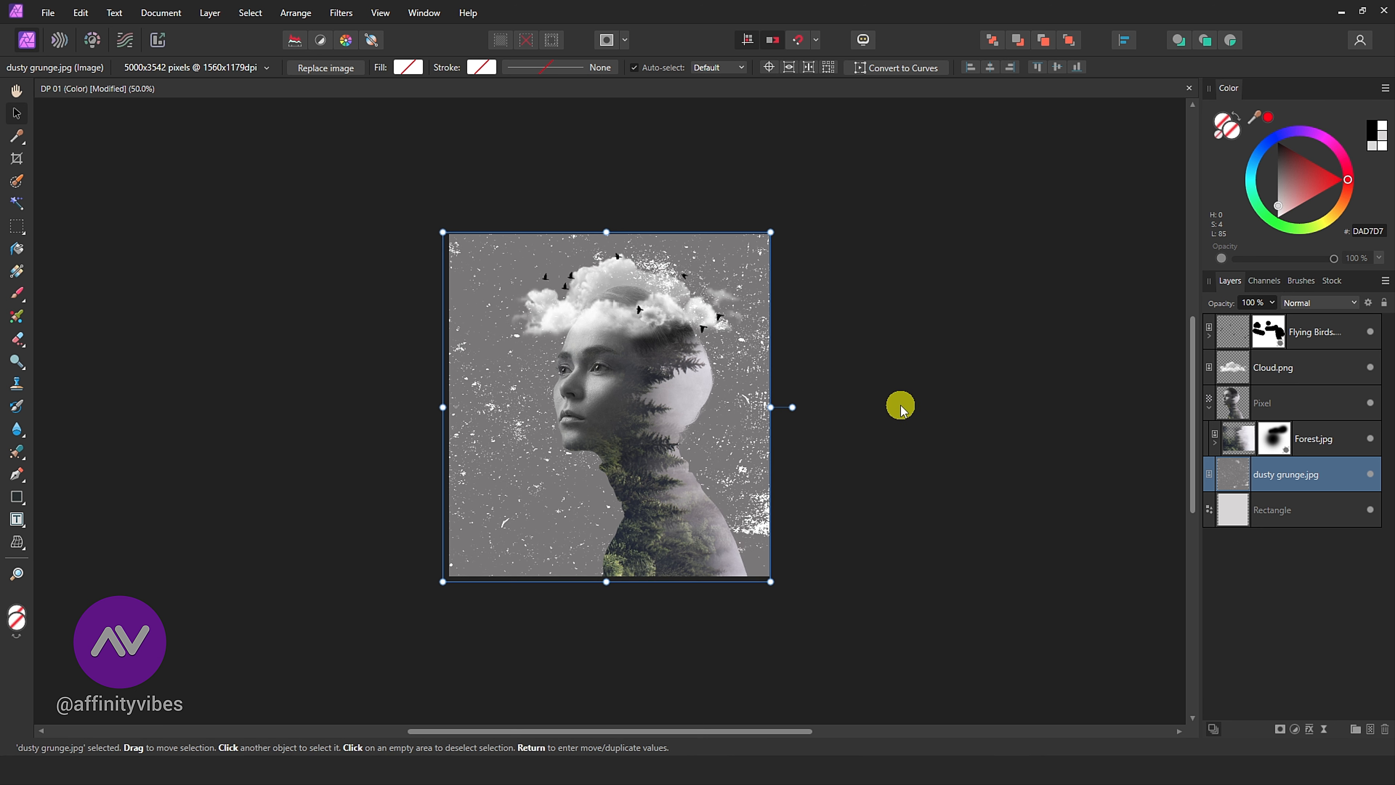
{"action": "key", "text": "ctrl+plus"}
{"action": "left_click", "coordinate": [975, 361]}
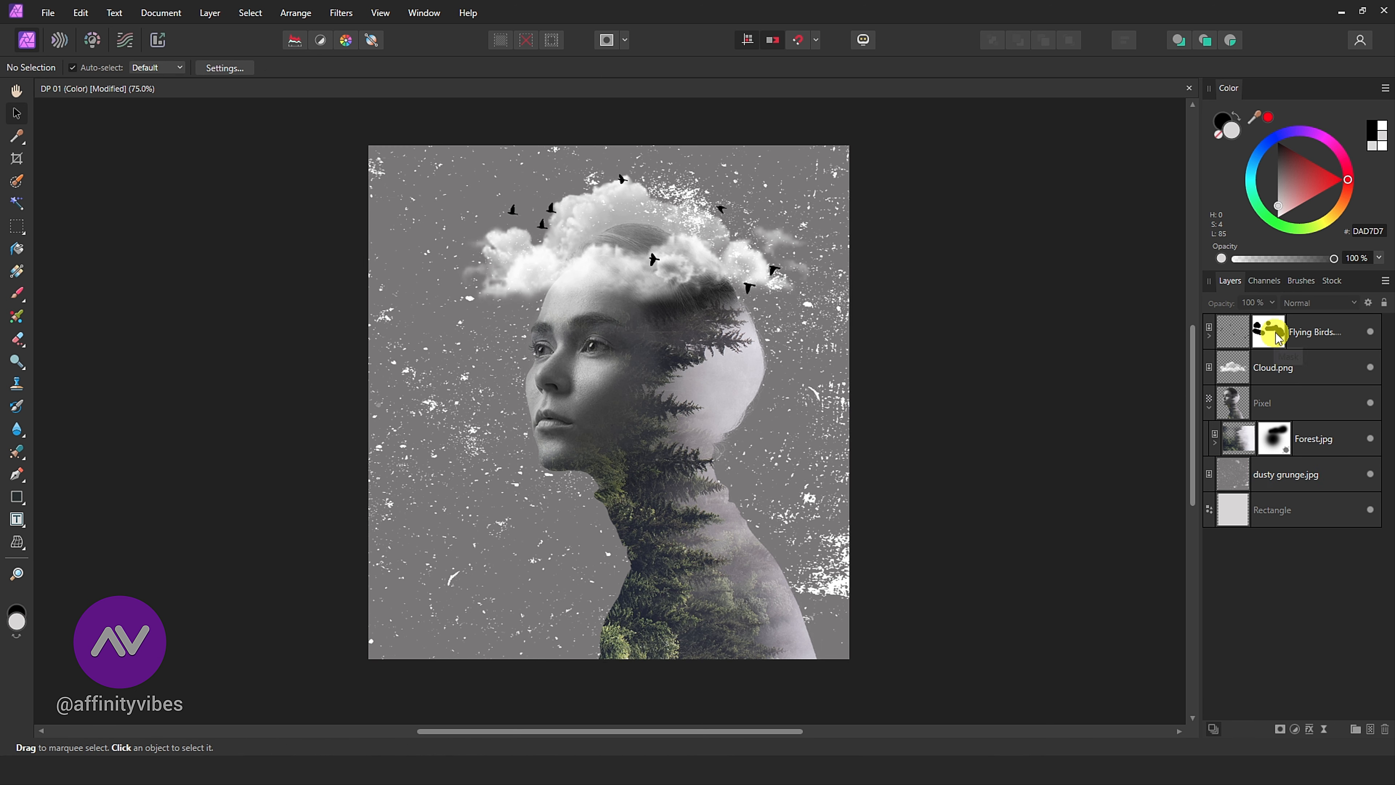
Set the dusty grunge layer's blend mode to Screen
{"action": "left_click", "coordinate": [1286, 475]}
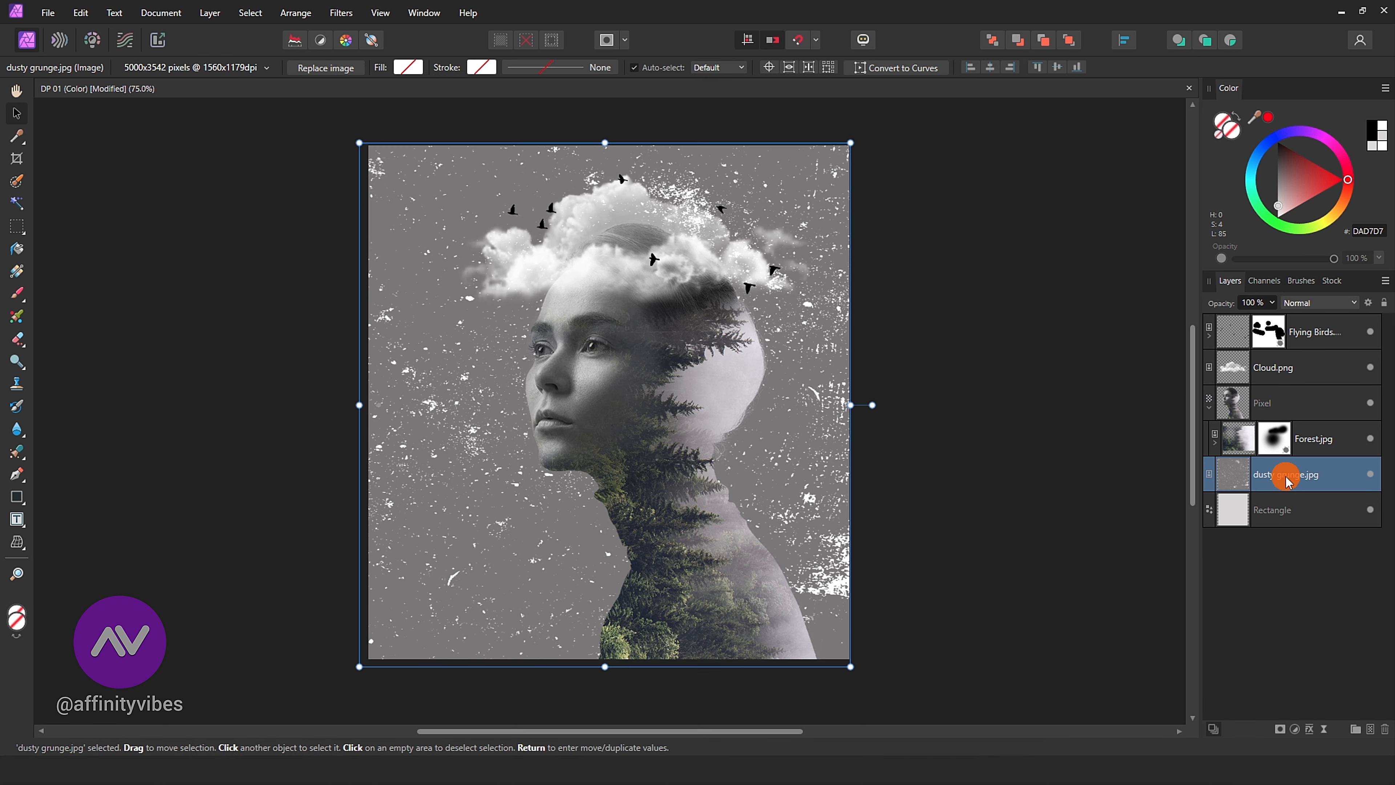
{"action": "left_click", "coordinate": [1335, 302]}
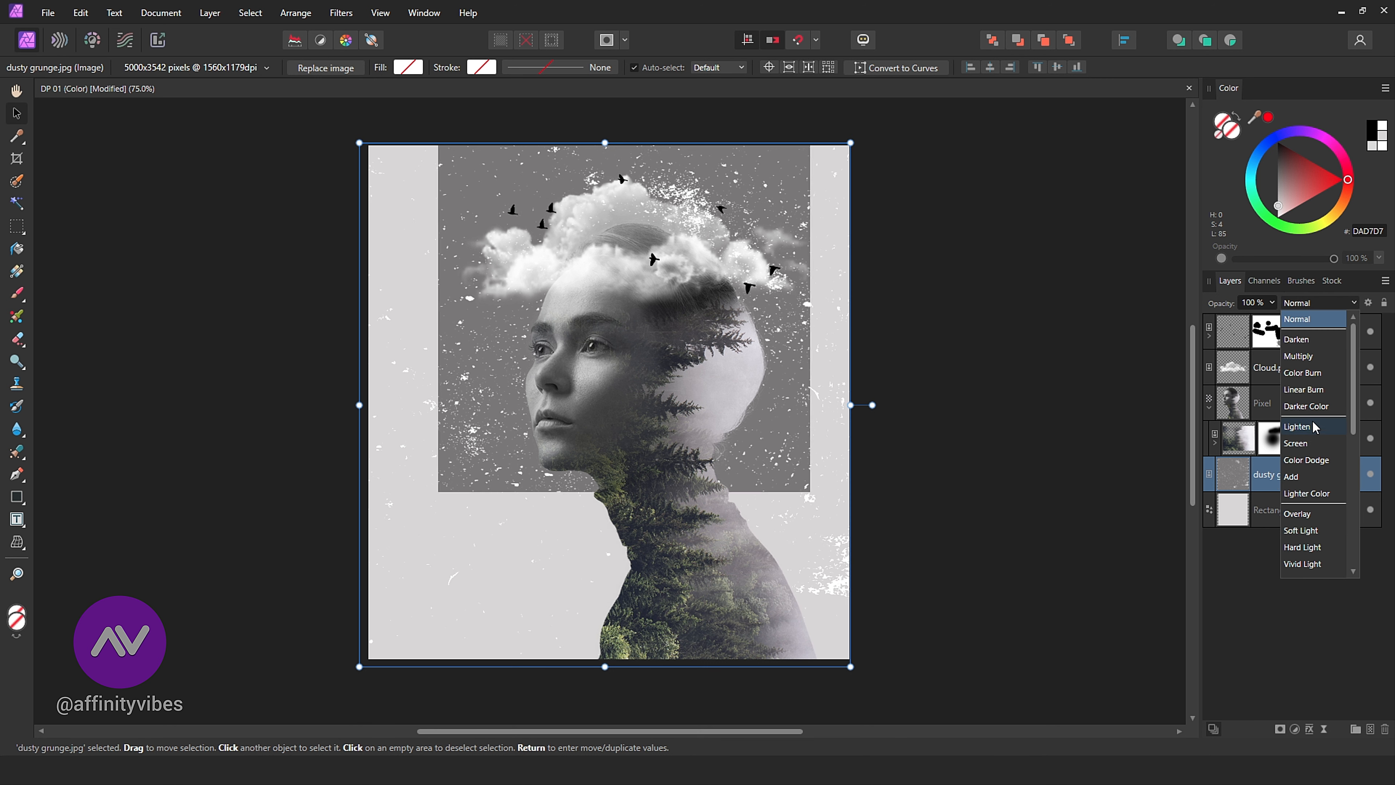
{"action": "left_click", "coordinate": [1305, 444]}
{"action": "left_click", "coordinate": [1053, 263]}
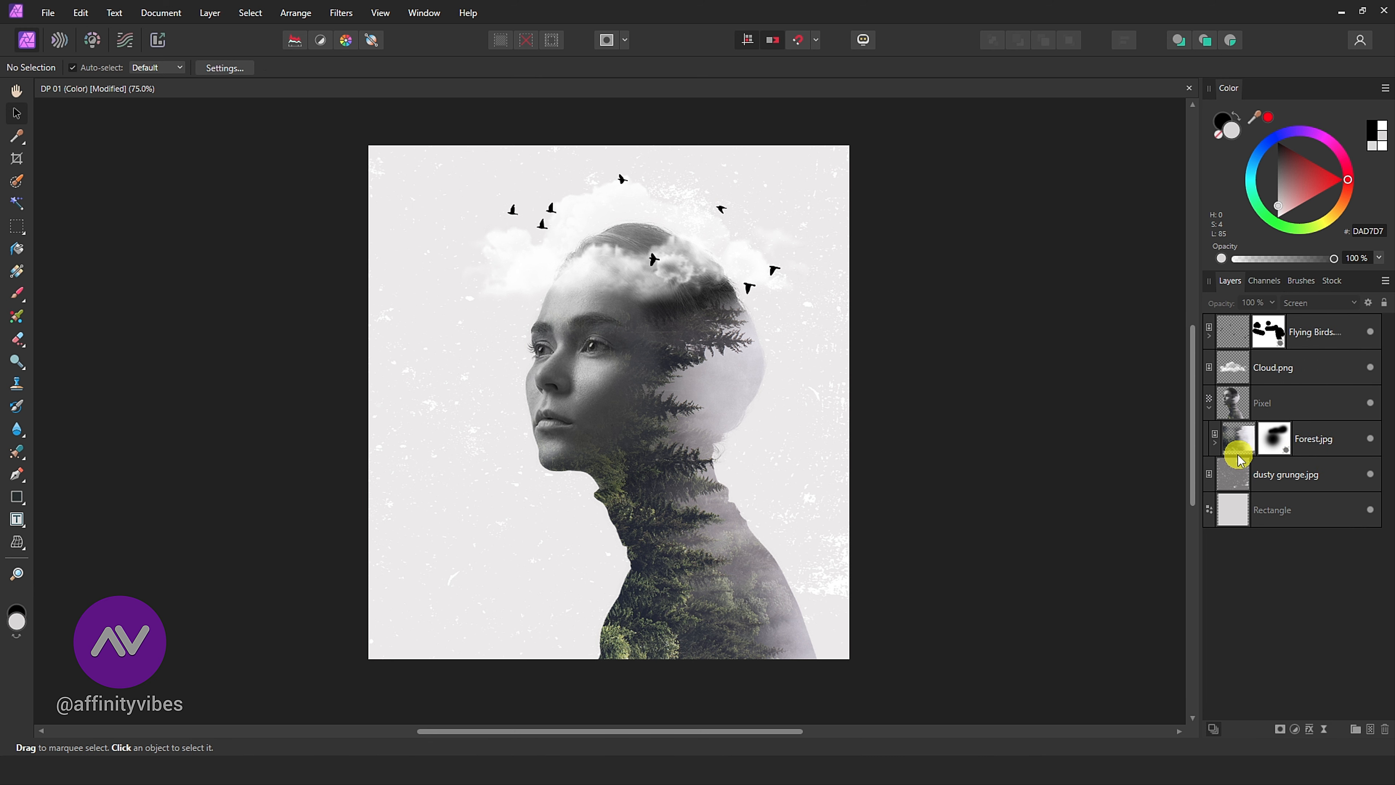
Add a Vibrance adjustment above the Forest.jpg layer inside the portrait, with vibrance at 100% and saturation at 12%
{"action": "left_click", "coordinate": [1216, 444]}
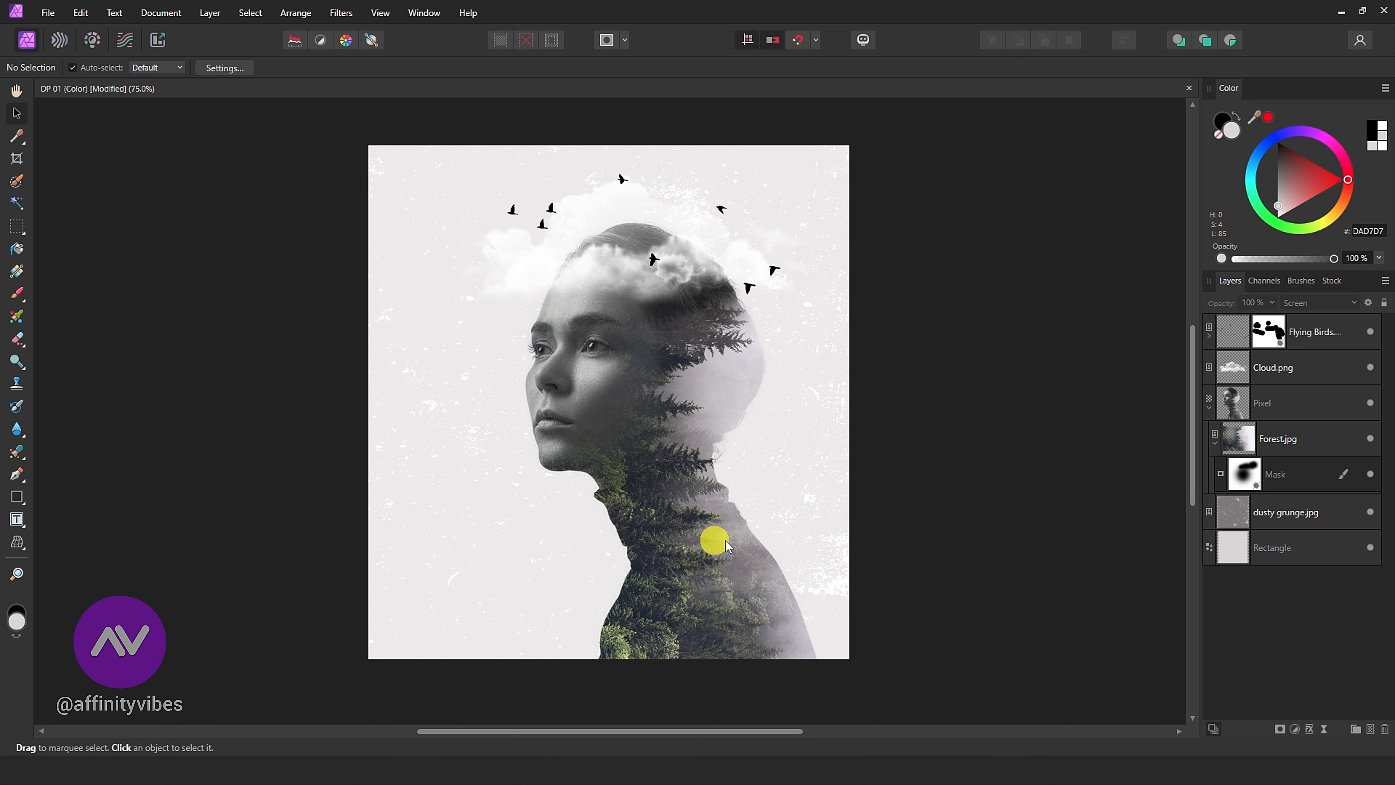
{"action": "left_click", "coordinate": [1278, 439]}
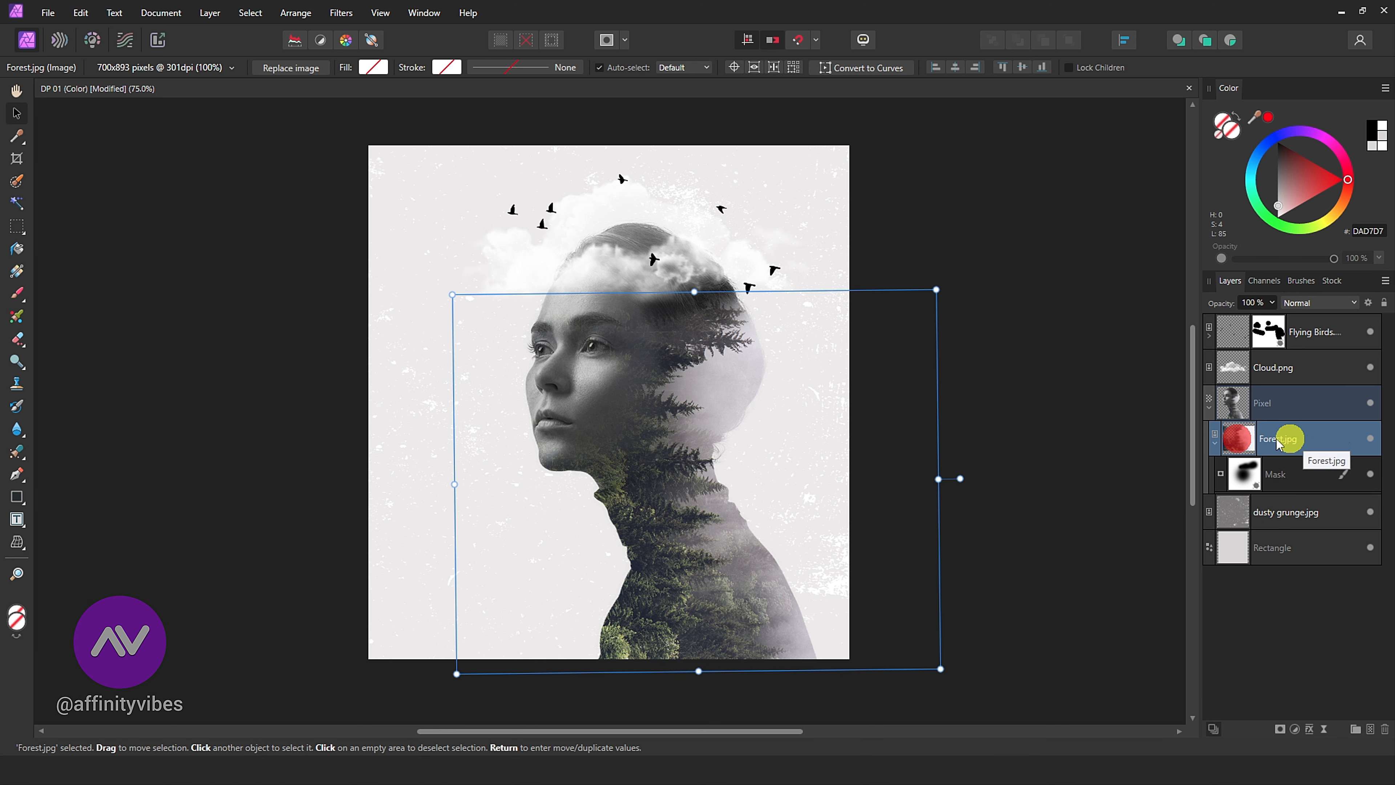
{"action": "left_click", "coordinate": [1299, 735]}
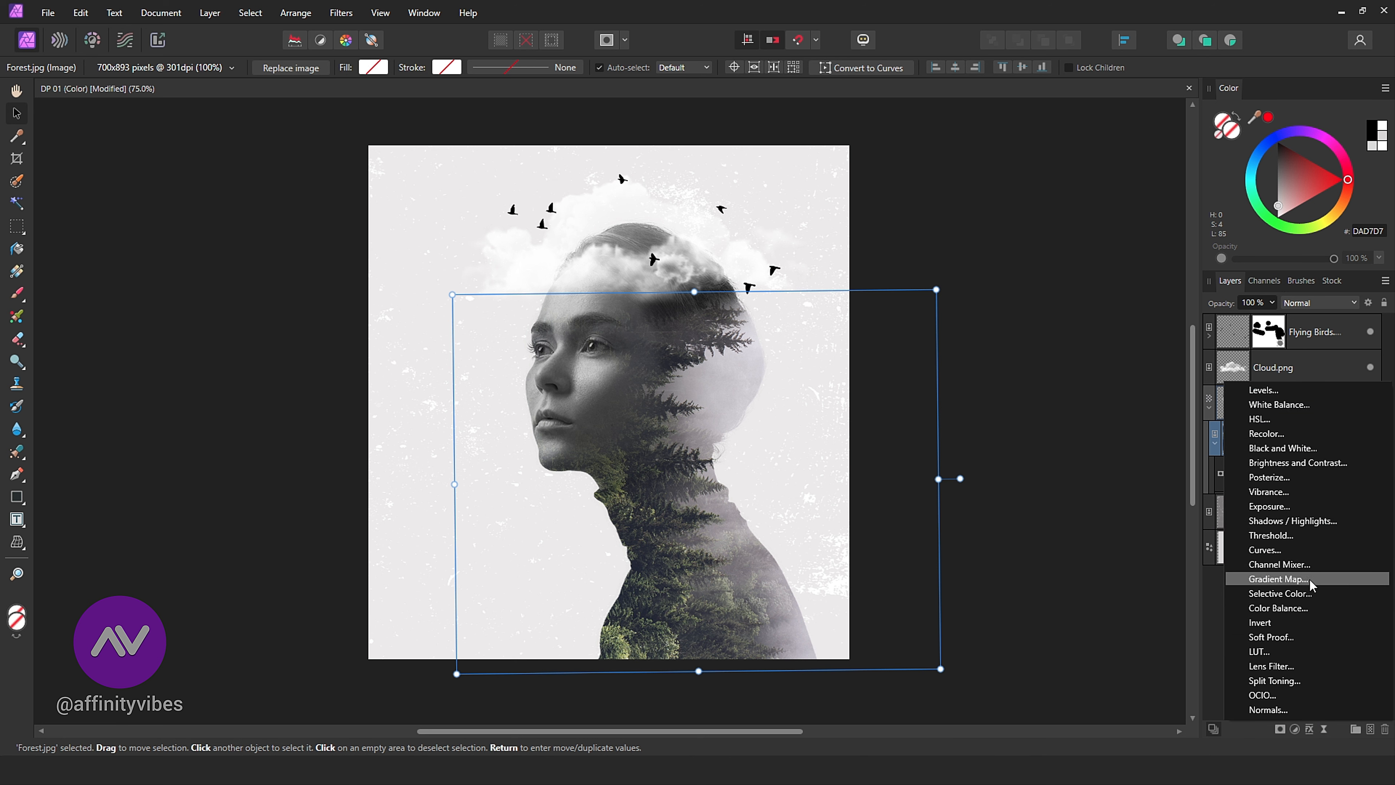
{"action": "left_click", "coordinate": [1277, 491]}
{"action": "left_click_drag", "start_coordinate": [1008, 359], "coordinate": [1025, 174]}
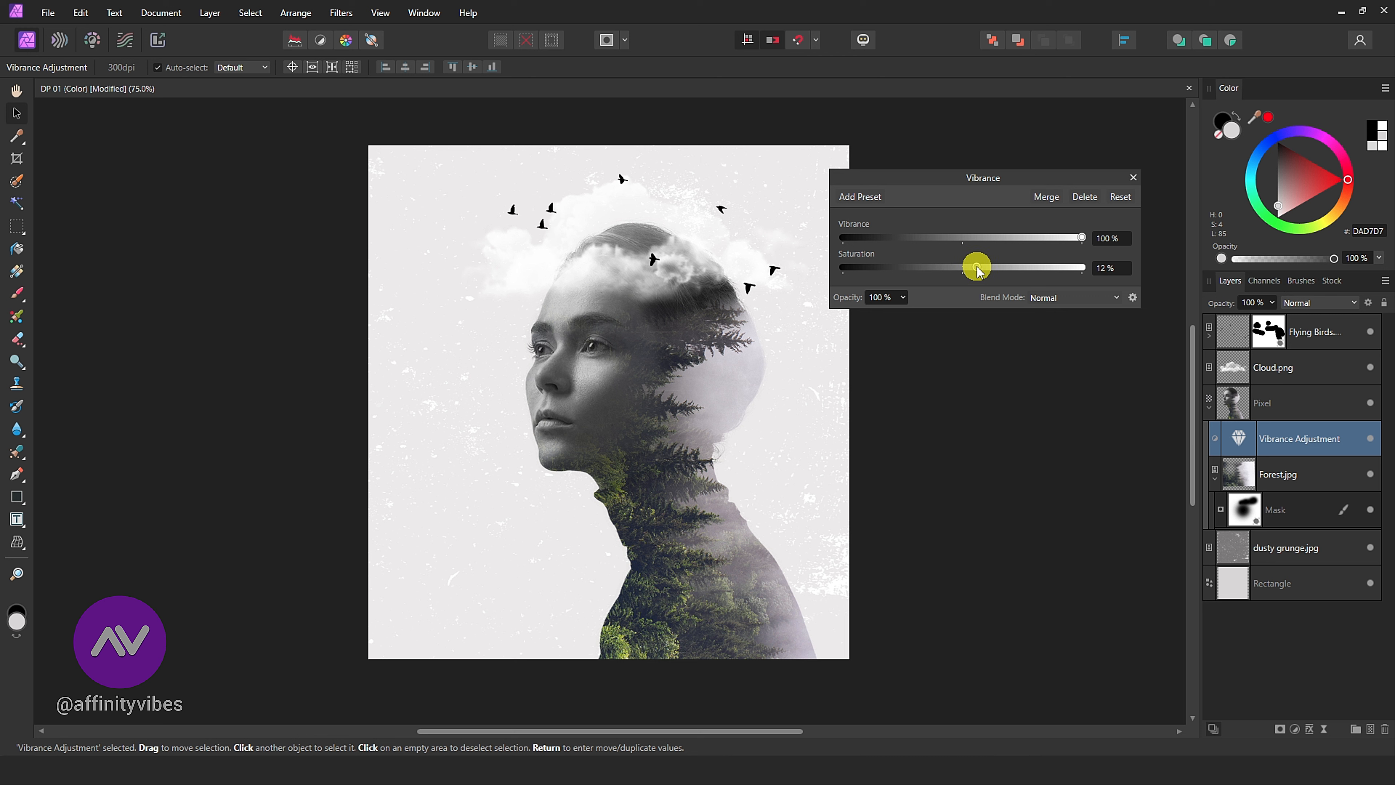
{"action": "left_click", "coordinate": [1133, 178]}
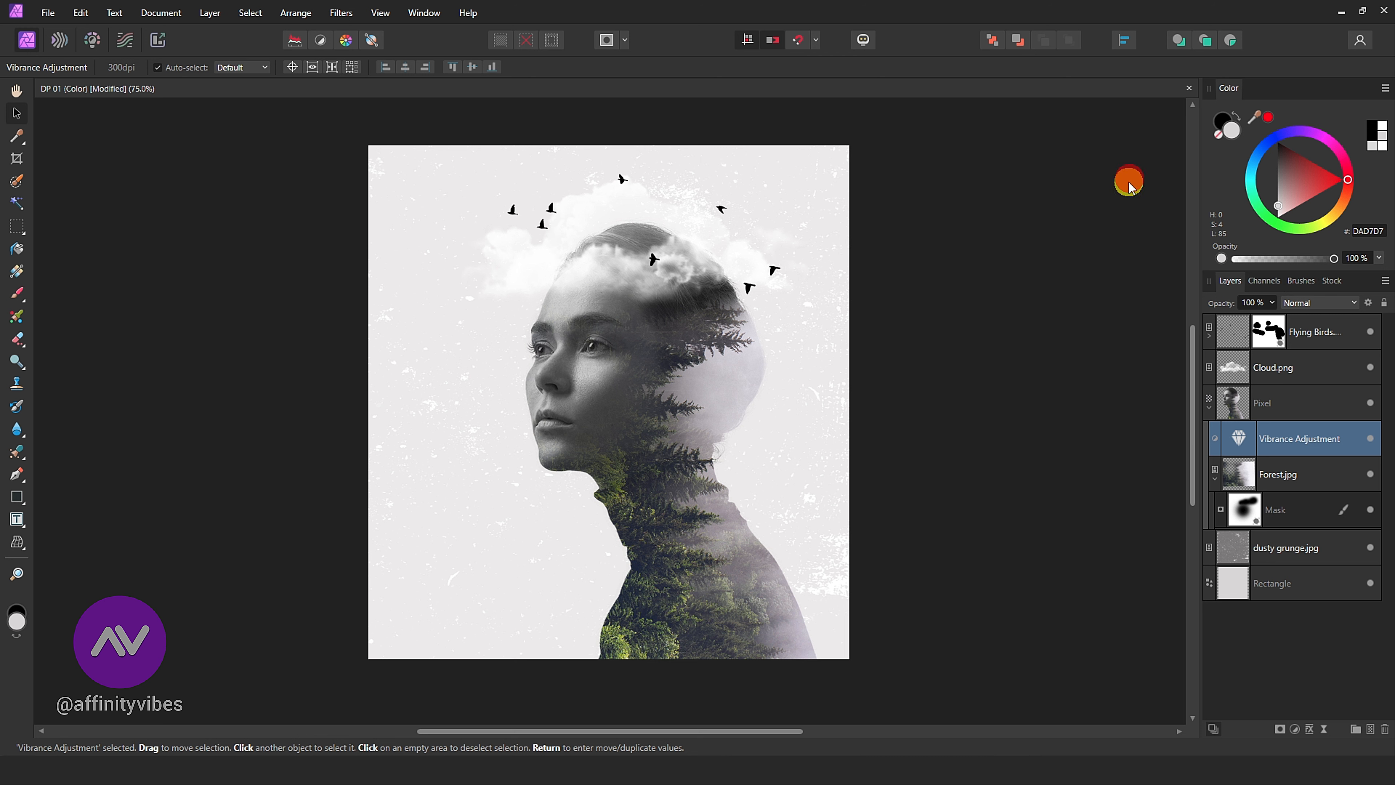
Group all layers from Flying Birds down to the background rectangle and name the group DP
{"action": "left_click", "coordinate": [1329, 330]}
{"action": "left_click", "coordinate": [1313, 585], "text": "shift"}
{"action": "key", "text": "ctrl+g"}
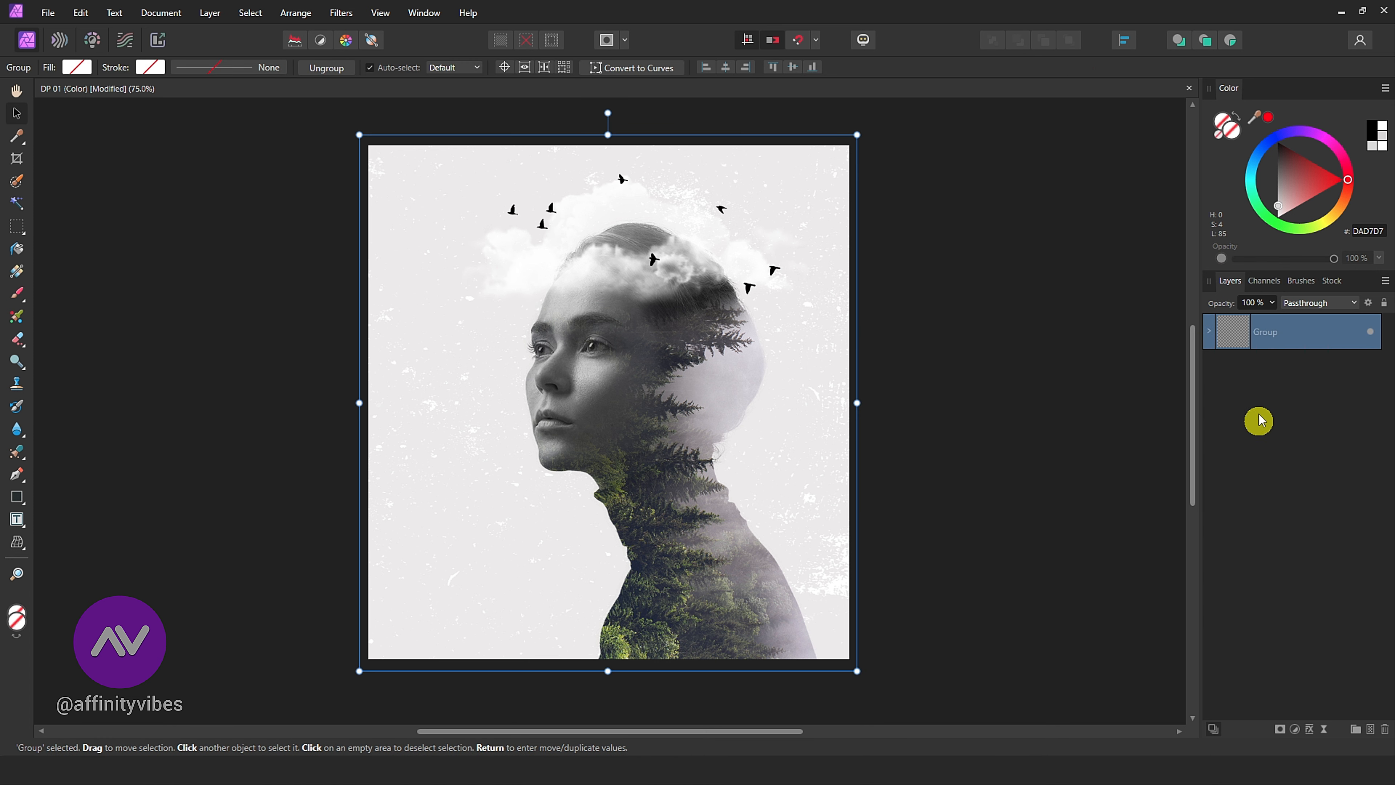
{"action": "type", "text": "DP"}
{"action": "key", "text": "Return"}
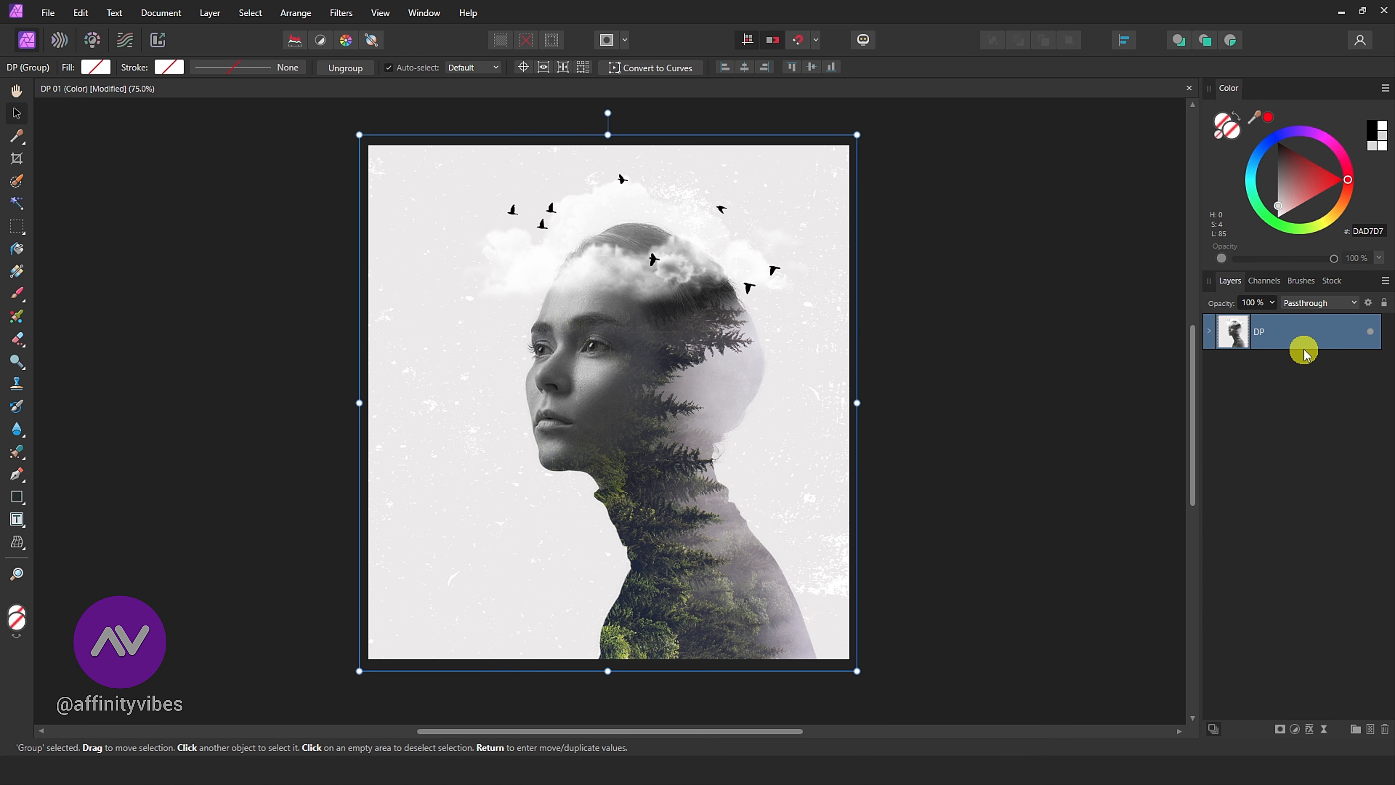
{"action": "left_click", "coordinate": [222, 210]}
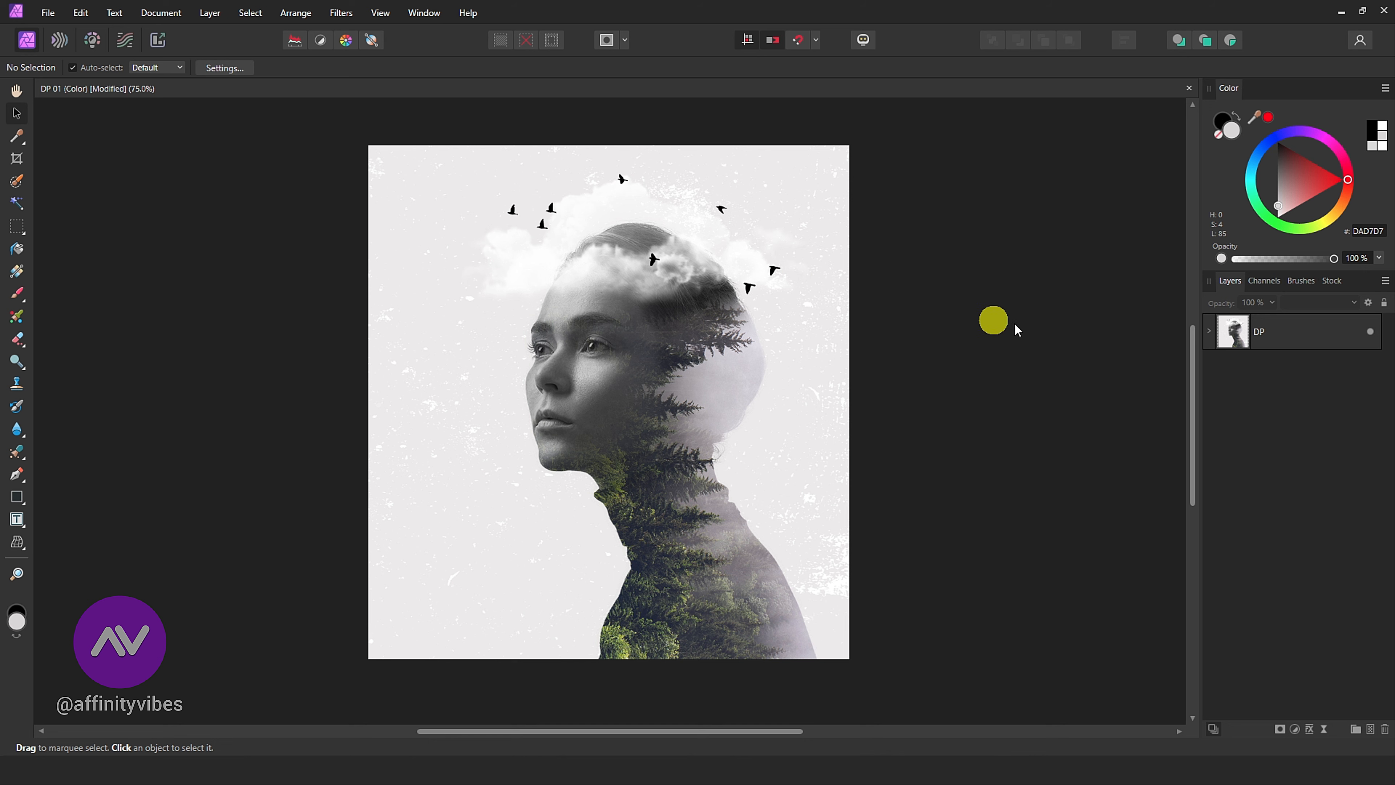
Merge the visible artwork into a new pixel layer above the DP group
{"action": "right_click", "coordinate": [1300, 336]}
{"action": "left_click", "coordinate": [1252, 529]}
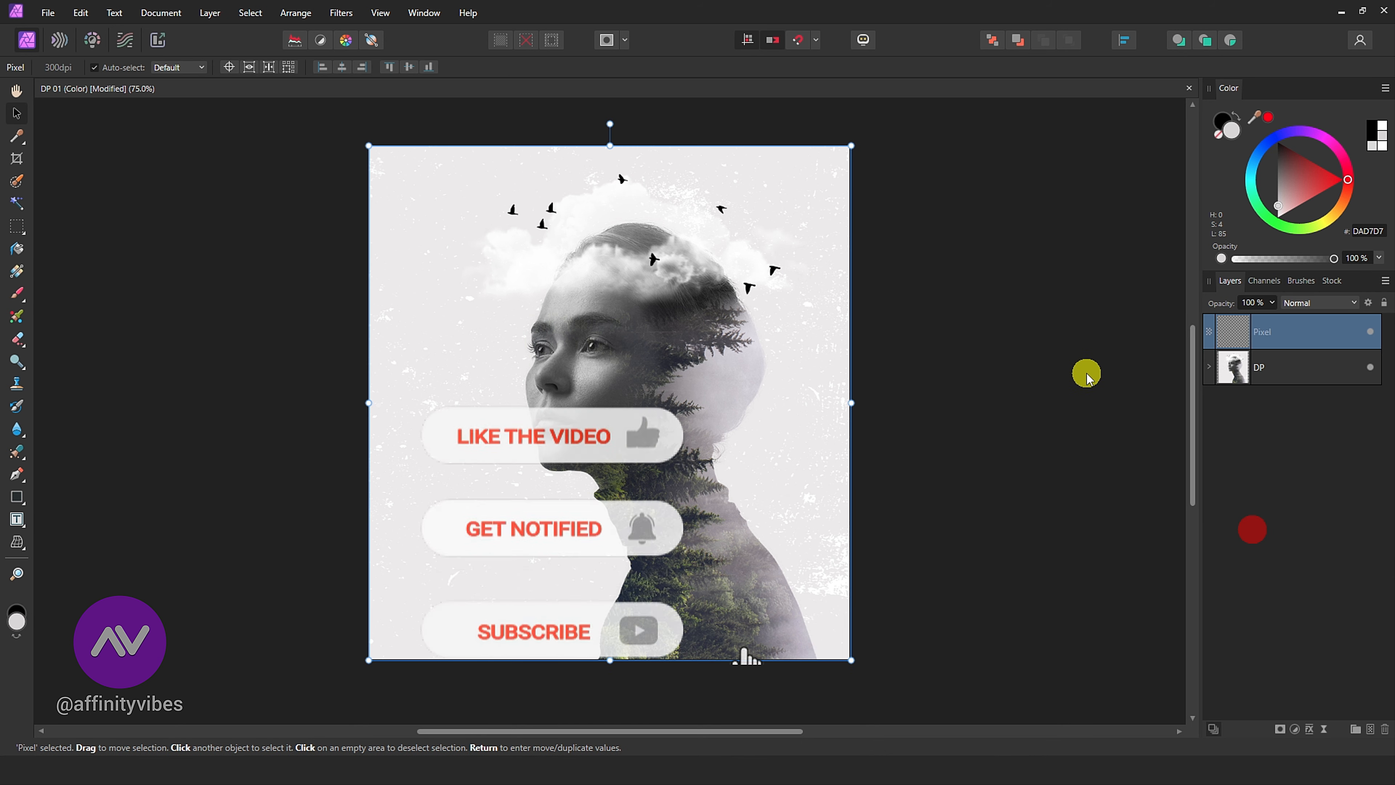
{"action": "left_click", "coordinate": [15, 91]}
Apply the Color Efex Pro 4 Cross Processing filter to the merged pixel layer with method L02 at 33% strength
{"action": "left_click", "coordinate": [340, 13]}
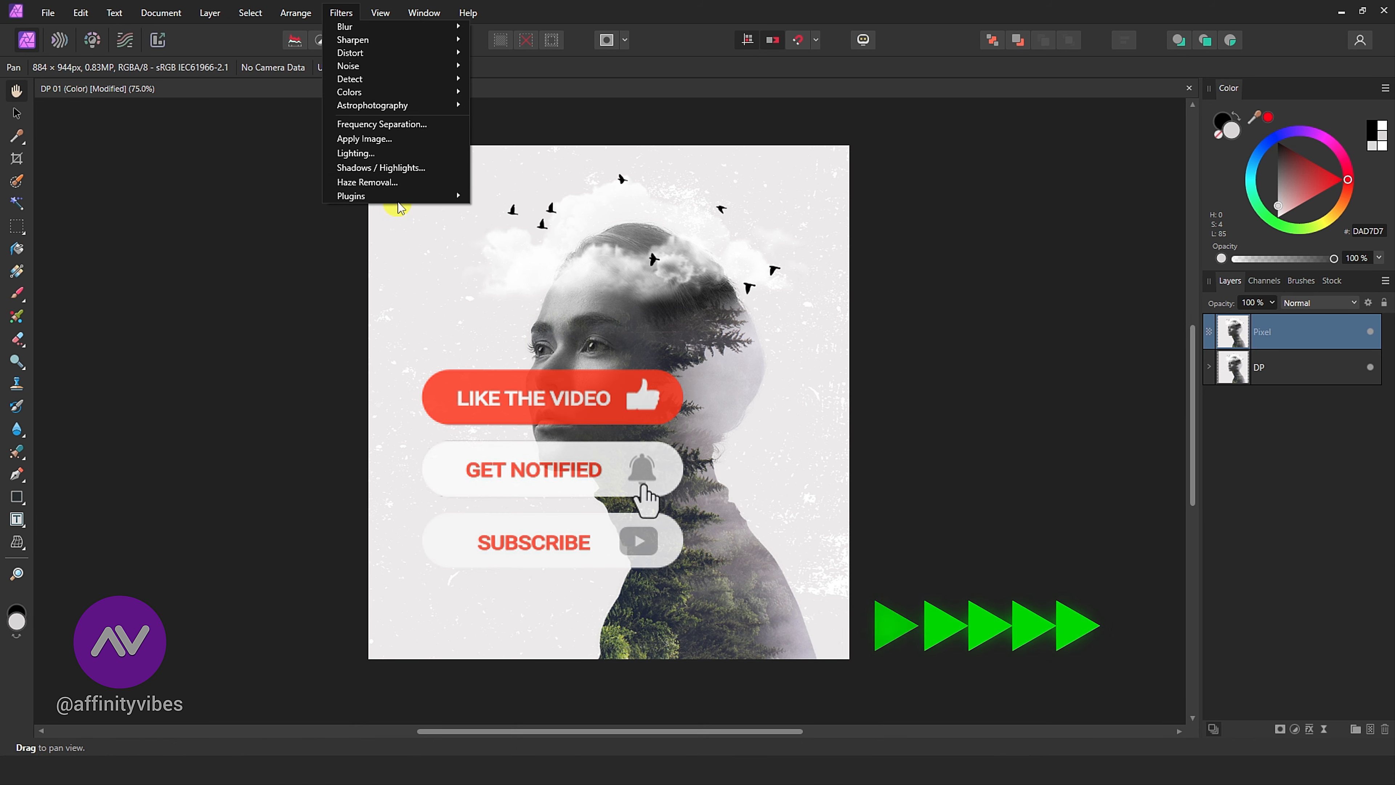
{"action": "mouse_move", "coordinate": [417, 193]}
{"action": "left_click", "coordinate": [638, 219]}
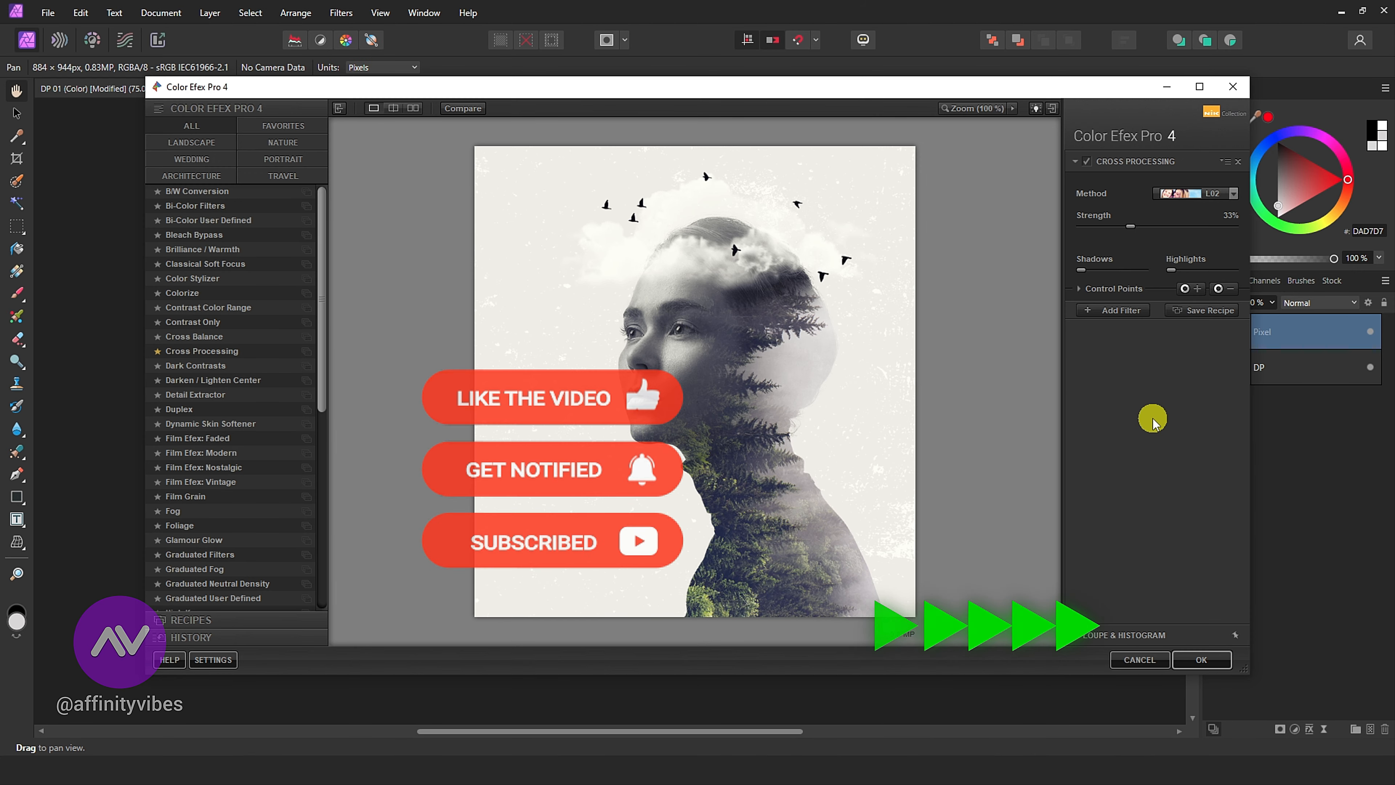
{"action": "left_click", "coordinate": [1188, 665]}
Try presets in the Topaz Adjust 5 plugin and apply Brilliant Cold from the Classic Collection to the merged pixel layer
{"action": "left_click", "coordinate": [341, 13]}
{"action": "mouse_move", "coordinate": [396, 196]}
{"action": "mouse_move", "coordinate": [522, 210]}
{"action": "left_click", "coordinate": [628, 212]}
{"action": "left_click", "coordinate": [104, 249]}
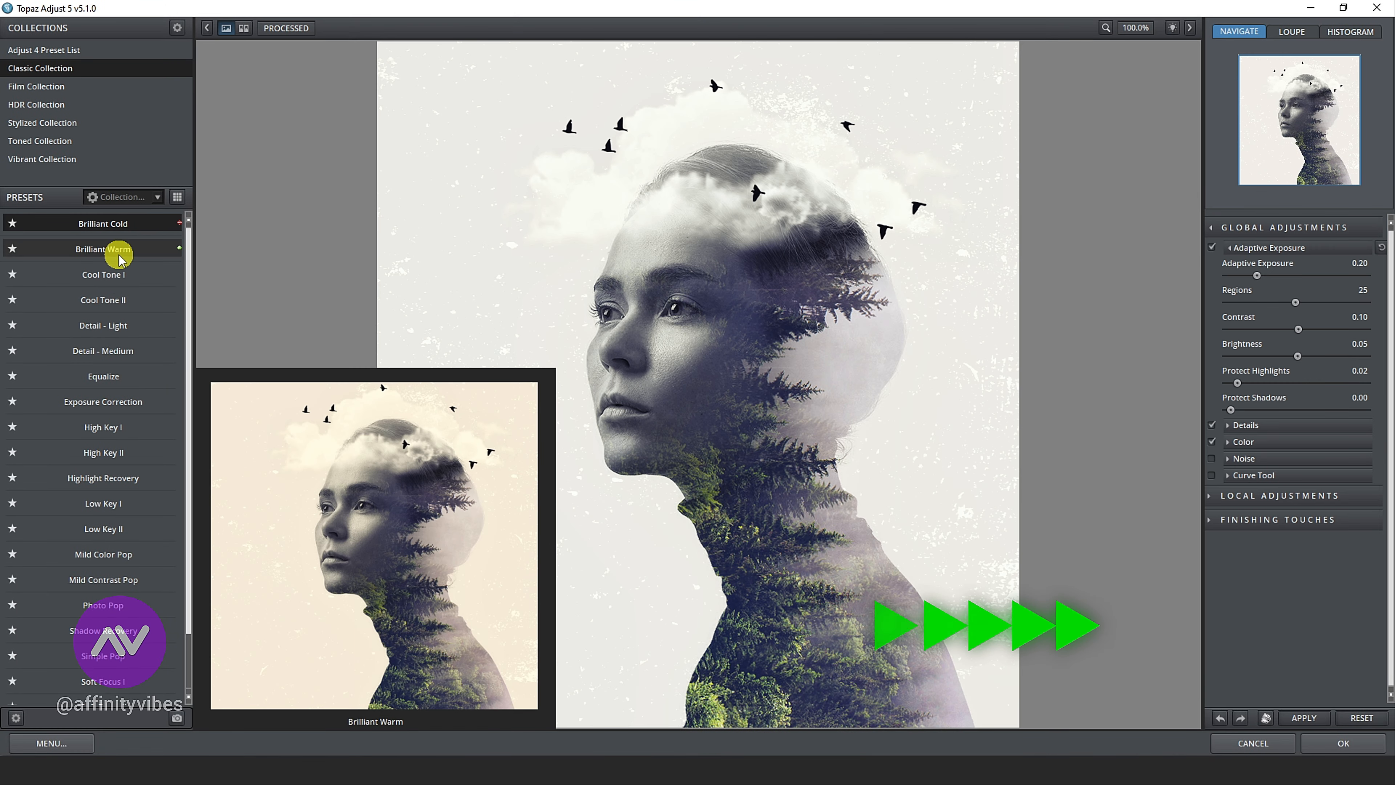
{"action": "left_click", "coordinate": [47, 49]}
{"action": "left_click", "coordinate": [109, 226]}
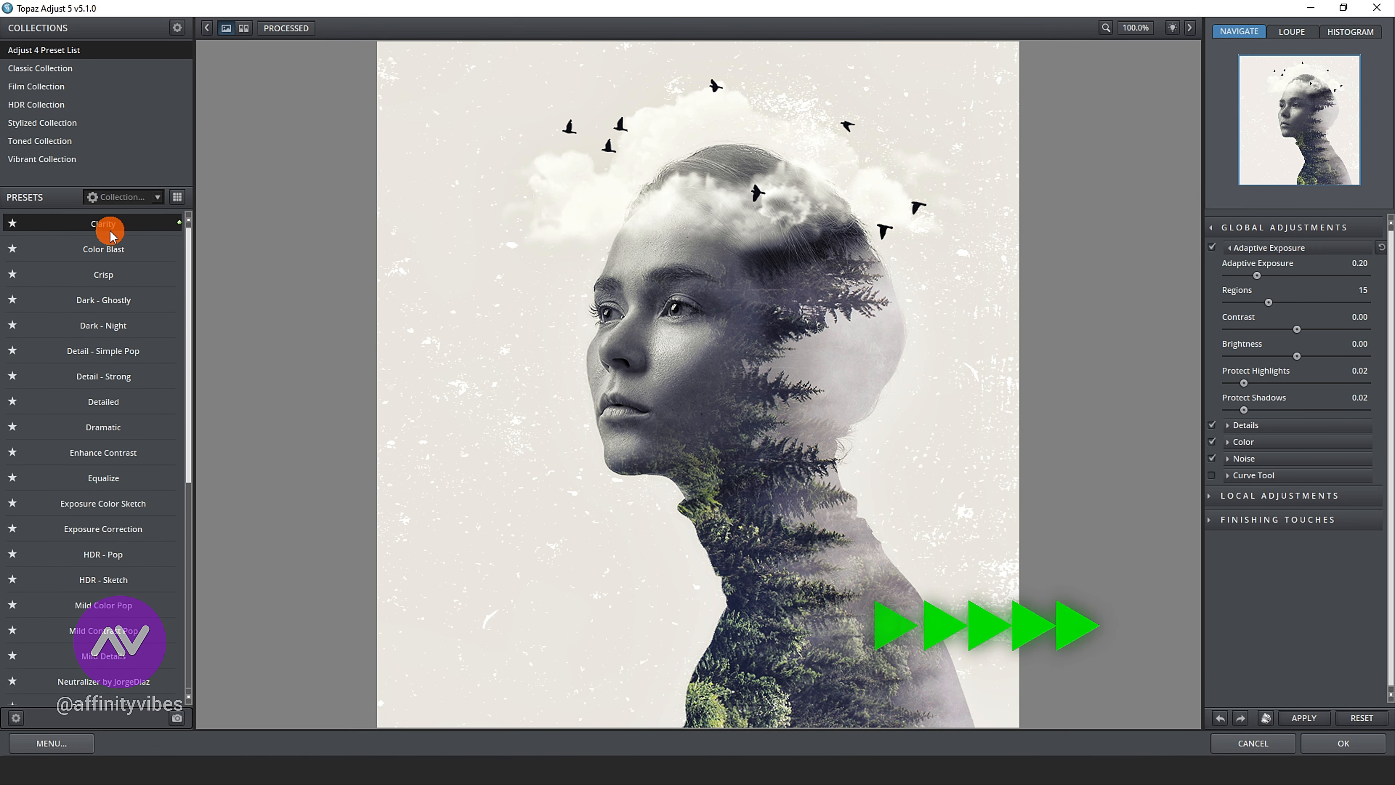
{"action": "left_click", "coordinate": [44, 67]}
{"action": "left_click", "coordinate": [111, 227]}
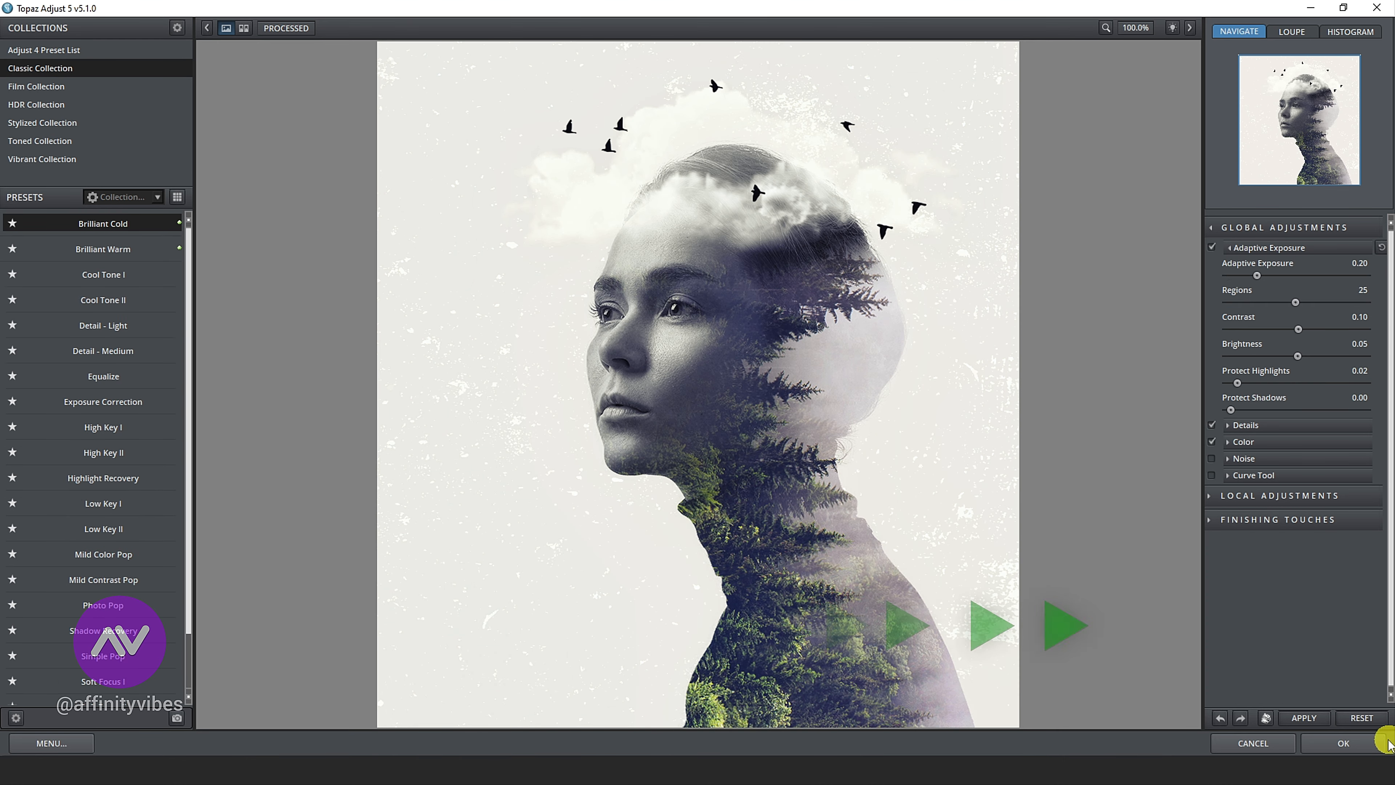
{"action": "left_click", "coordinate": [1343, 743]}
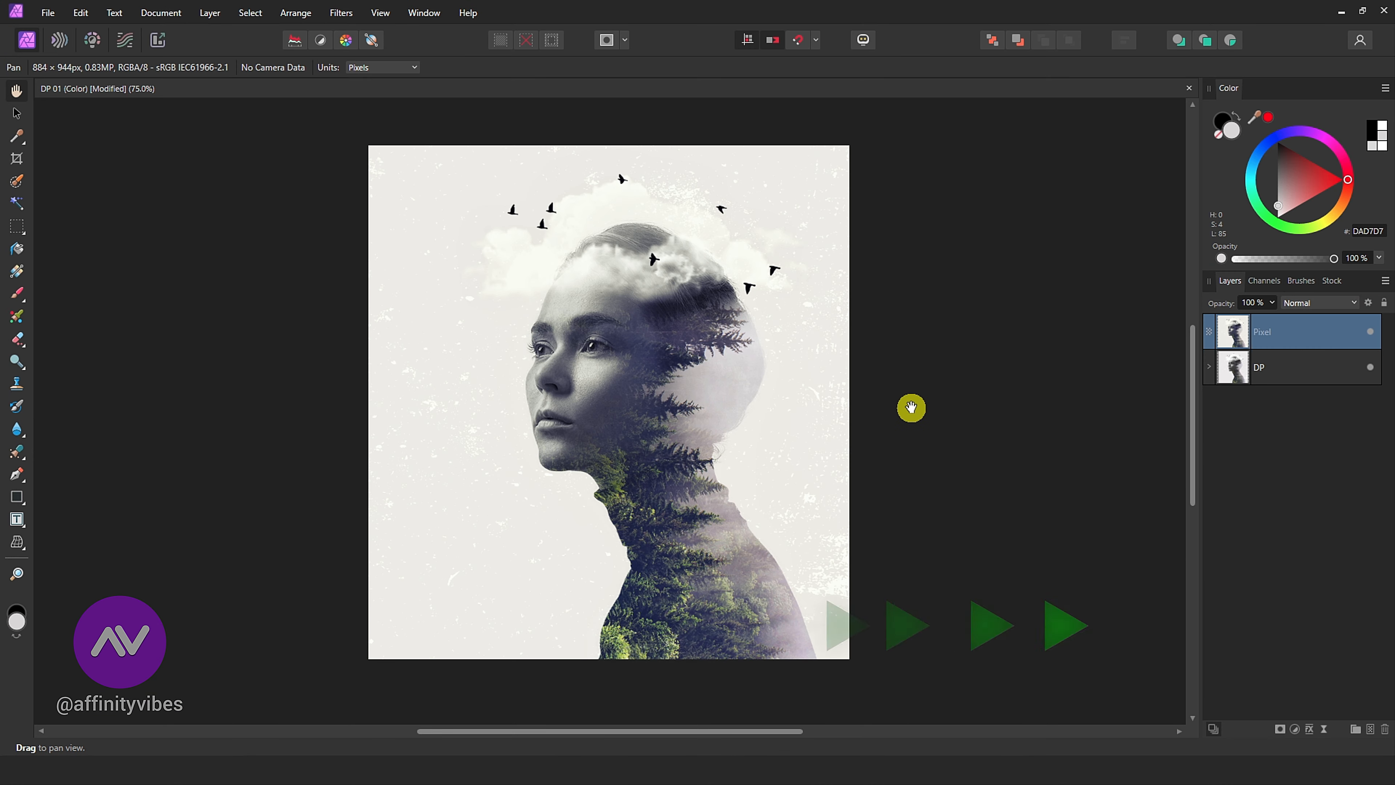
Compare the artwork with and without the filtered pixel layer, leaving the layer visible, and review the whole composition
{"action": "left_click", "coordinate": [1370, 332]}
{"action": "left_click", "coordinate": [1371, 331]}
{"action": "left_click", "coordinate": [1370, 332]}
{"action": "left_click", "coordinate": [1371, 332]}
{"action": "left_click", "coordinate": [1370, 331]}
{"action": "left_click", "coordinate": [1371, 332]}
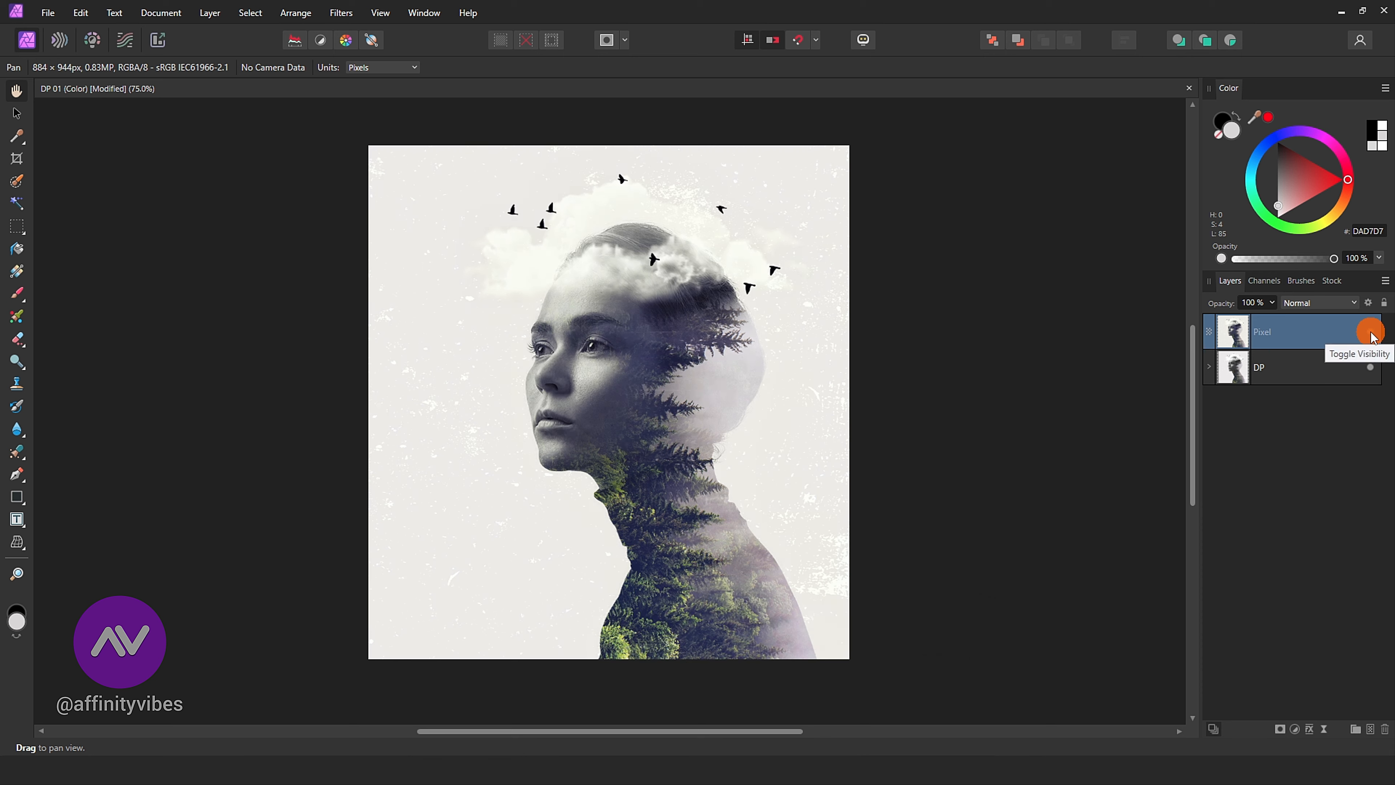
{"action": "key", "text": "ctrl+minus"}
{"action": "key", "text": "ctrl+equal"}
{"action": "key", "text": "ctrl+equal"}
{"action": "key", "text": "ctrl+0"}
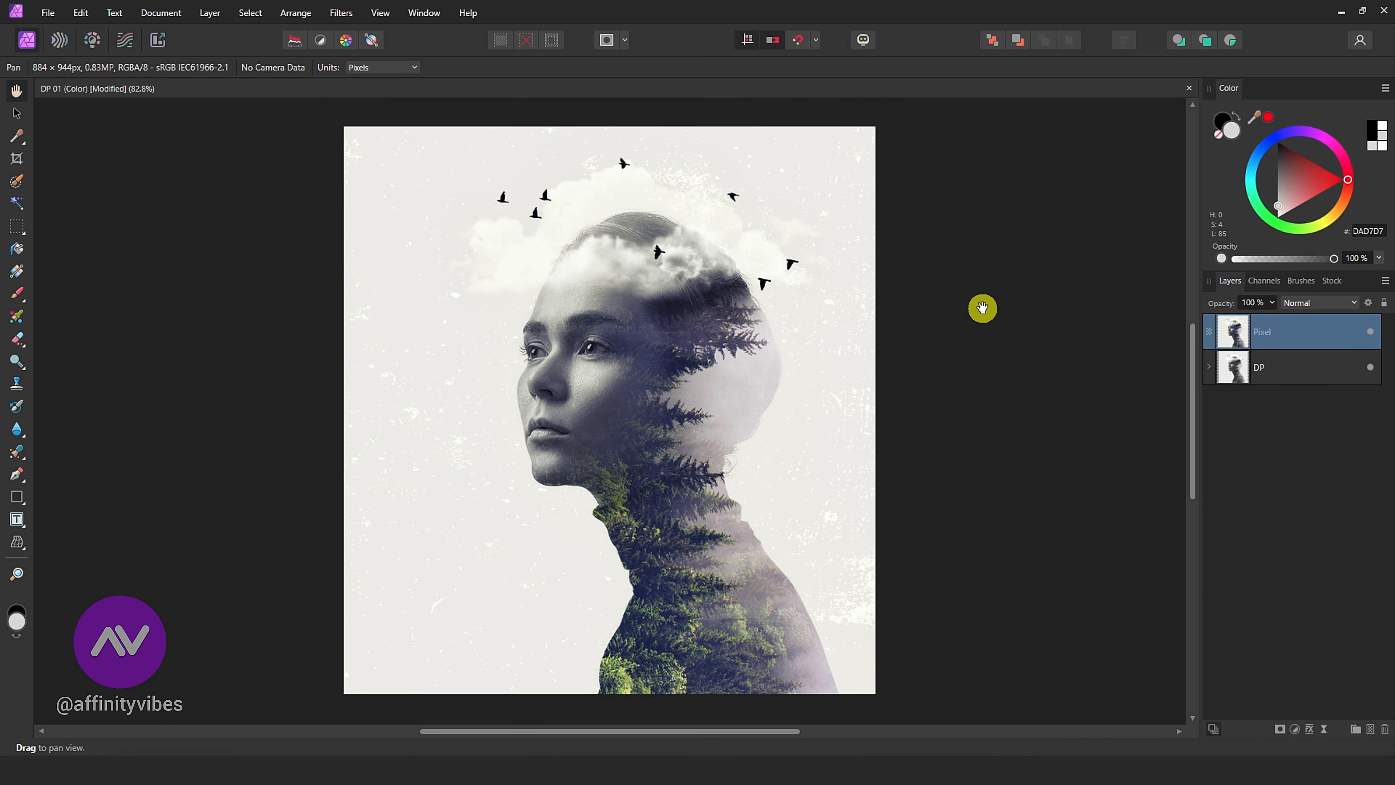